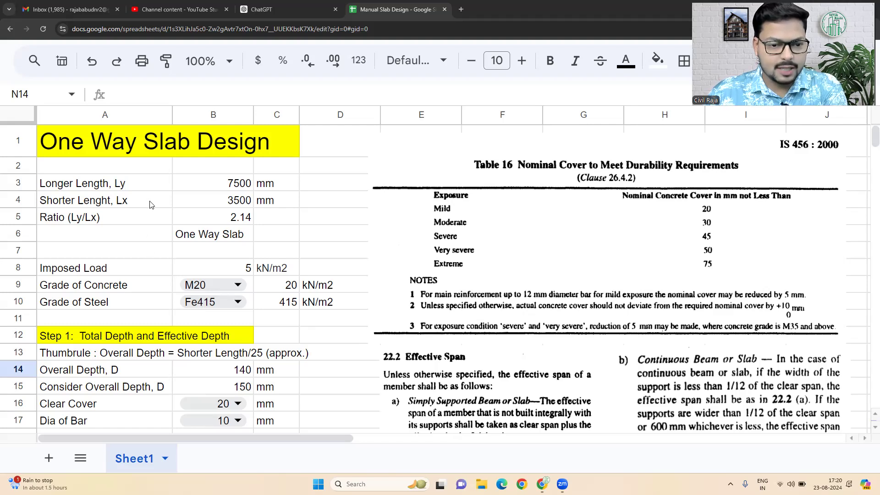
Enter 4000 mm as Ly in B3, dropping the ratio to 1.14 (Two Way Slab)
click(223, 185)
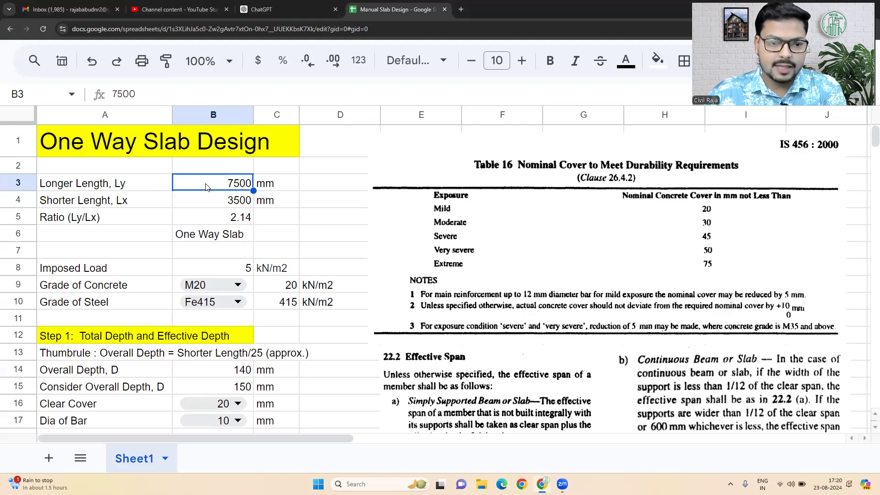
click(211, 202)
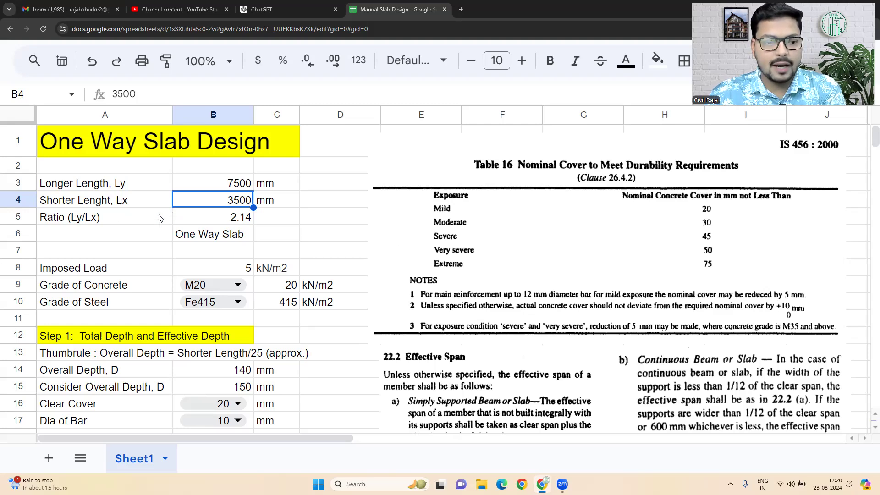
click(215, 218)
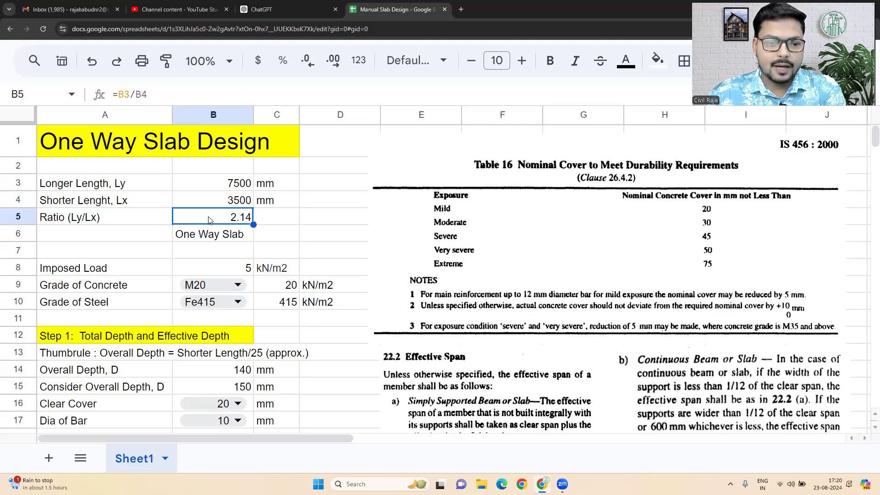
click(215, 186)
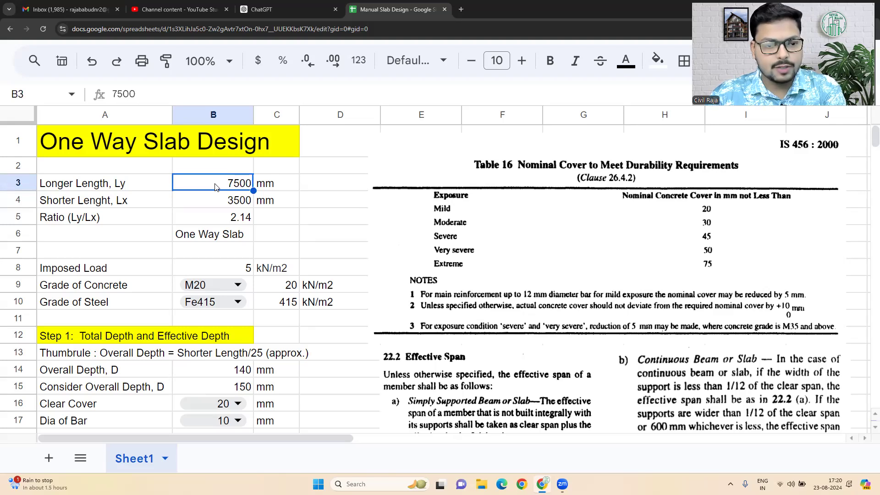
key(Left)
key(Right)
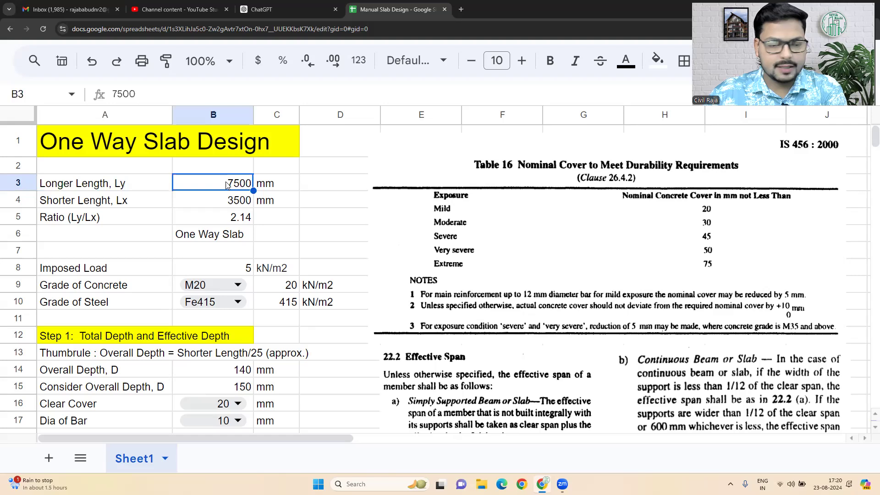
key(Left)
key(Right)
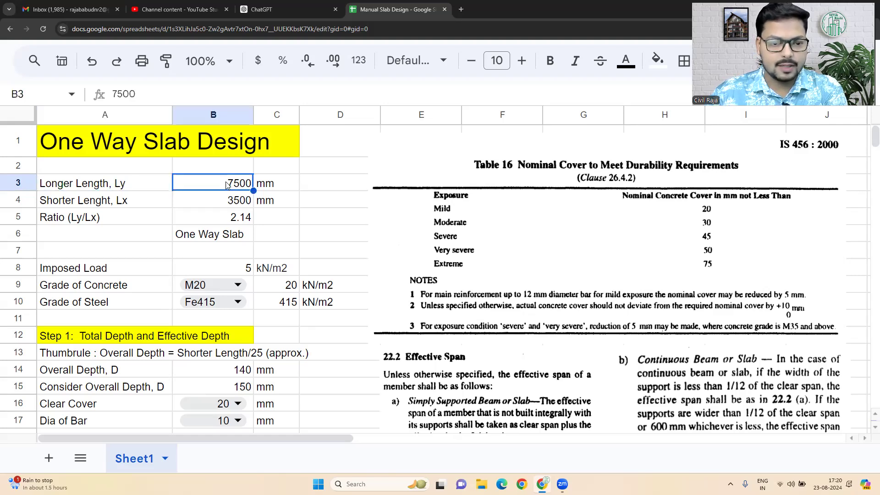
text(4000)
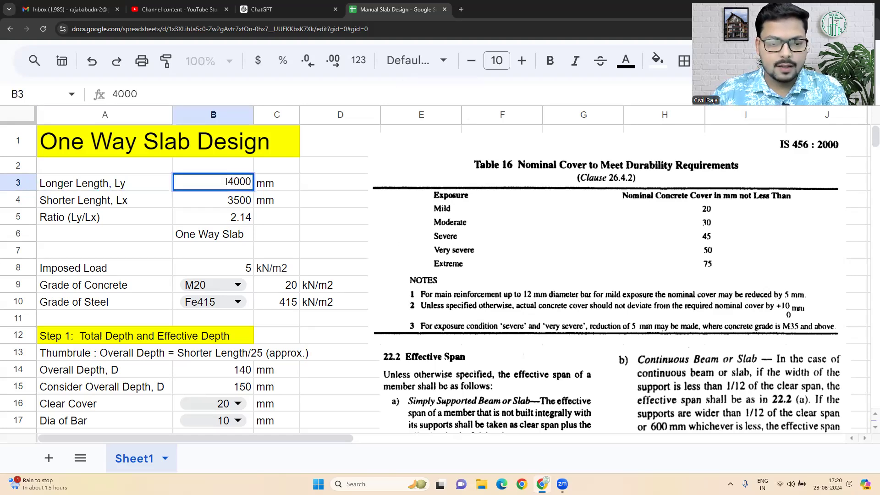
key(Return)
Restore Ly in B3 to 7500 mm, bringing the ratio back to 2.14 (One Way Slab)
double_click(228, 202)
key(Escape)
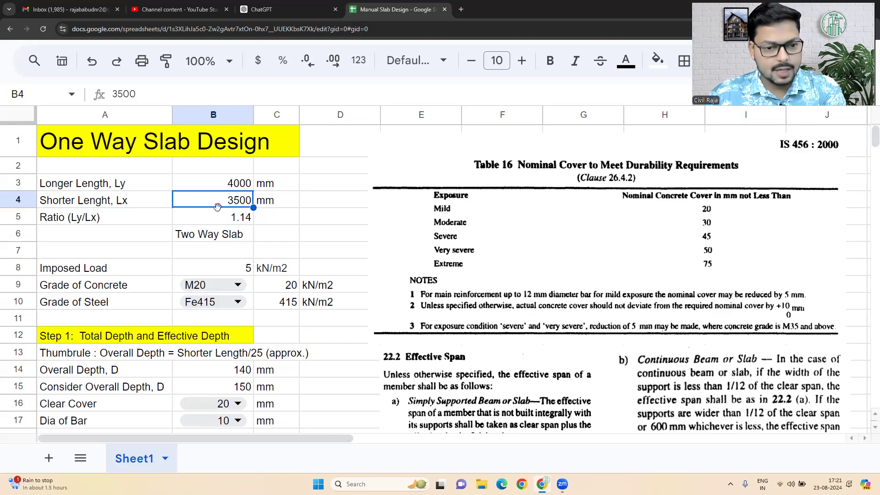
key(Down)
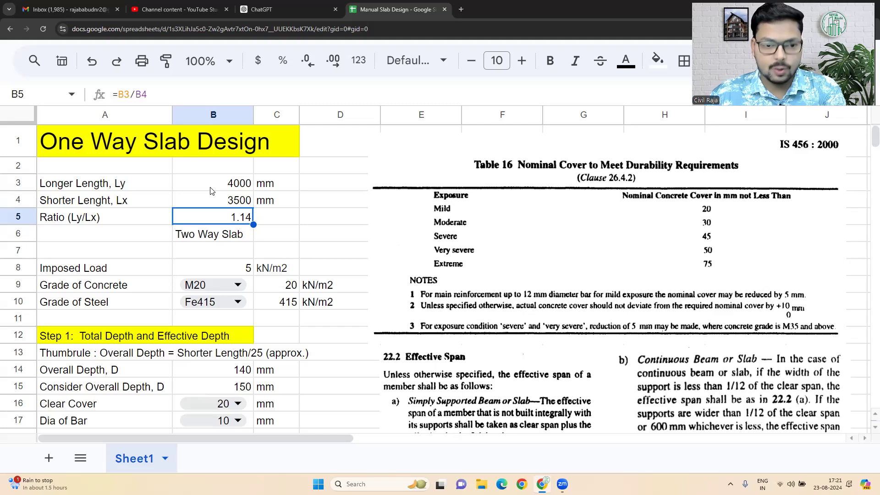
click(226, 183)
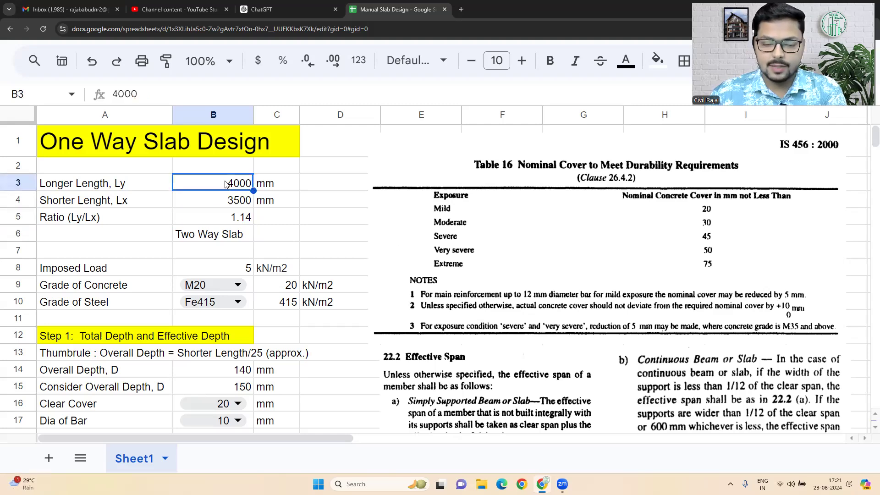
text(7500)
key(Return)
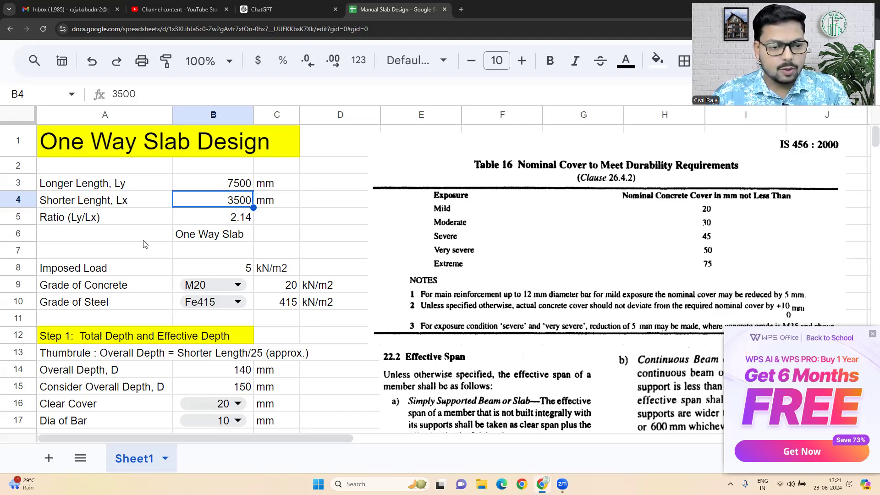
Enter 2 in B8 as the imposed load, replacing 5 kN/m2
click(204, 271)
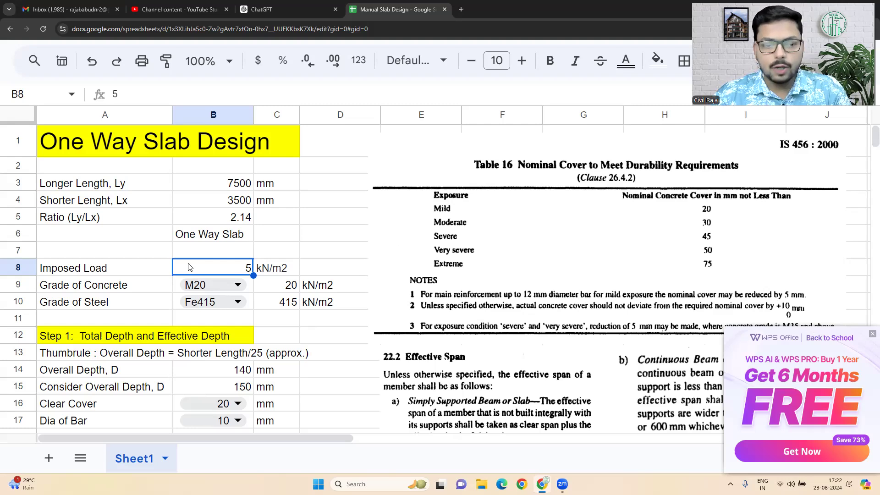
text(2)
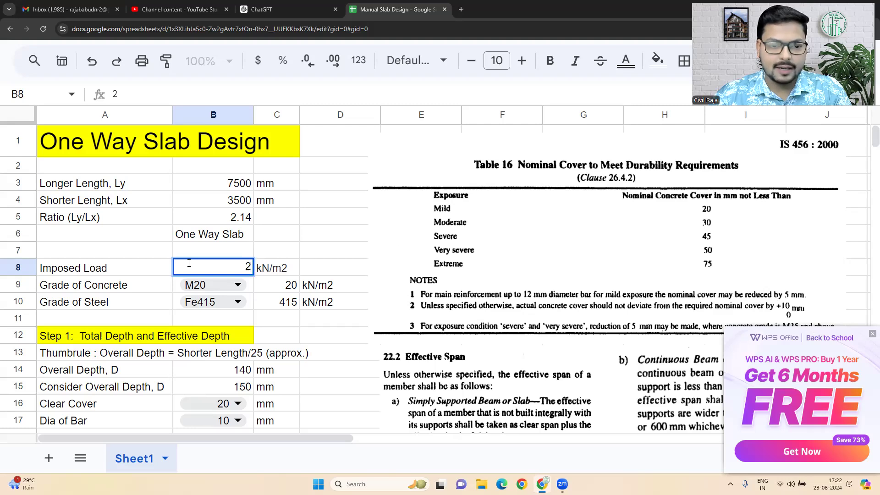
key(Return)
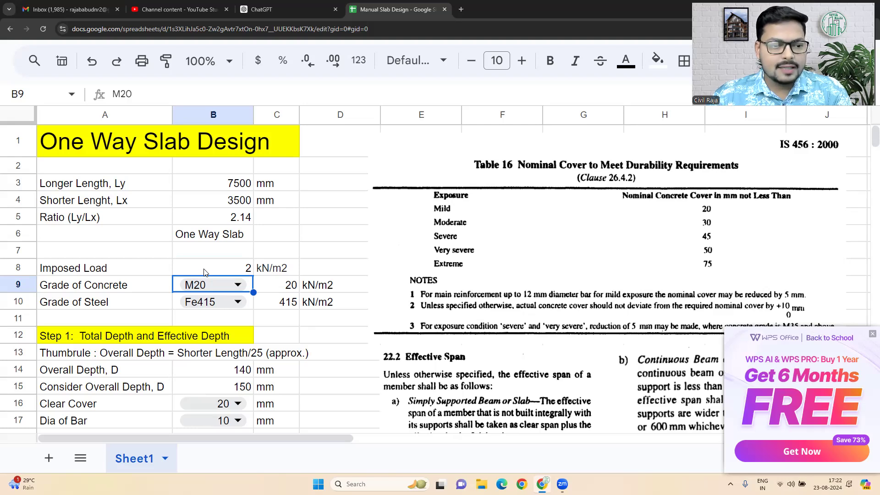
Pick M15 as the concrete grade in B9 and close the WPS Office popup
double_click(220, 289)
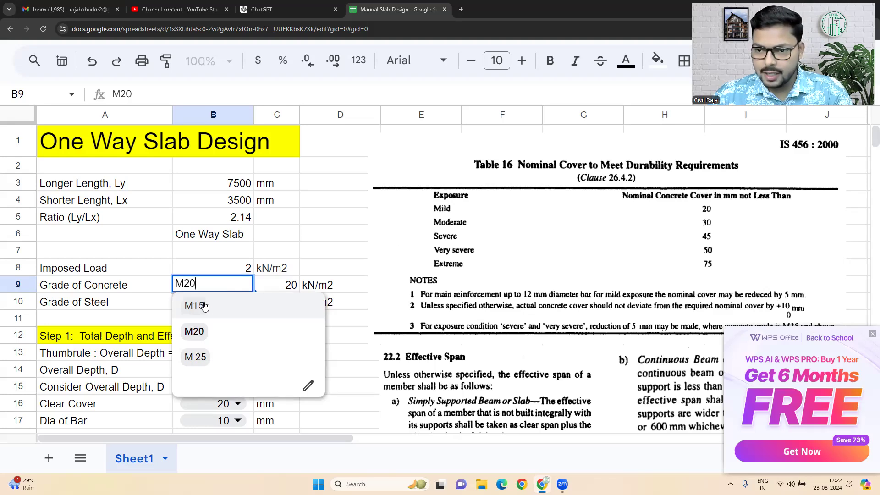
click(204, 306)
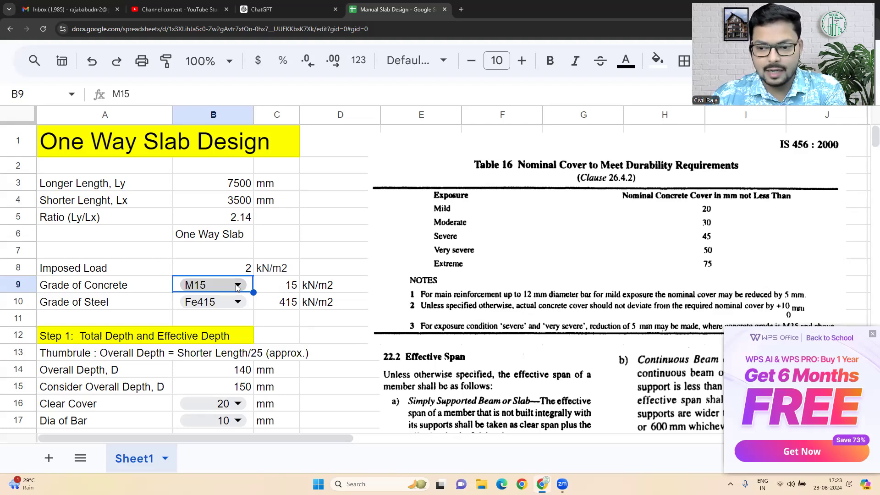
click(872, 334)
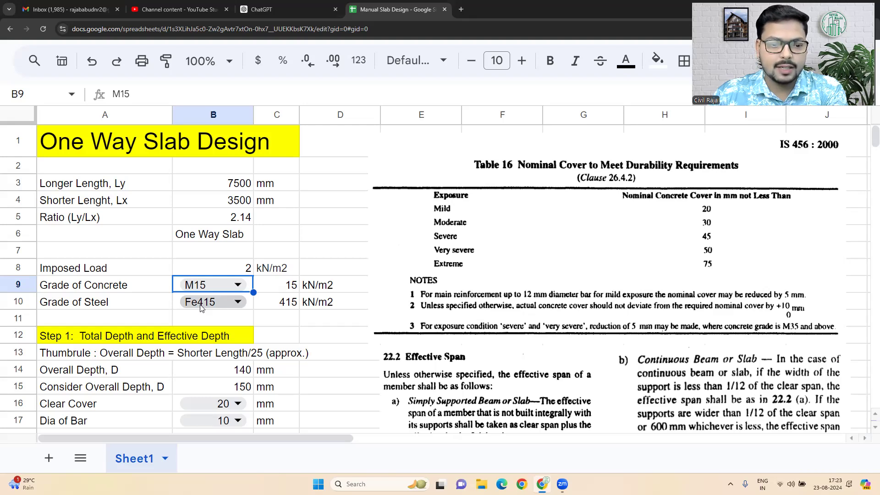
Choose Fe500 as the steel grade in B10, giving 500 kN/m2
click(200, 307)
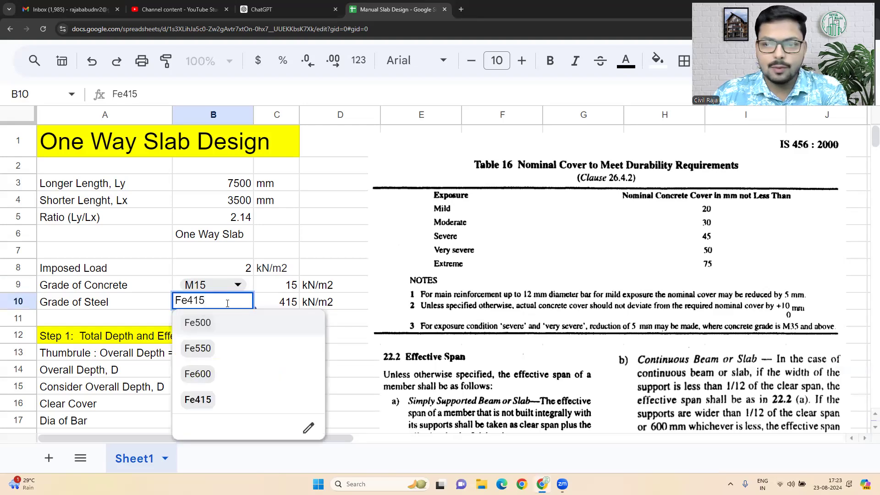
click(205, 323)
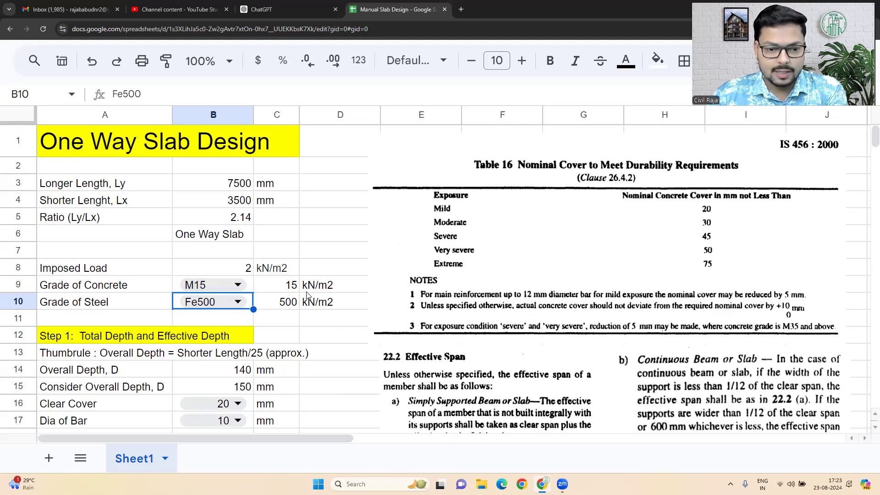
click(329, 328)
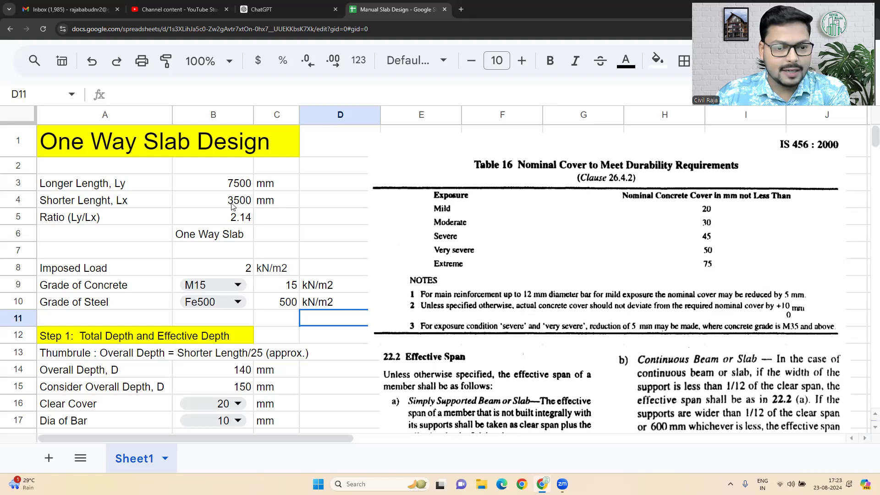
Inspect the overall depth values in B14 and B15, then open a new Chrome tab
click(241, 375)
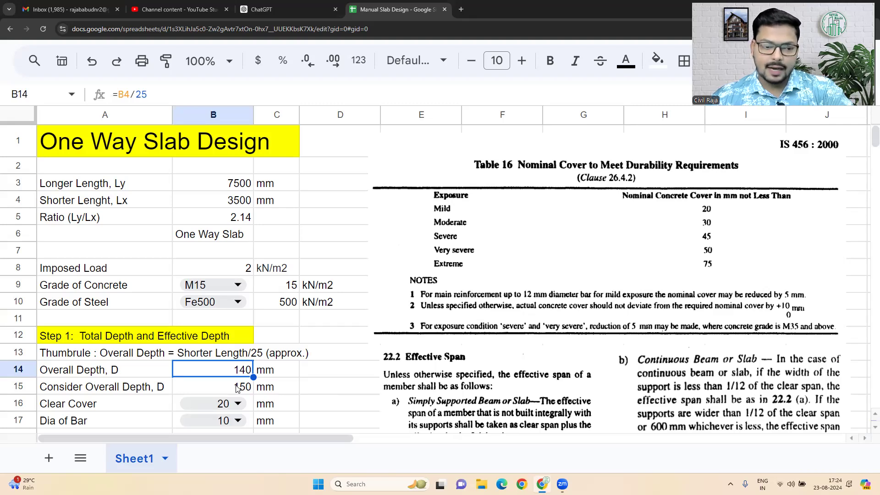
click(237, 387)
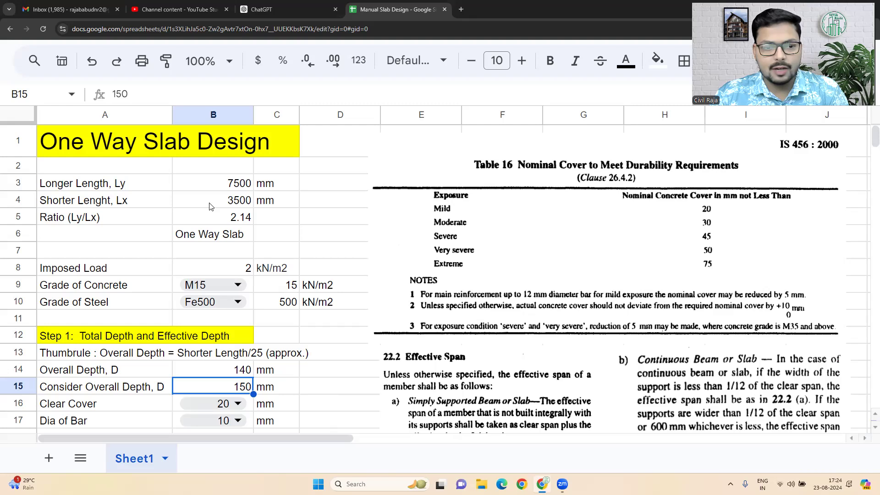
click(461, 10)
Search Google for 'MM IN FT' to bring up the length converter
click(397, 195)
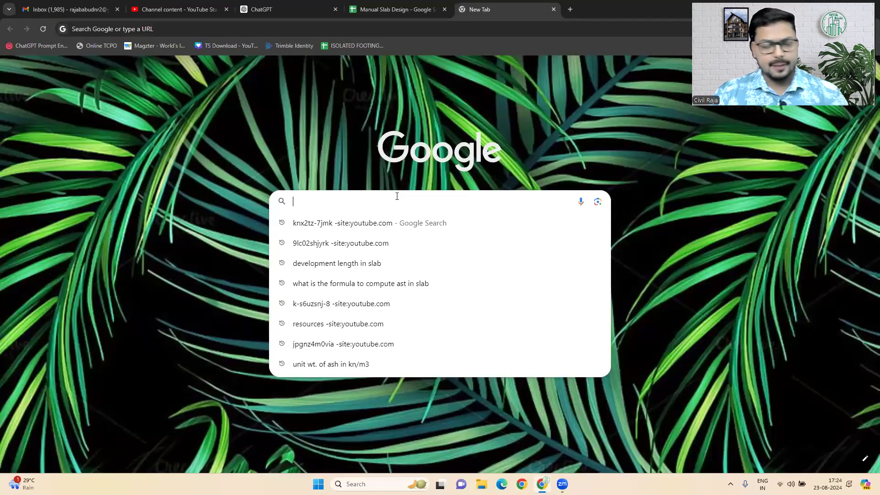
text(MM IN FT)
key(Return)
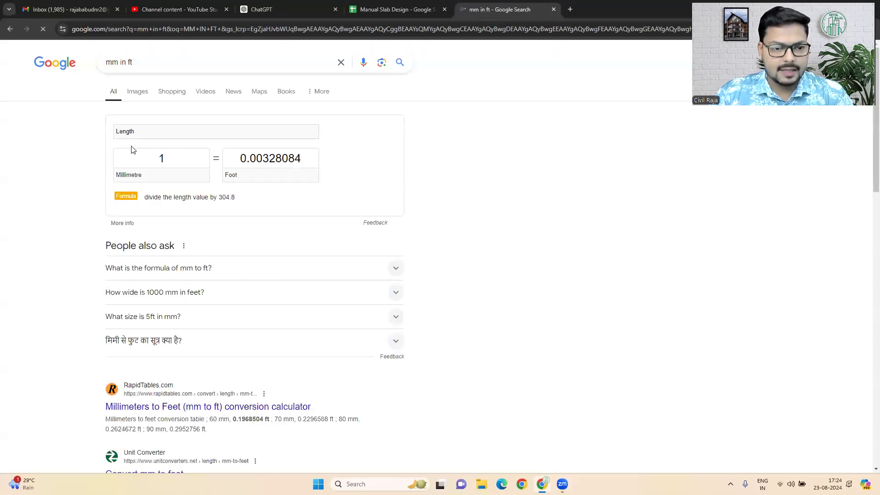
Convert 7500 mm to 24.6063 ft, then return to the Manual Slab Design sheet
click(133, 154)
text(35)
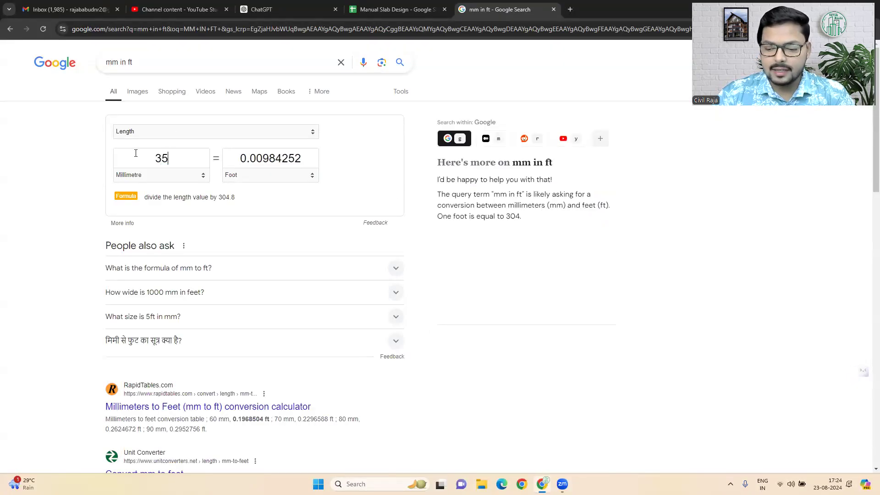
text(00)
double_click(136, 153)
click(124, 160)
double_click(115, 165)
text(7500)
double_click(116, 165)
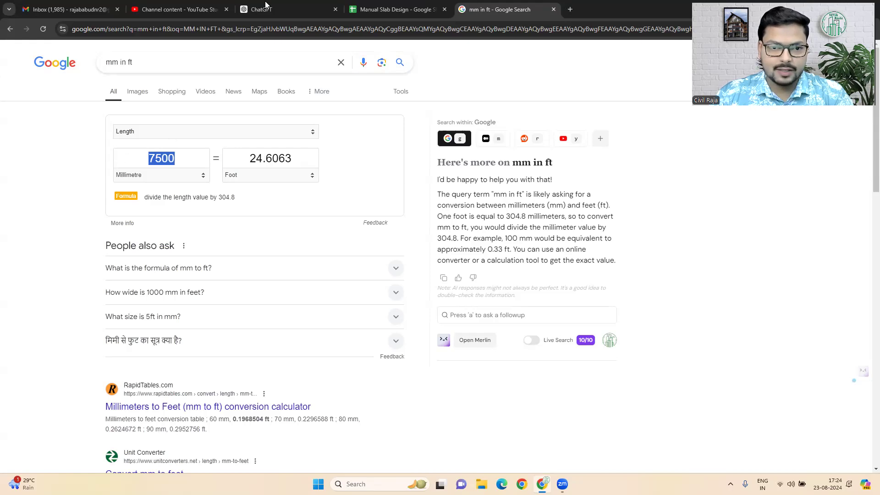
click(194, 152)
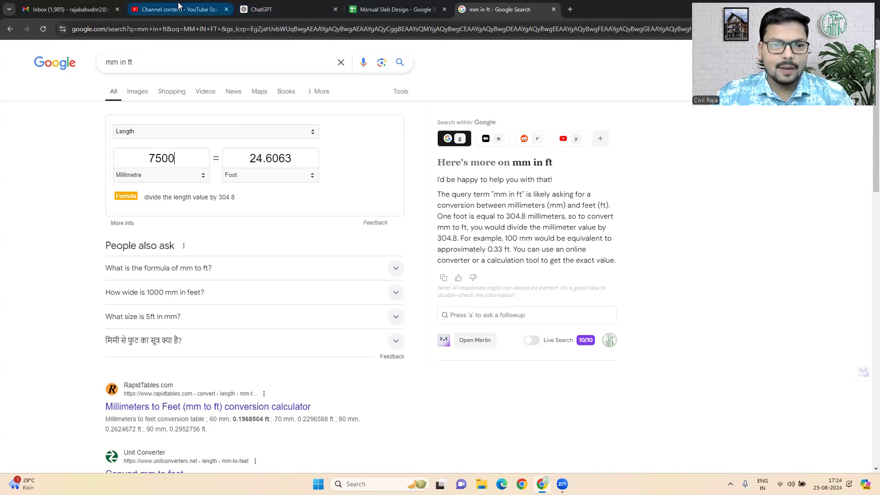
click(354, 10)
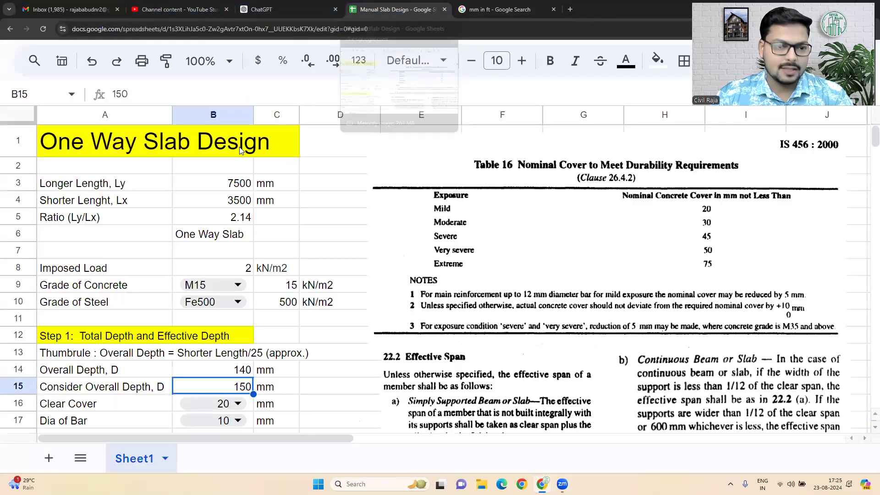
Set the shorter length Lx in B4 to 2000 mm
click(232, 200)
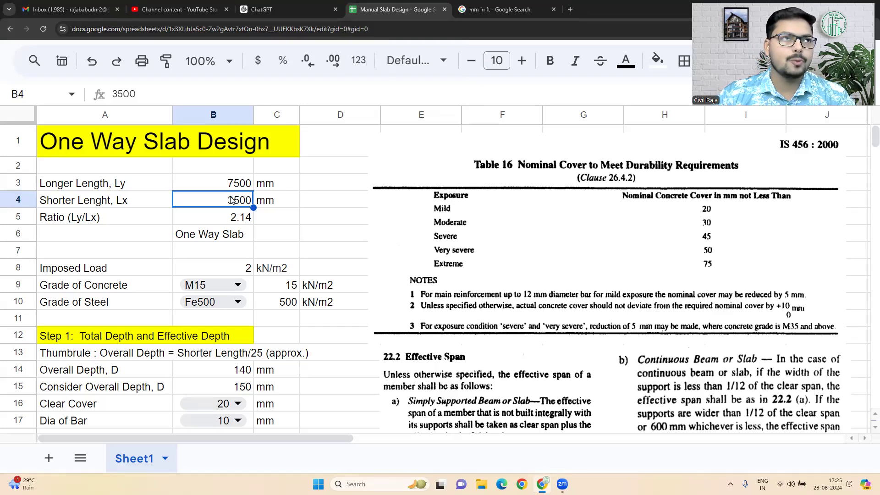
text(2000)
click(279, 236)
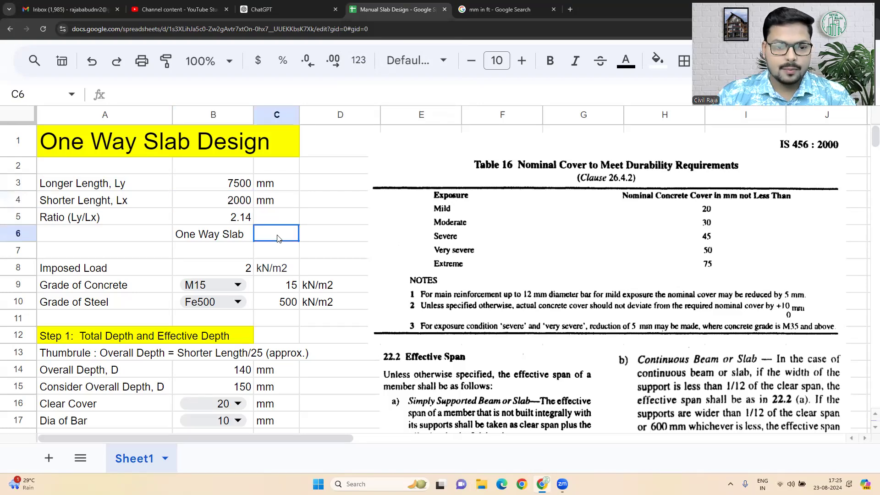
Change Ly in B3 to 4500 mm, giving a ratio of 2.25
click(238, 182)
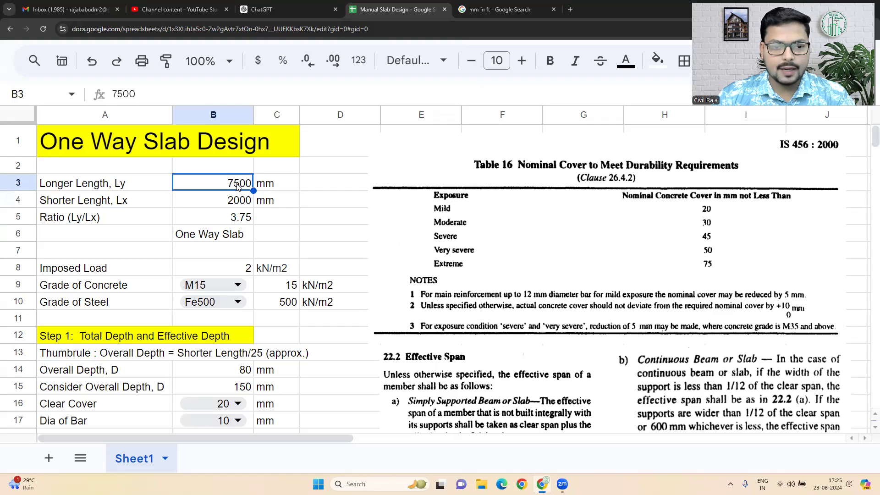
text(4.5)
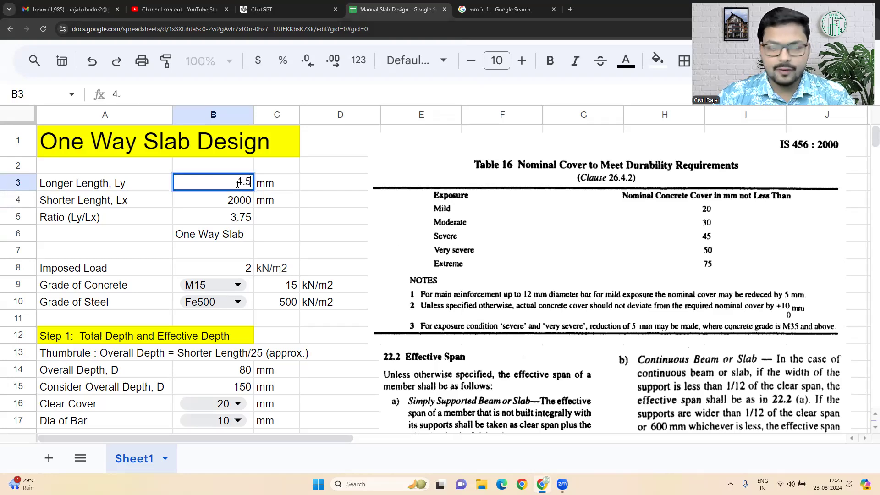
key(BackSpace)
key(BackSpace)
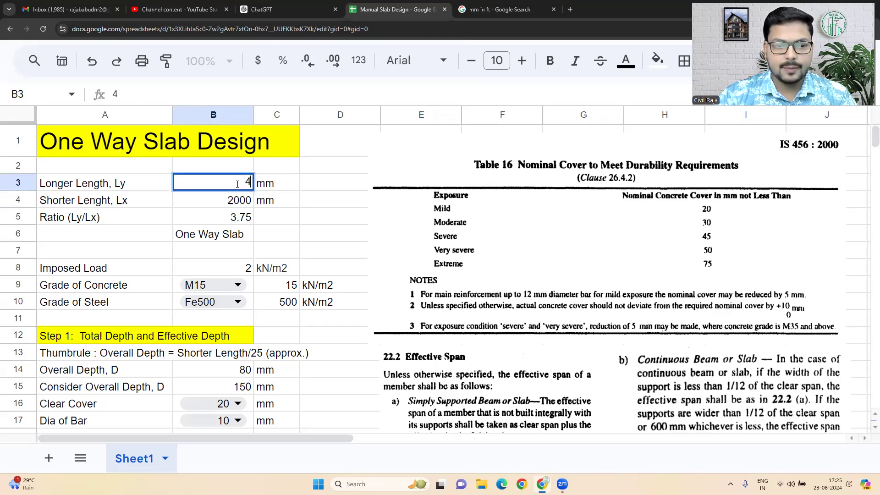
text(500)
key(Return)
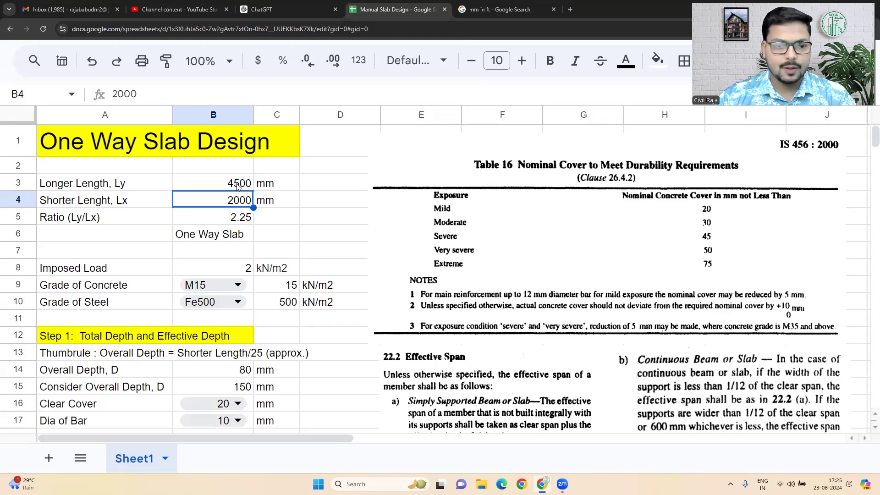
Convert 2000 mm (6.56168 ft) and 4500 mm (14.76378 ft) to feet, then return to the sheet
click(499, 9)
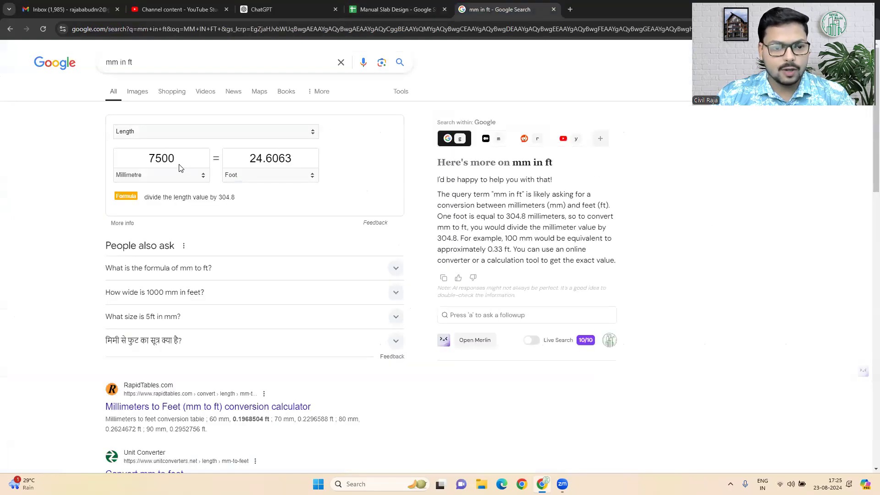
text(2000)
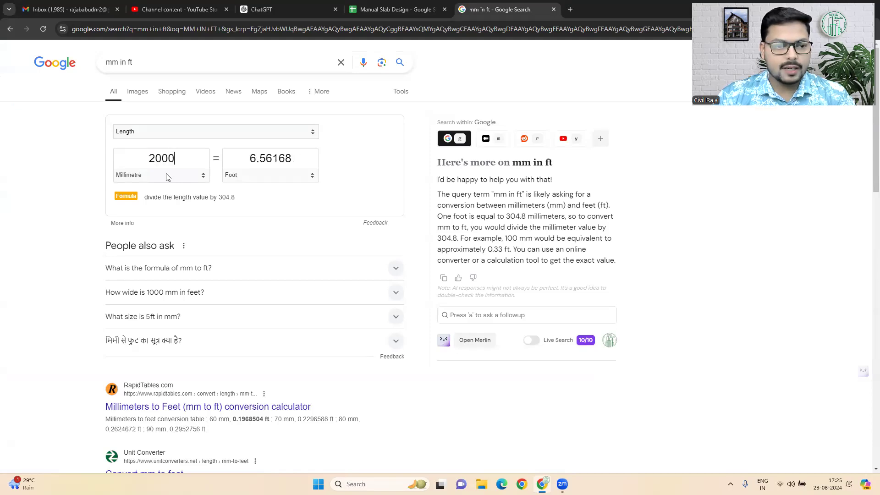
key(ctrl+a)
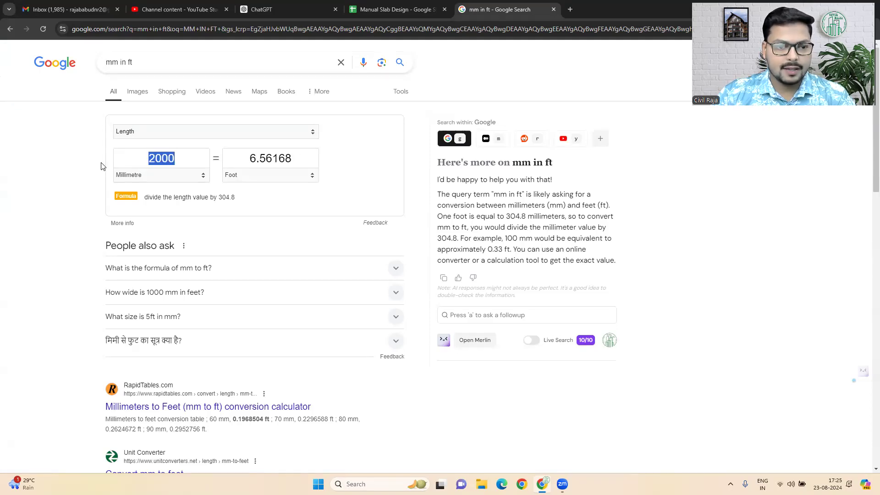
text(4500)
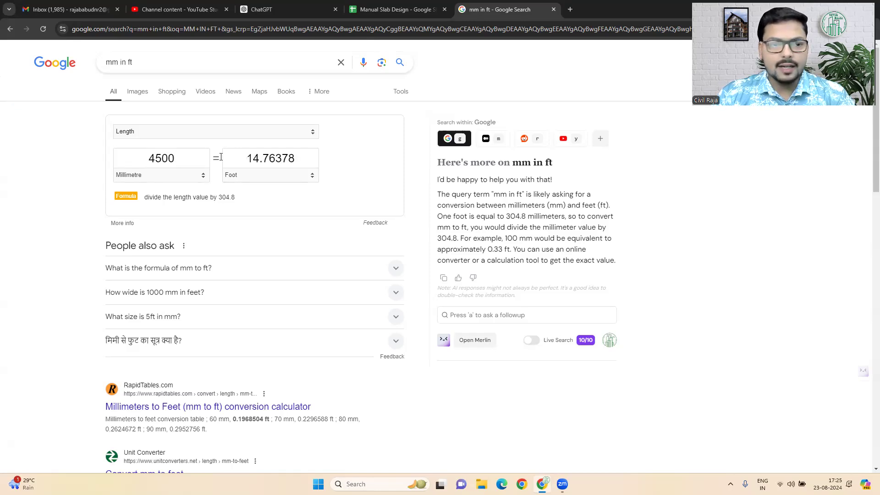
click(346, 9)
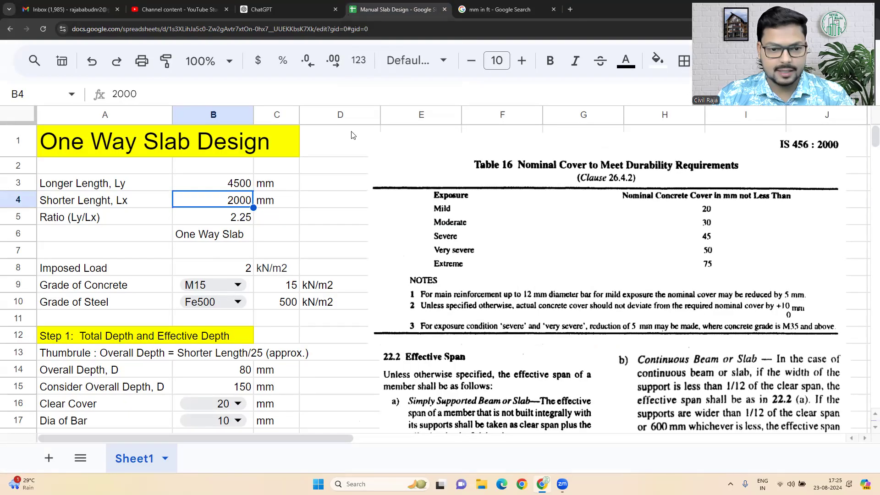
click(296, 216)
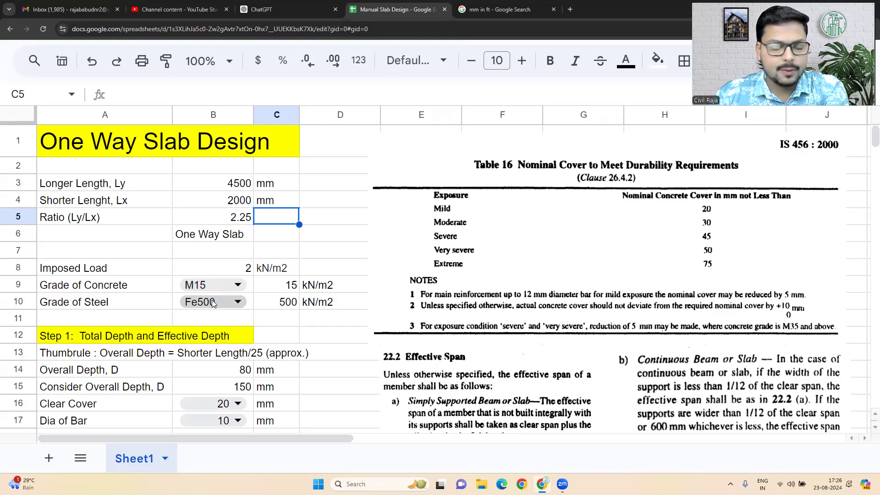
double_click(220, 303)
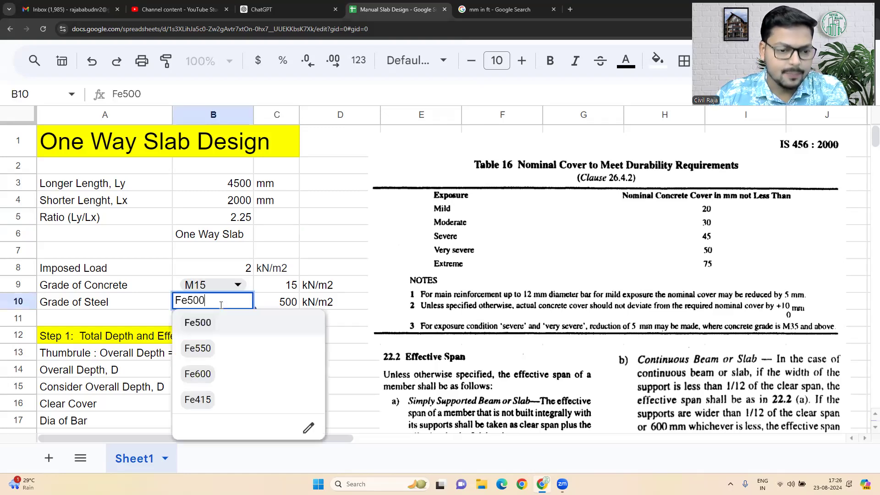
click(206, 349)
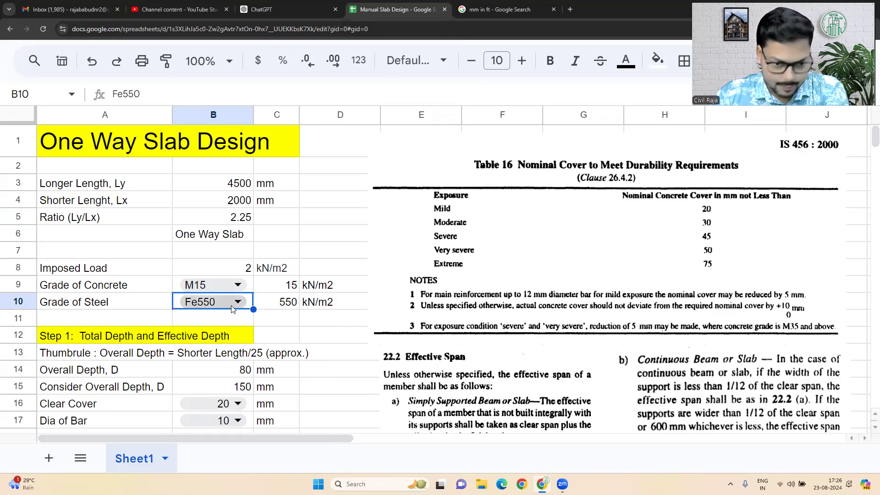
double_click(232, 306)
click(213, 322)
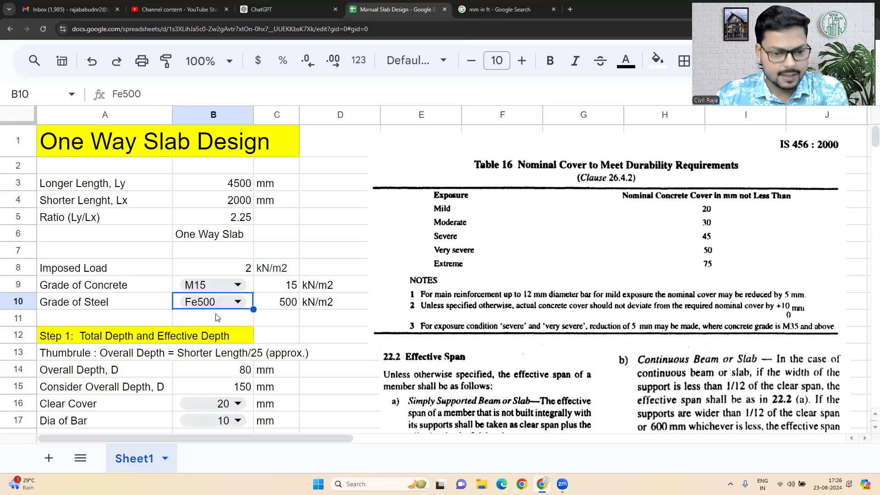
click(287, 322)
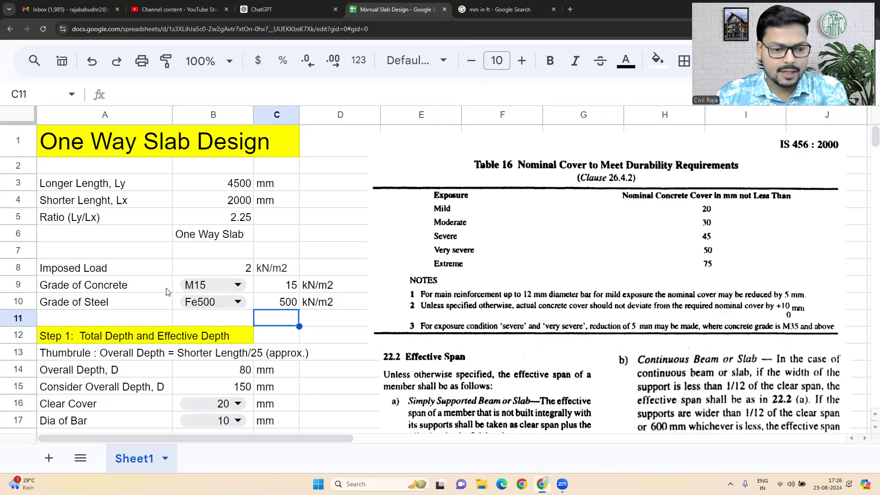
Enter 100 mm as the considered overall depth in B15, reducing effective depth to 75 mm
scroll(168, 291, down, 2)
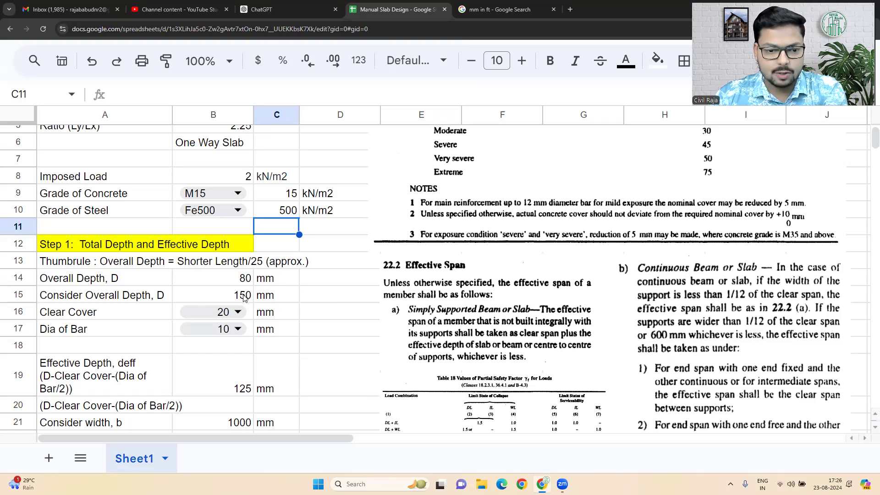
click(244, 298)
text(100)
key(Return)
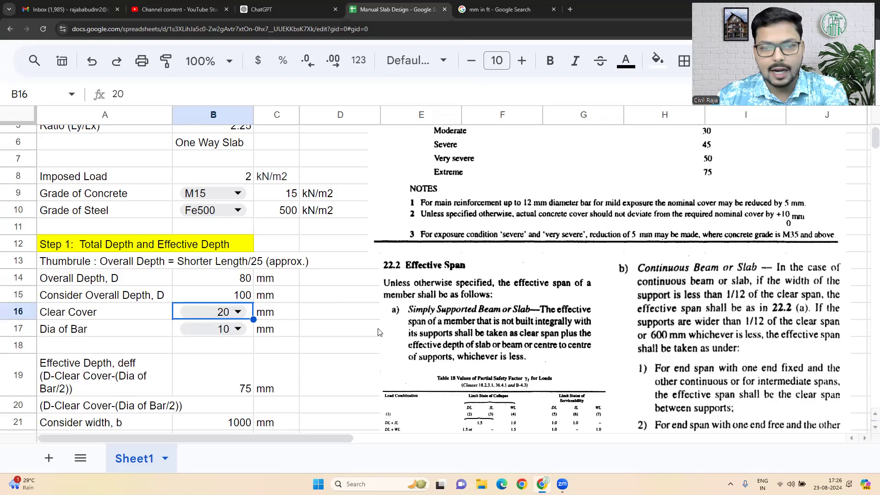
scroll(380, 327, up, 3)
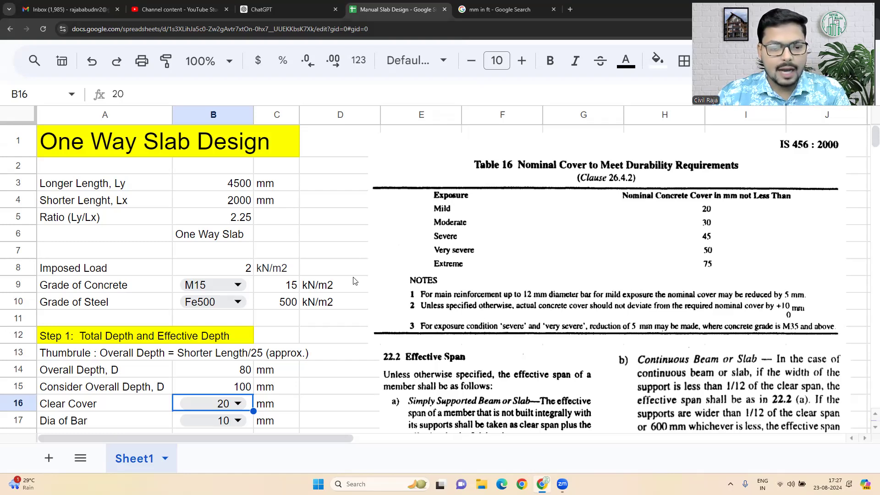
scroll(355, 281, down, 1)
scroll(321, 292, down, 2)
scroll(319, 292, down, 1)
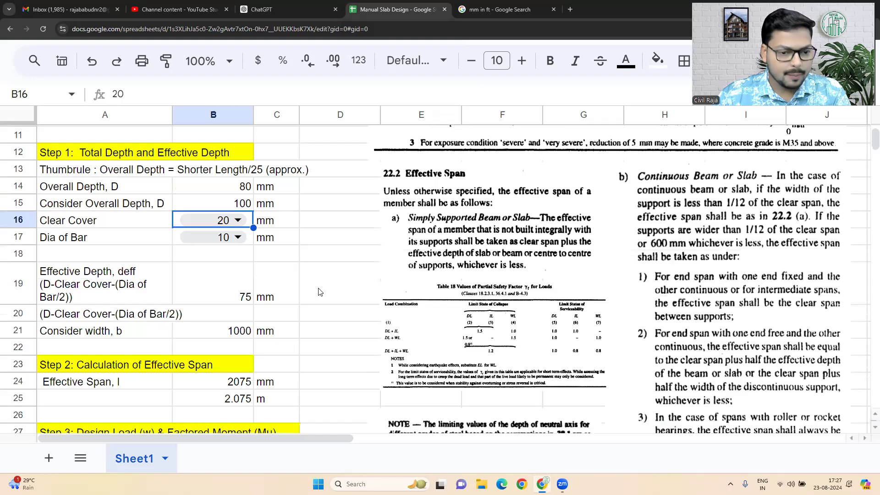
click(234, 238)
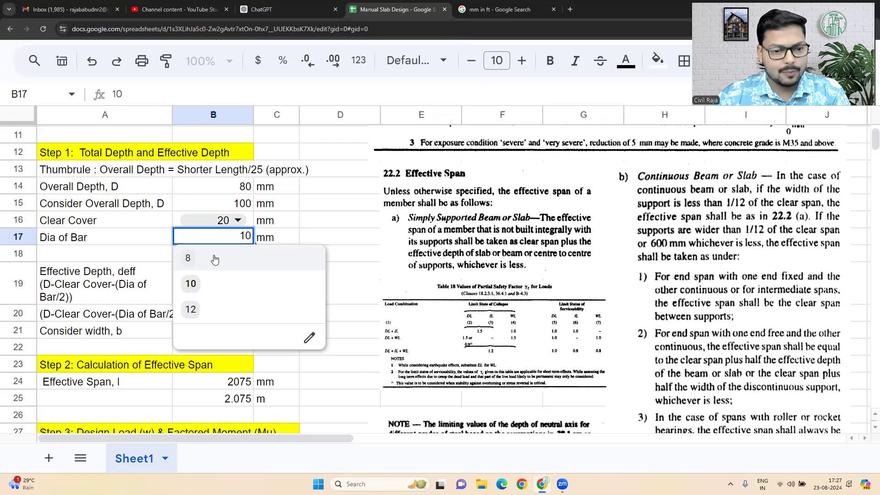
click(356, 242)
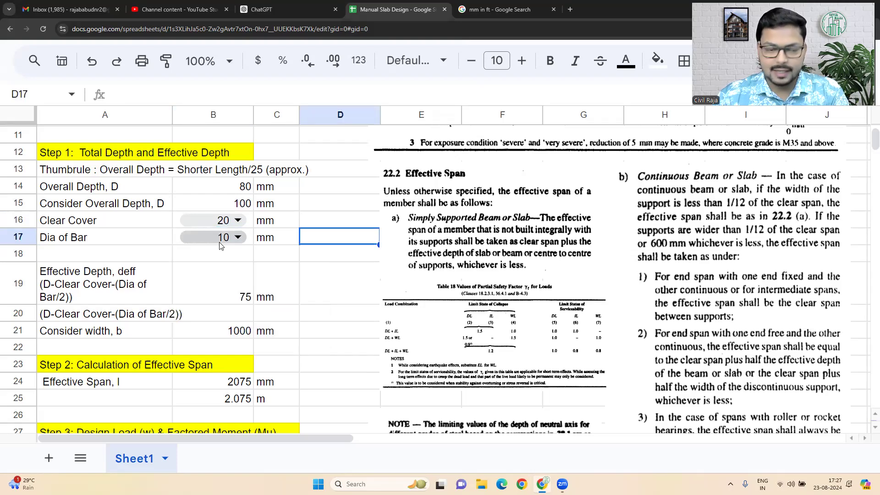
click(219, 243)
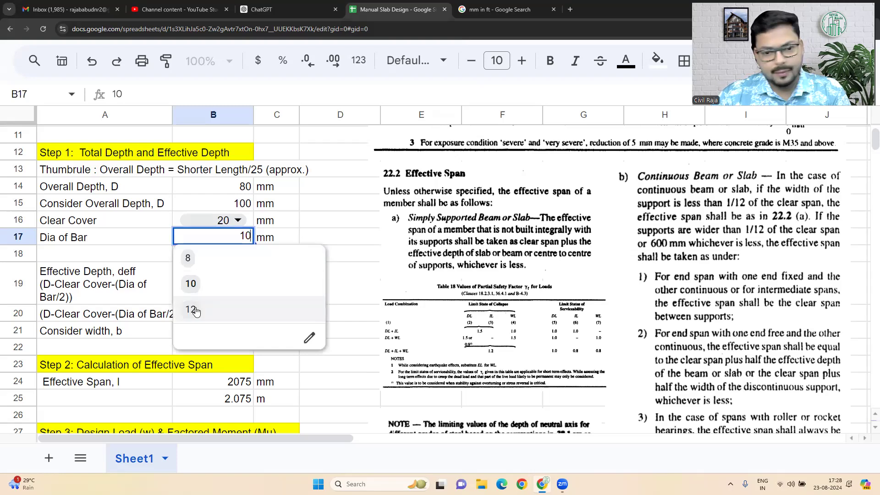
click(344, 225)
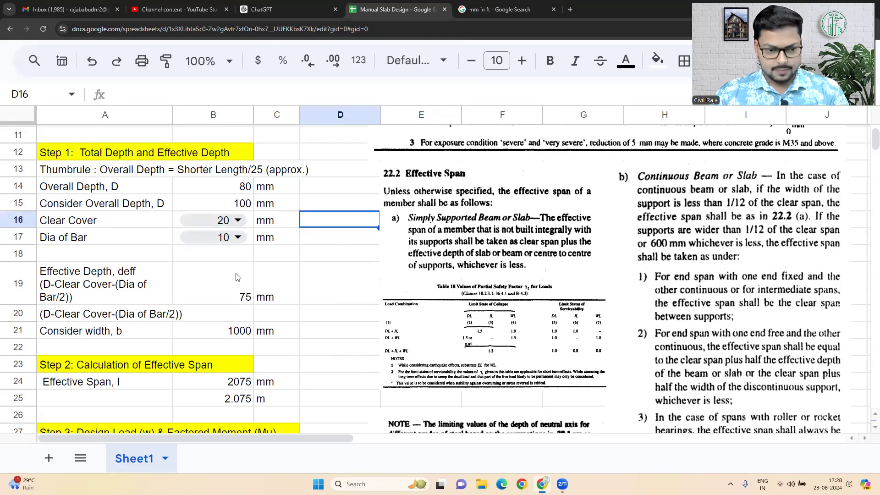
double_click(230, 242)
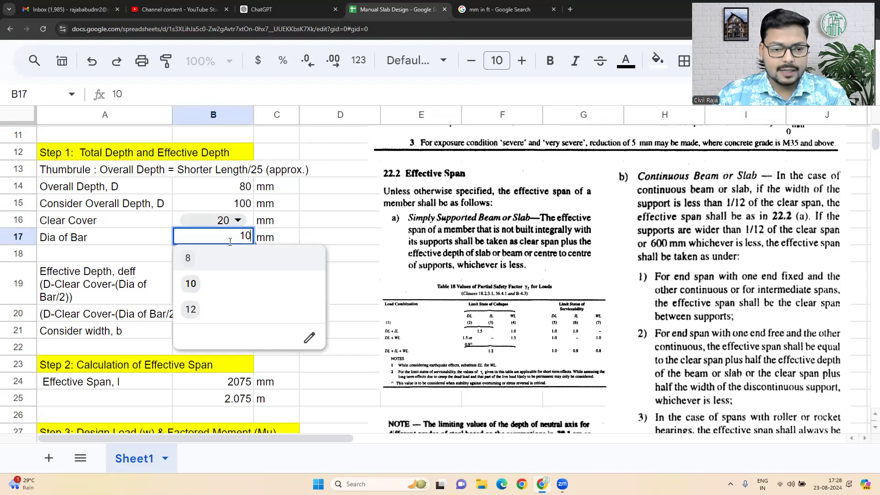
click(347, 245)
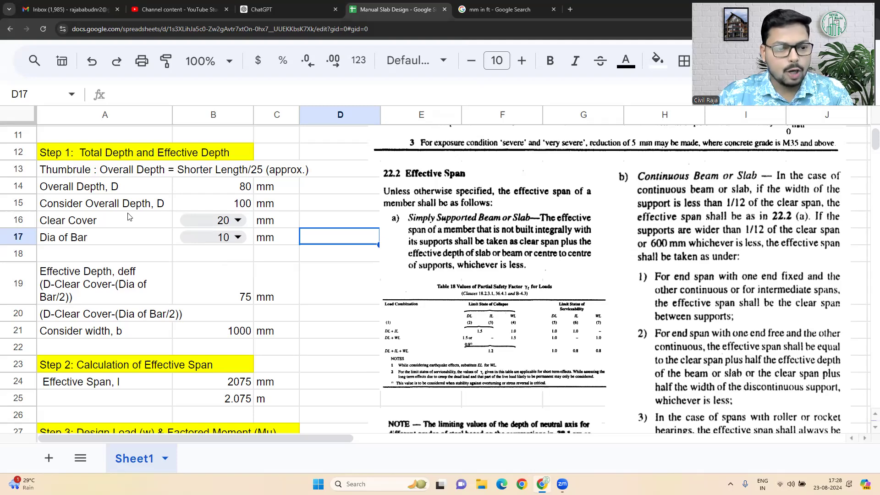
Check the overall depth formula =B4/25 and the considered 100 mm overall depth value
click(231, 209)
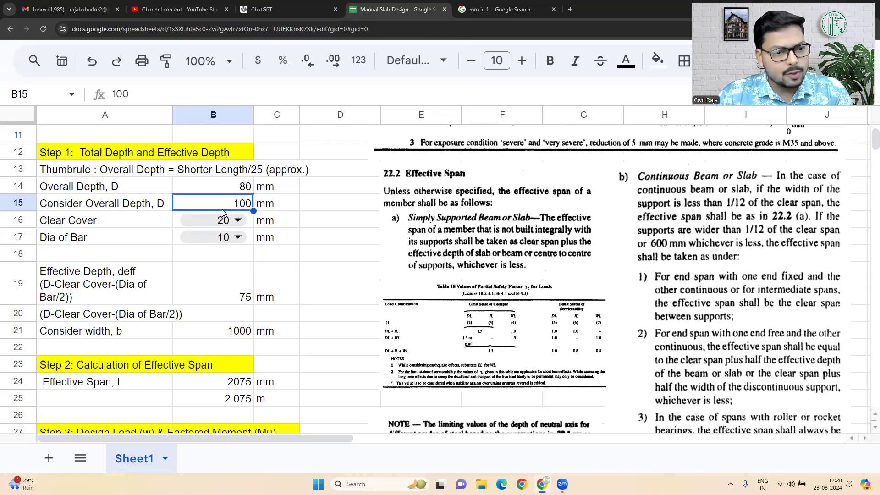
click(220, 190)
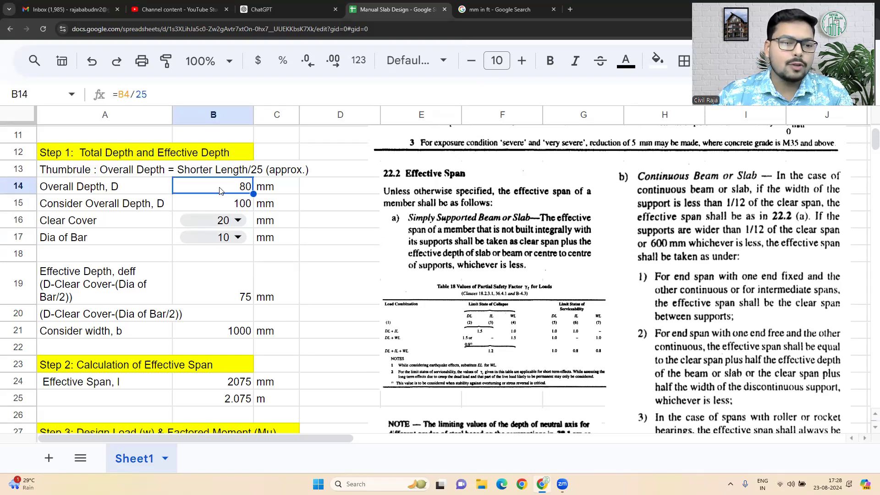
click(228, 206)
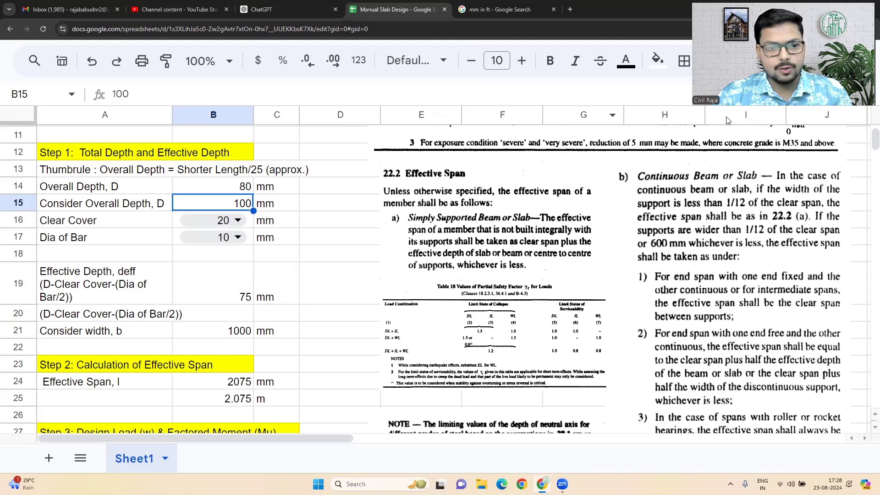
Zoom the page in and return to the top, selecting the longer length value
key(ctrl+0)
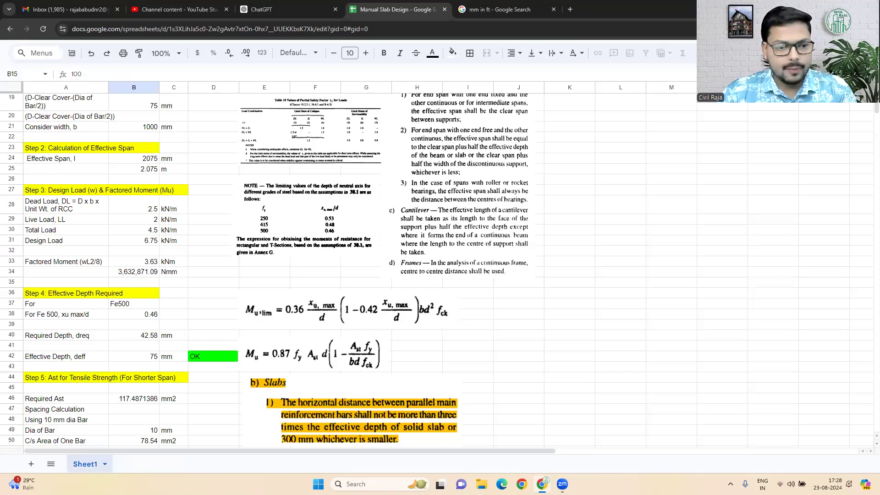
key(ctrl+shift+f)
key(ctrl+plus)
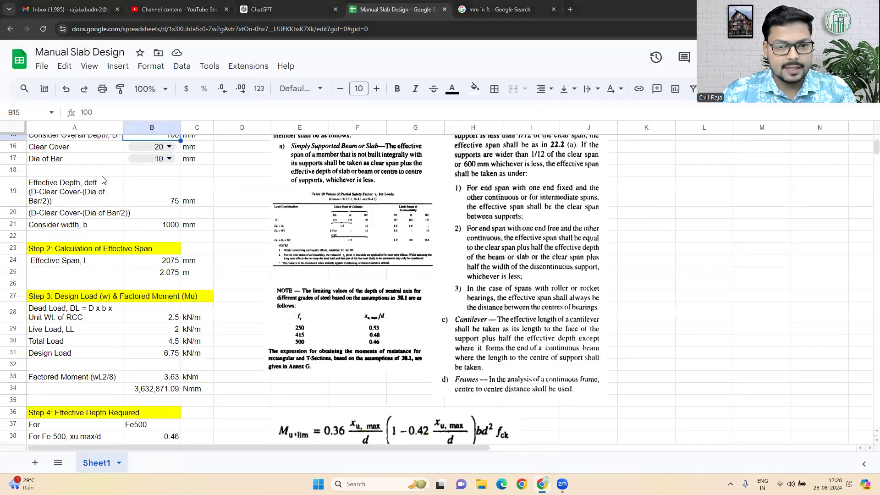
key(ctrl+plus)
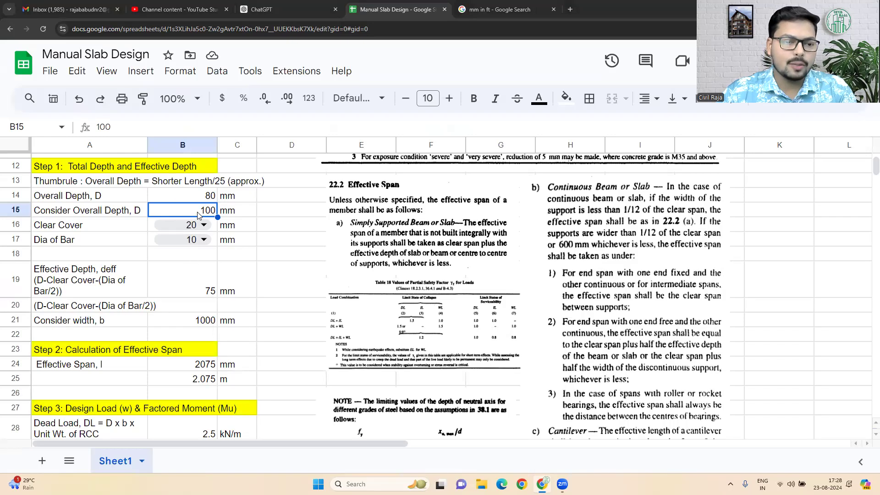
click(298, 281)
scroll(238, 297, up, 2)
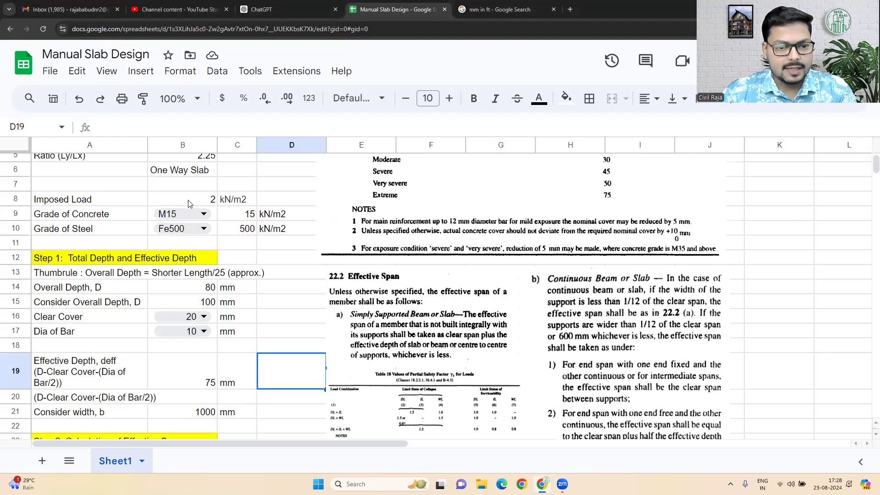
scroll(191, 205, up, 2)
click(190, 204)
Fill the longer and shorter length values in B3 and B4 with cyan
click(567, 98)
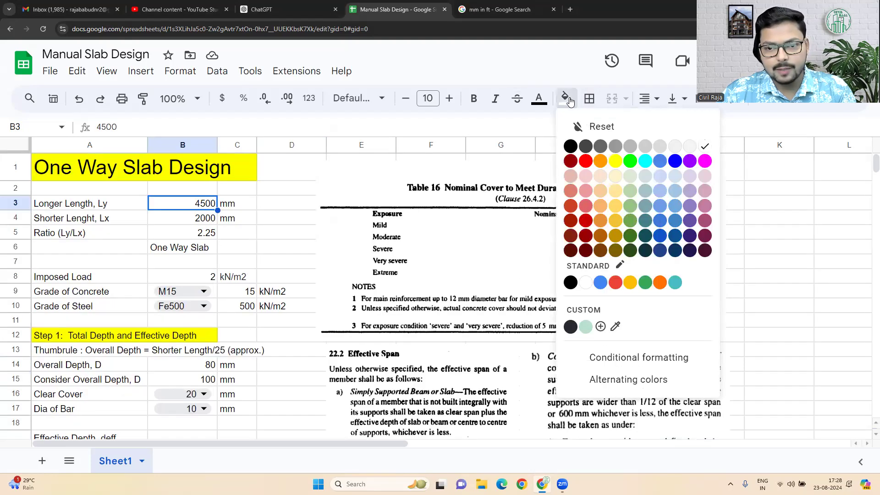
click(645, 161)
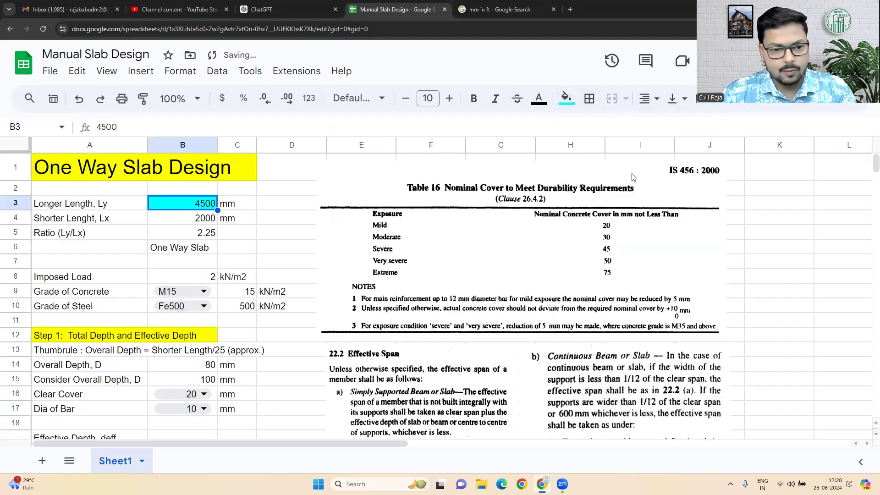
click(190, 218)
click(566, 98)
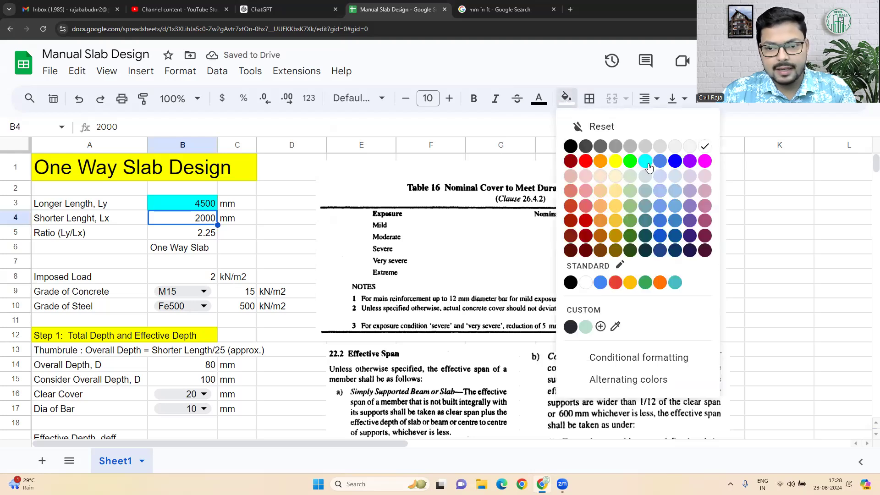
click(643, 166)
click(294, 234)
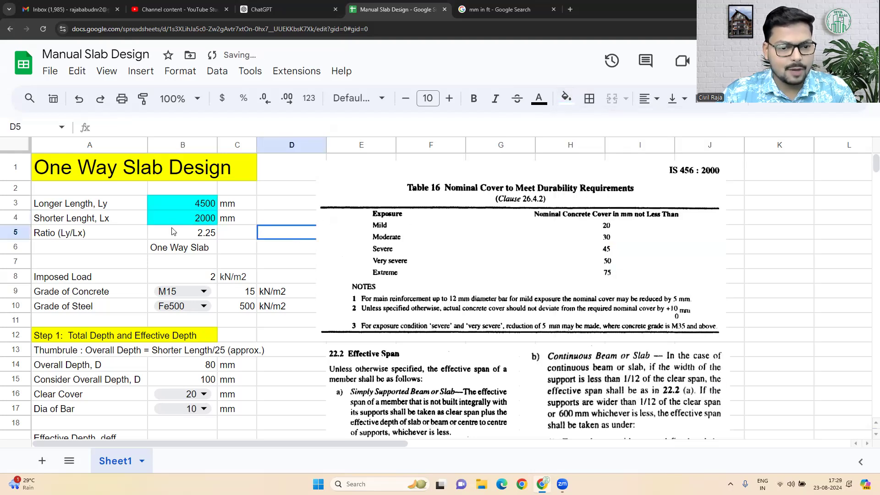
Fill the imposed load B8 and the Fe500 steel grade in B10 with cyan
click(198, 278)
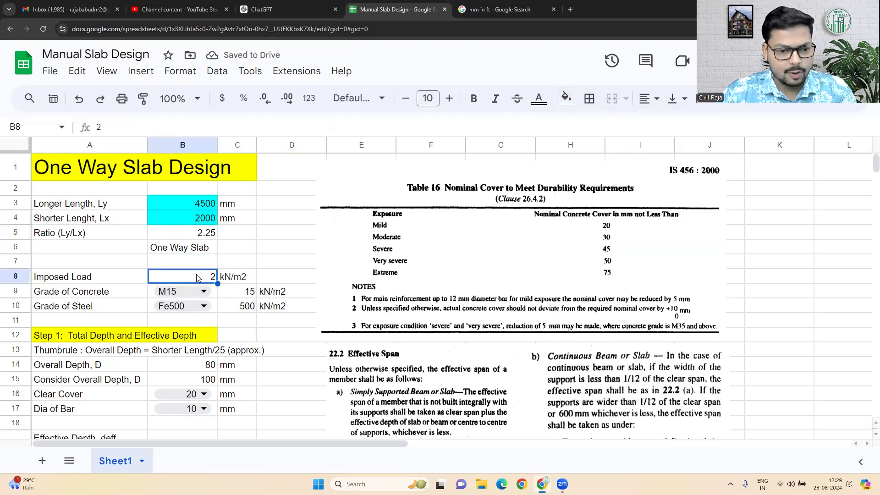
click(566, 97)
click(645, 161)
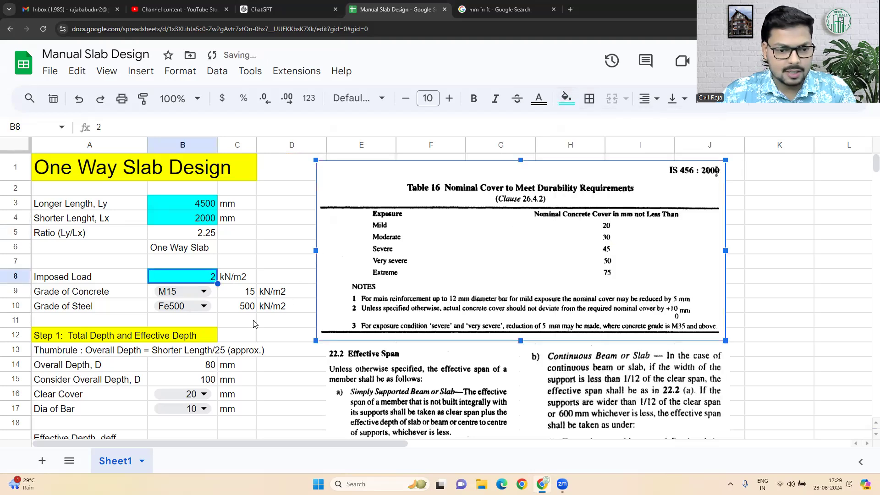
click(194, 294)
click(291, 264)
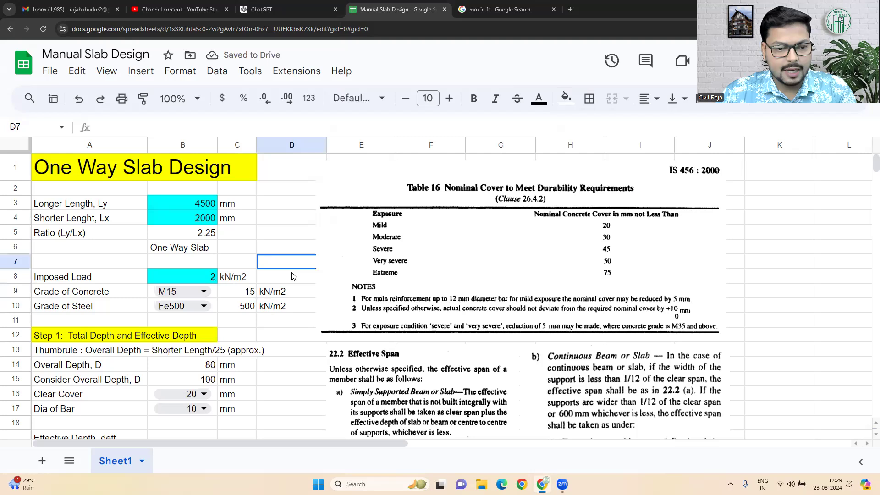
click(146, 295)
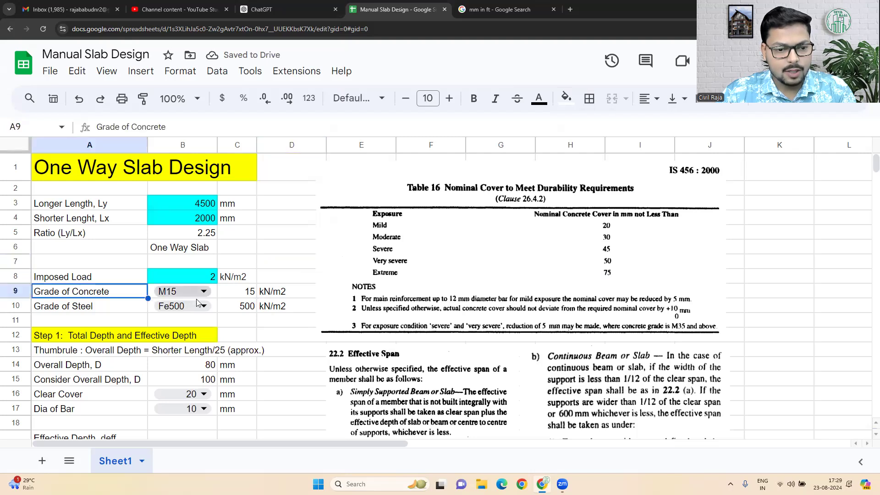
key(Down)
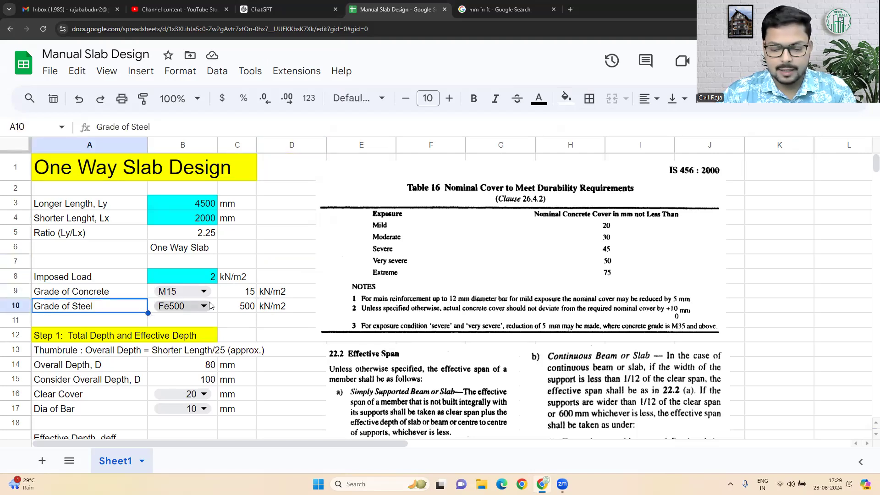
click(210, 306)
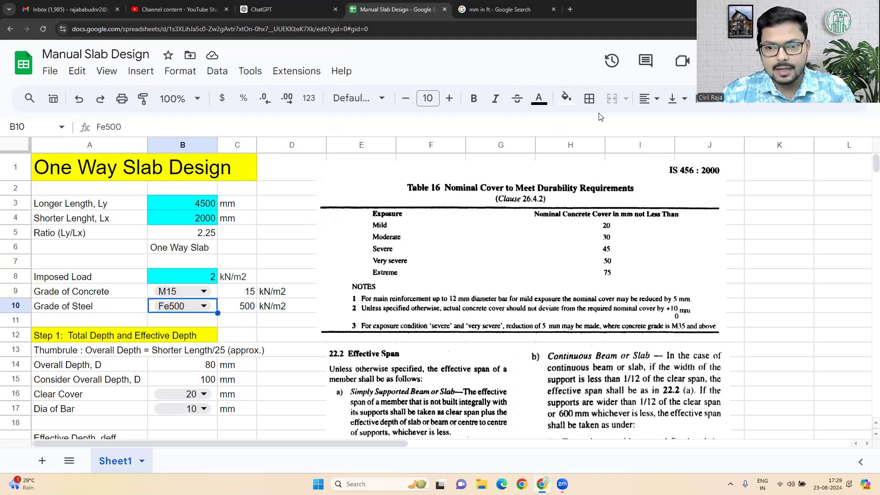
click(566, 98)
click(645, 161)
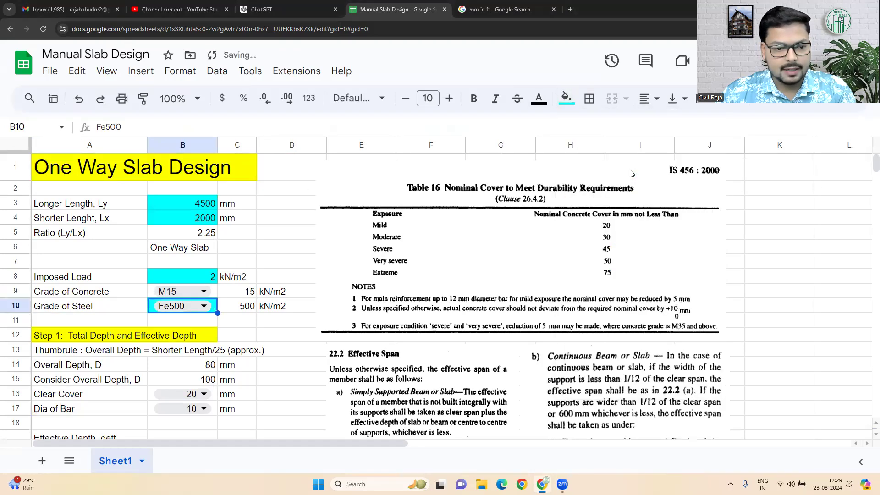
Fill the M15 concrete grade in B9 and the adopted 100 mm depth in B15 with cyan
click(136, 293)
key(Right)
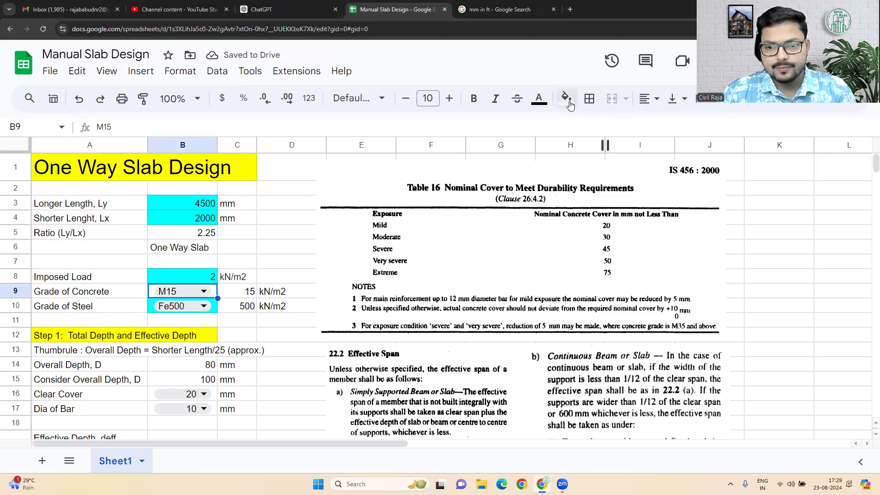
click(567, 98)
click(644, 162)
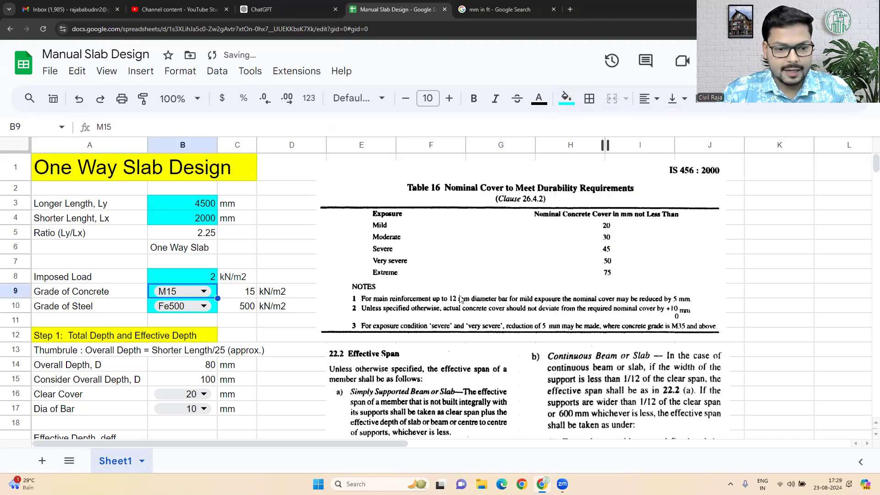
click(752, 264)
scroll(258, 277, down, 1)
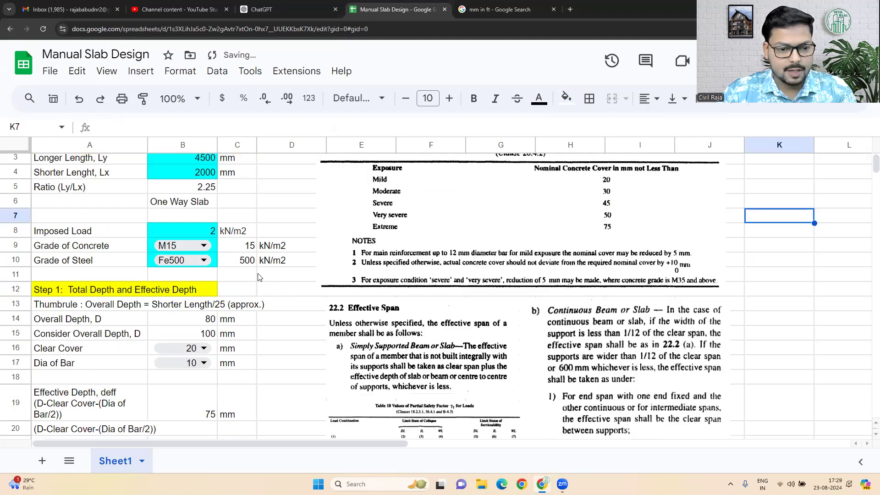
click(186, 323)
click(186, 339)
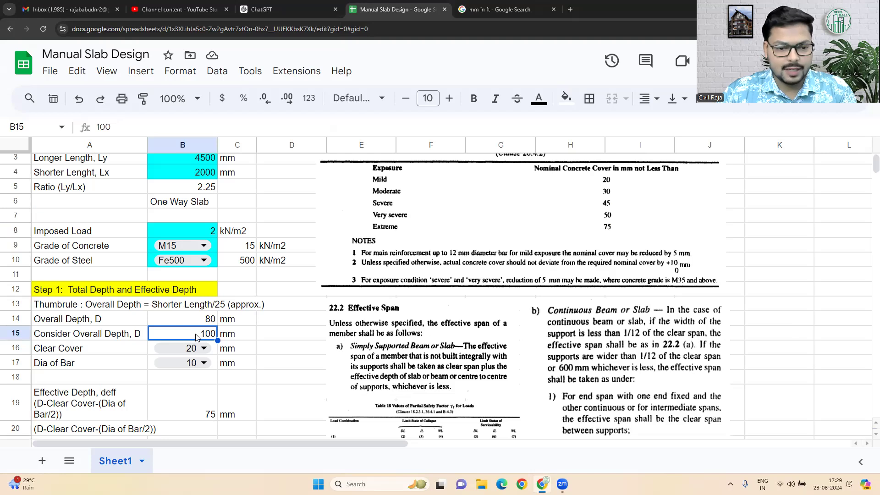
click(566, 97)
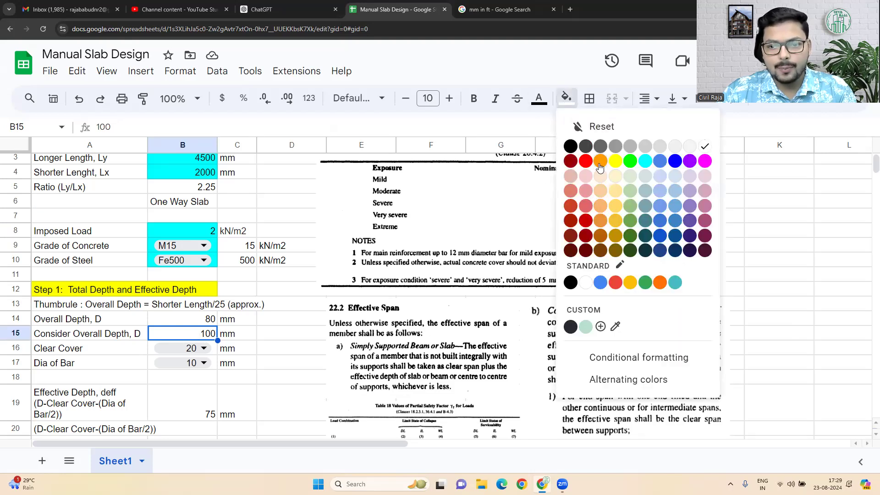
click(644, 163)
click(226, 352)
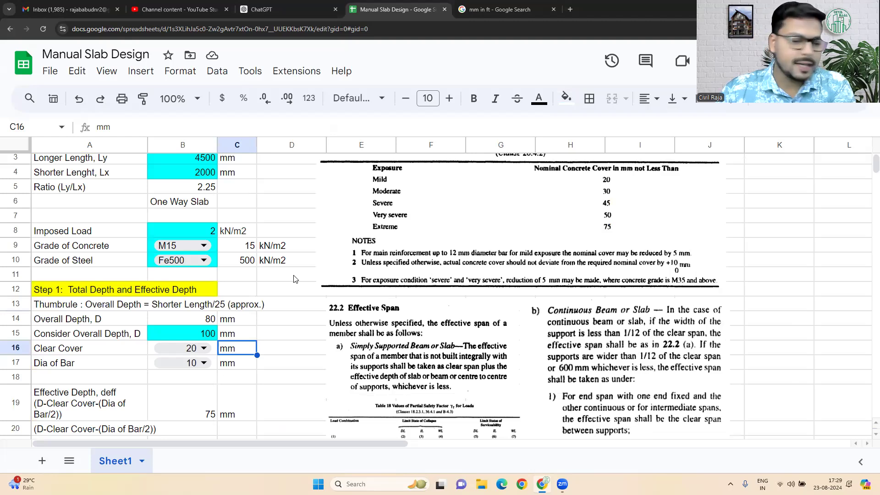
Delete the duplicate (D-Clear Cover-(Dia of Bar/2)) note from cell A20
scroll(295, 279, down, 1)
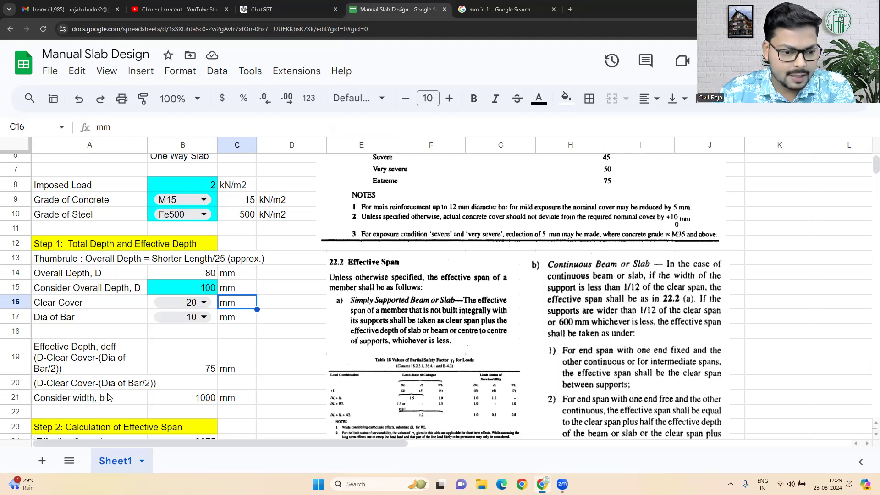
click(65, 384)
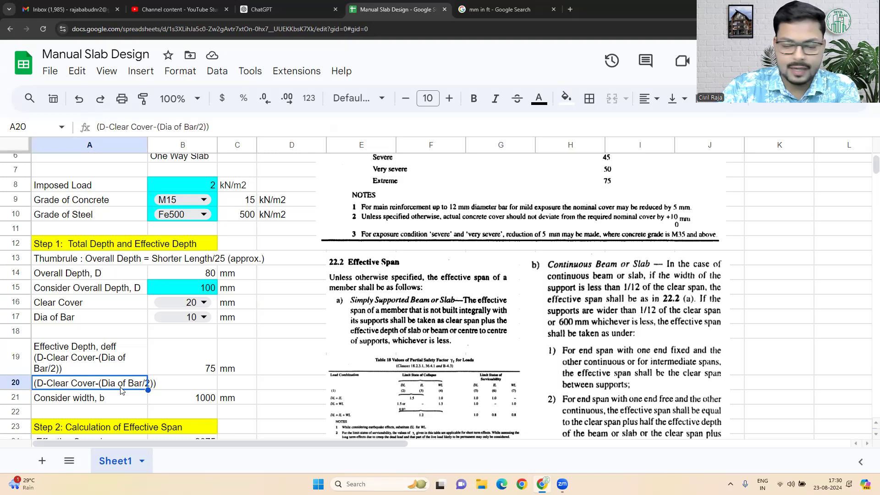
key(Delete)
key(Right)
key(Right)
key(Right)
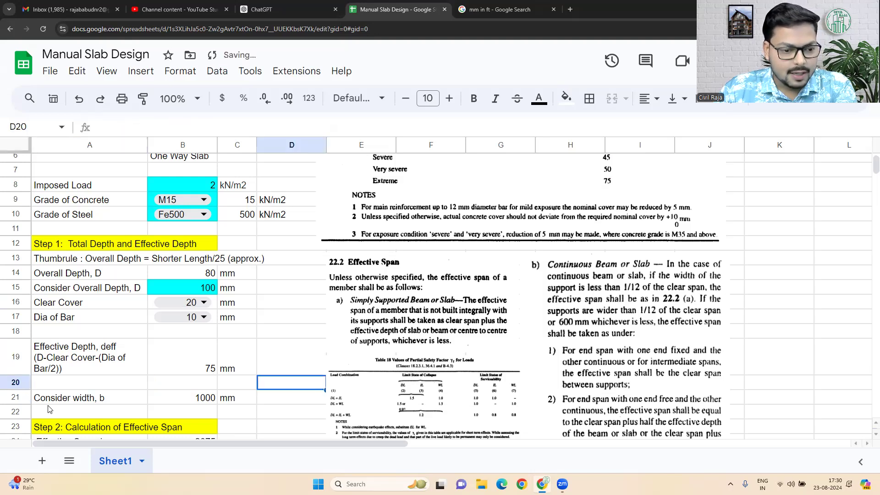
click(62, 401)
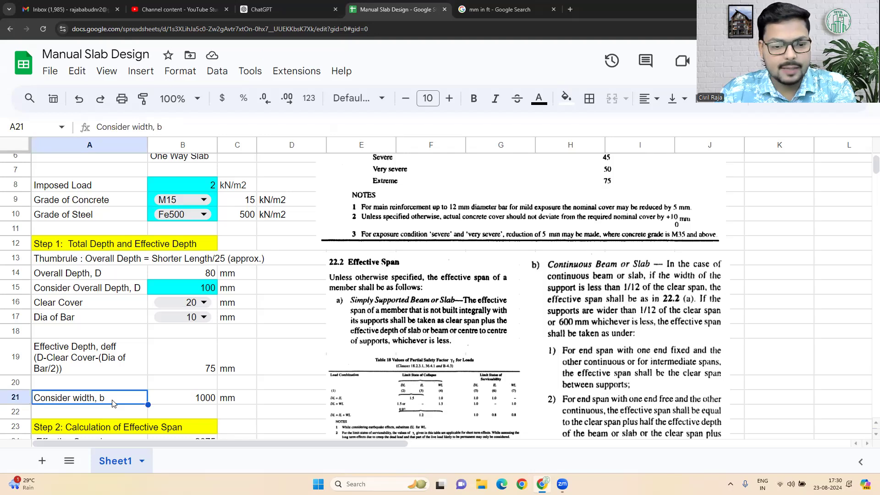
click(277, 365)
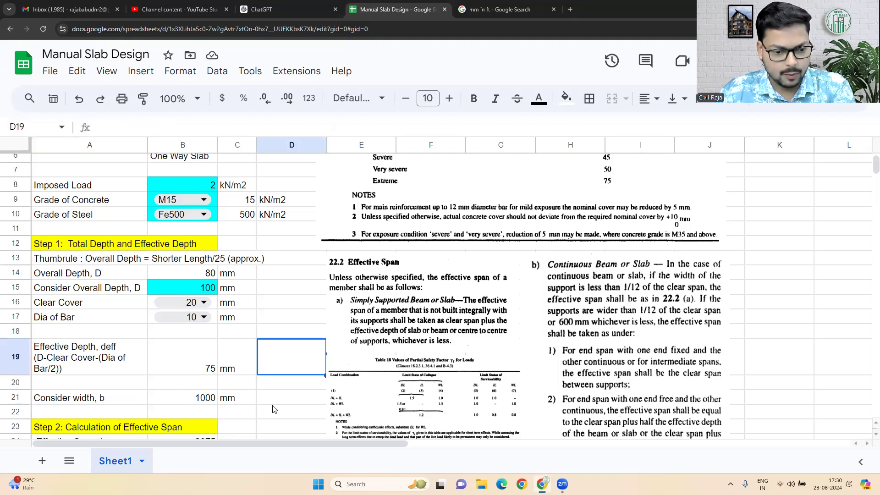
scroll(278, 352, down, 2)
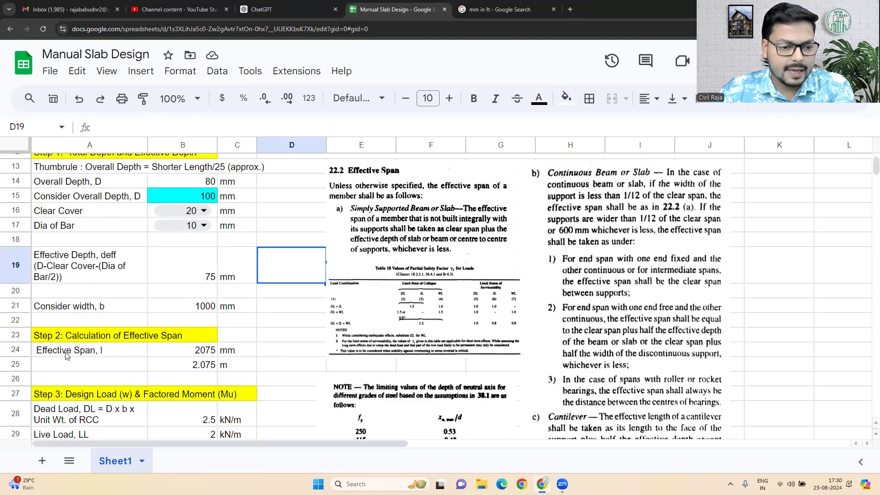
Zoom in on the Effective Span label and the IS 456 22.2 Effective Span clause image
click(79, 356)
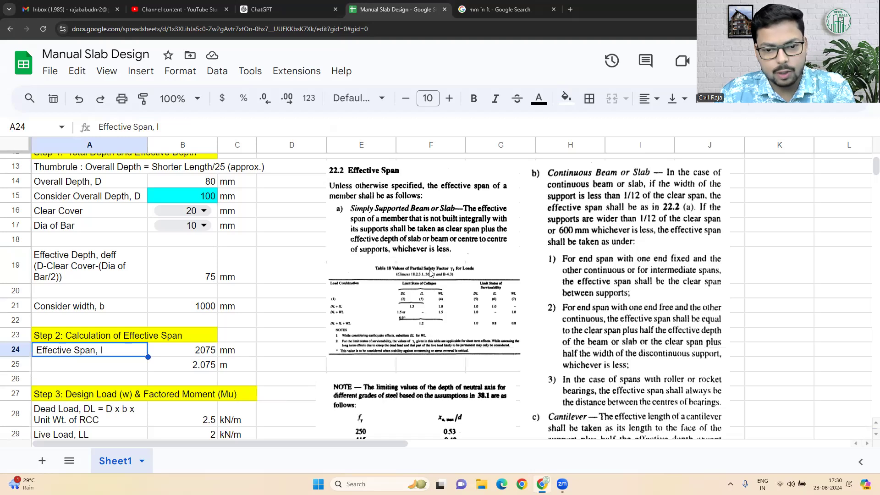
click(402, 222)
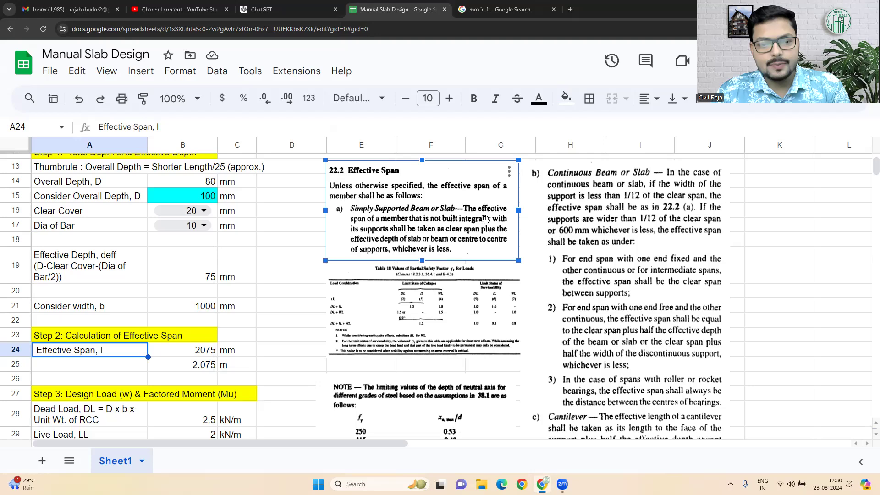
scroll(487, 224, up, 1)
scroll(487, 224, up, 2)
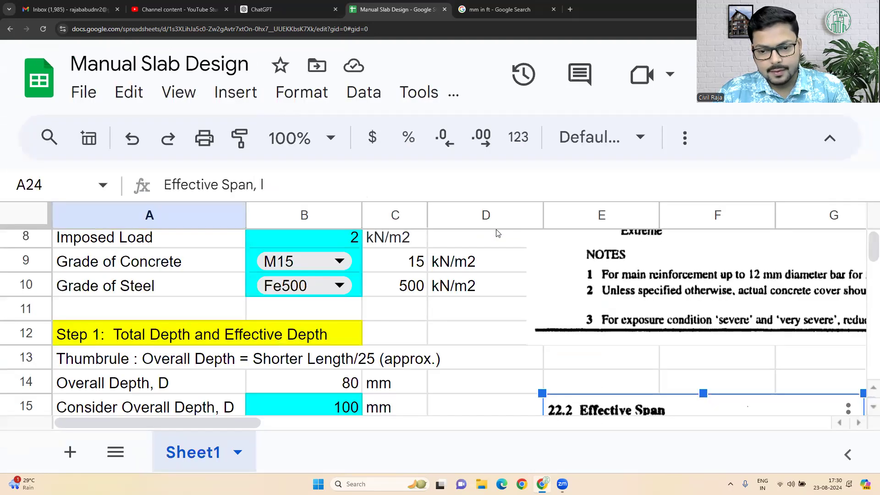
scroll(491, 227, up, 2)
scroll(504, 241, down, 3)
click(481, 277)
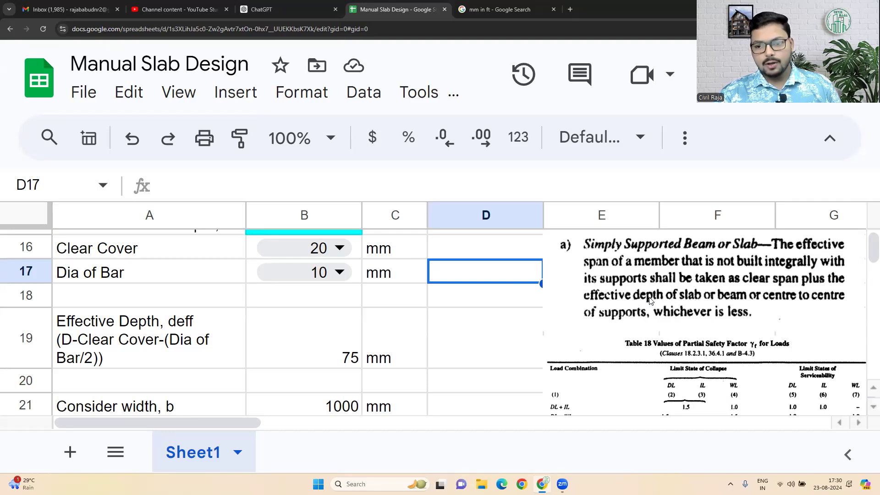
Zoom back to normal size and scroll up to the One Way Slab Design title
scroll(504, 306, down, 2)
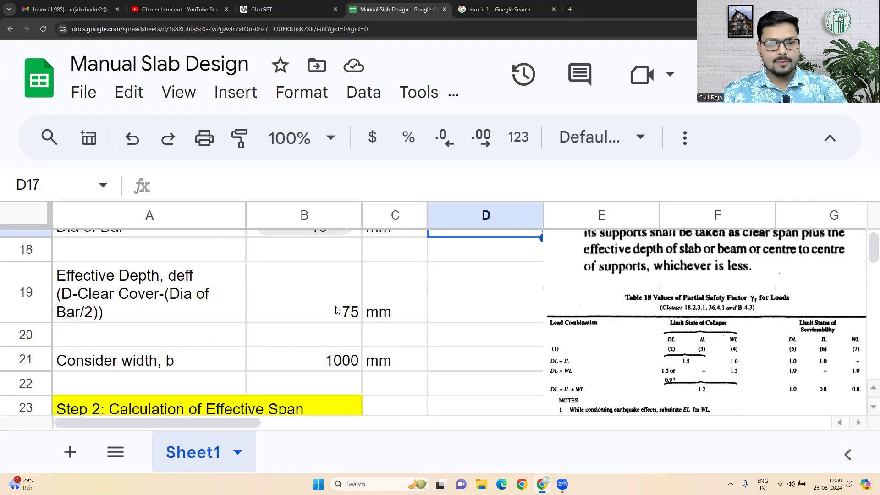
key(ctrl+minus)
key(ctrl+minus)
key(ctrl+minus)
key(ctrl+minus)
key(ctrl+minus)
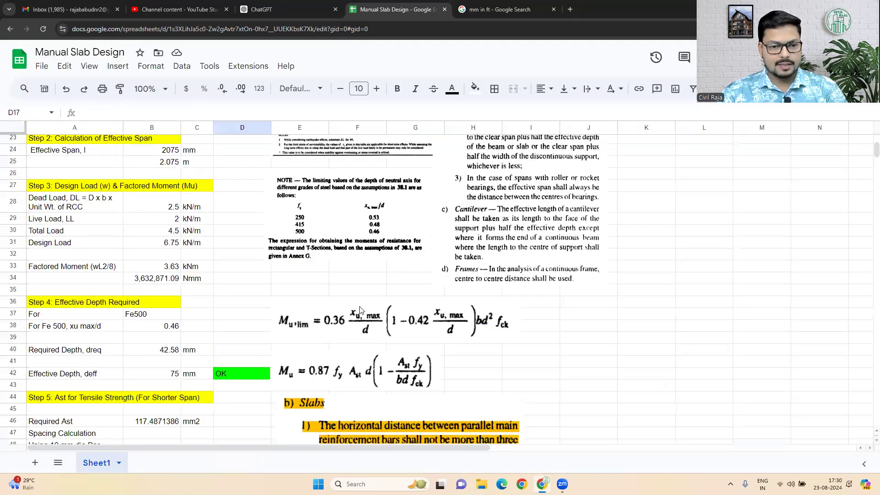
scroll(360, 310, up, 10)
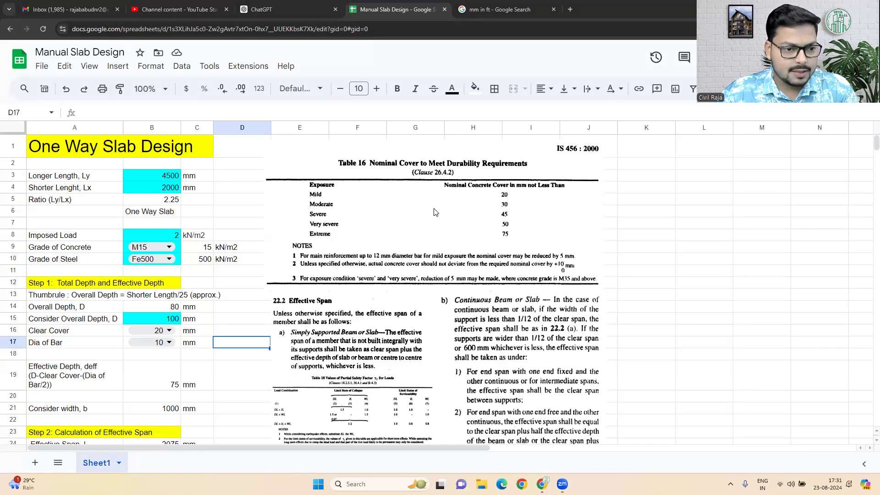
Sketch the slab outline beside the sheet with left and right support rectangles
drag(687, 217, 811, 318)
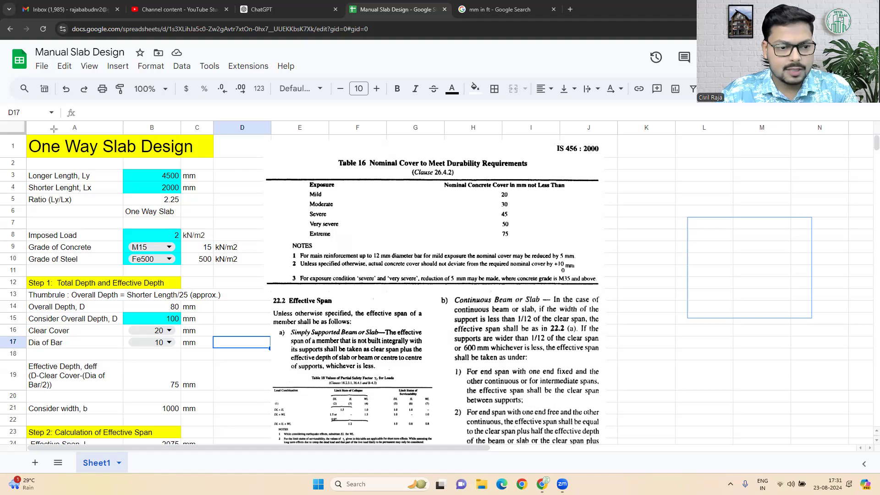
drag(686, 215, 811, 206)
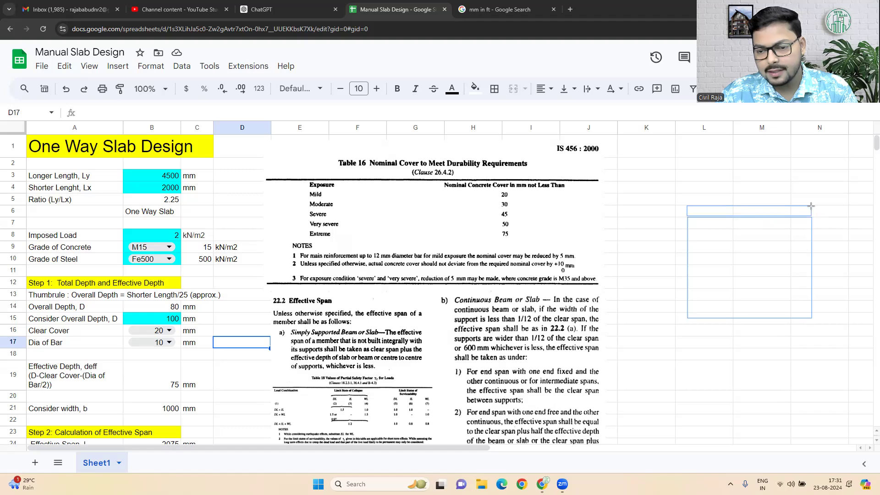
drag(689, 317, 813, 328)
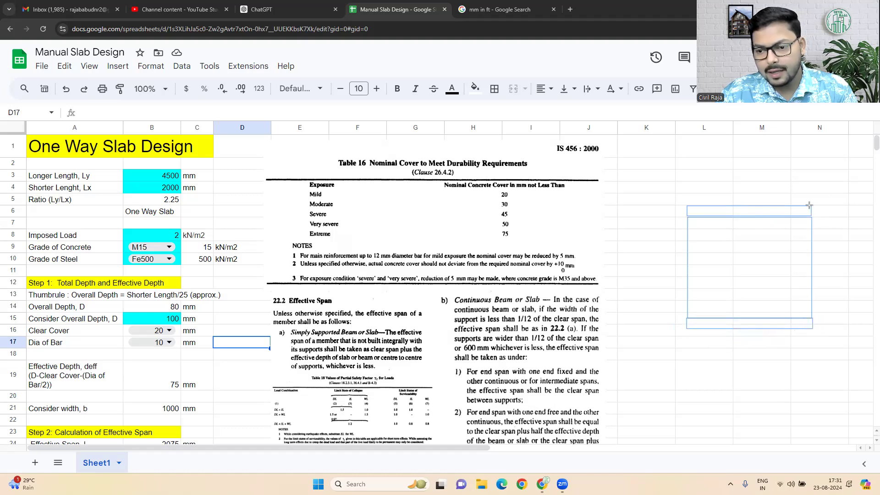
drag(809, 205, 823, 327)
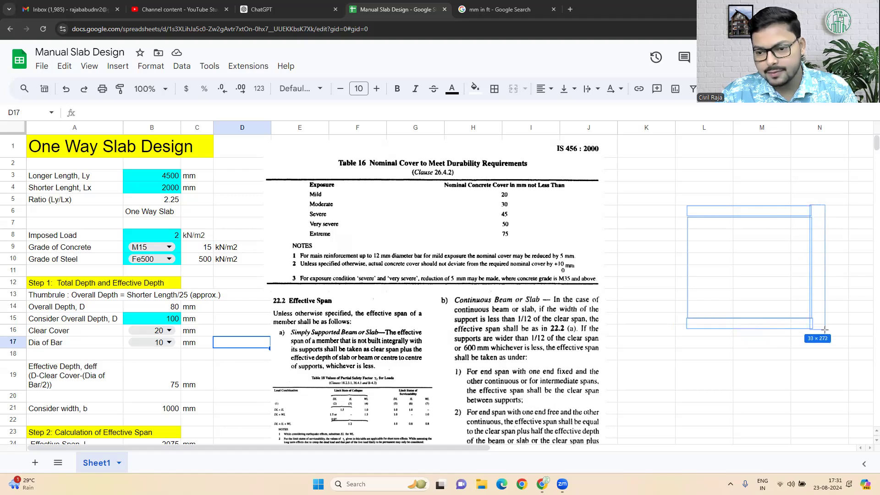
drag(685, 206, 672, 329)
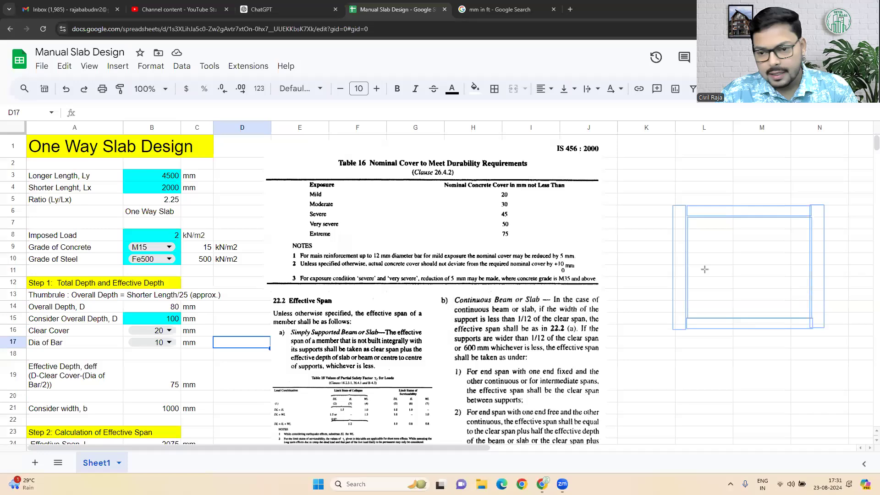
Mark clear span and depth with blue arrows, and the effective span with red lines
drag(686, 237, 809, 237)
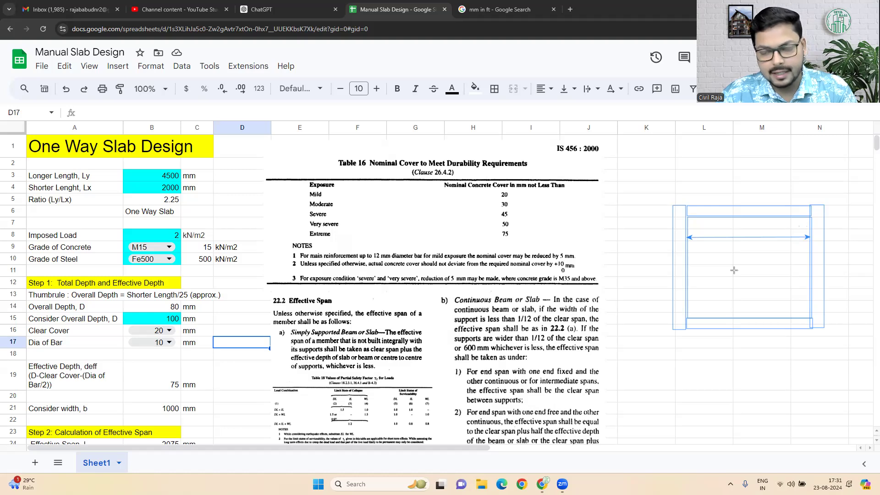
drag(713, 221, 711, 318)
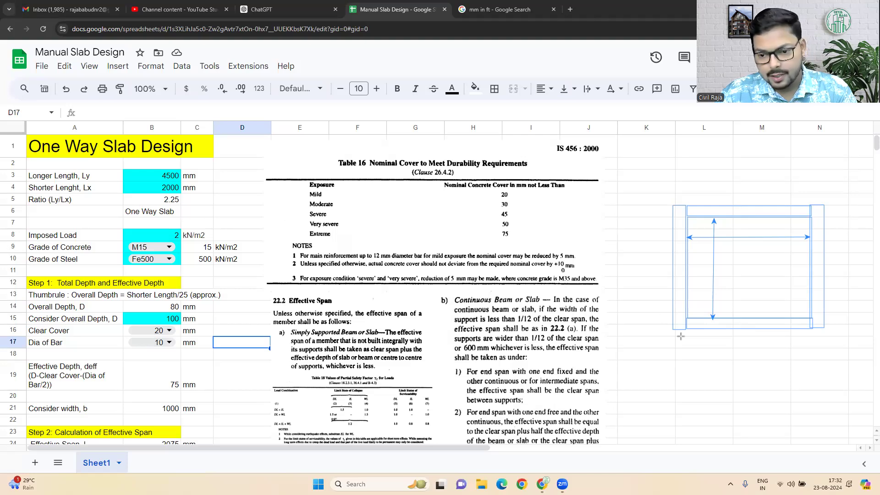
drag(681, 334, 817, 335)
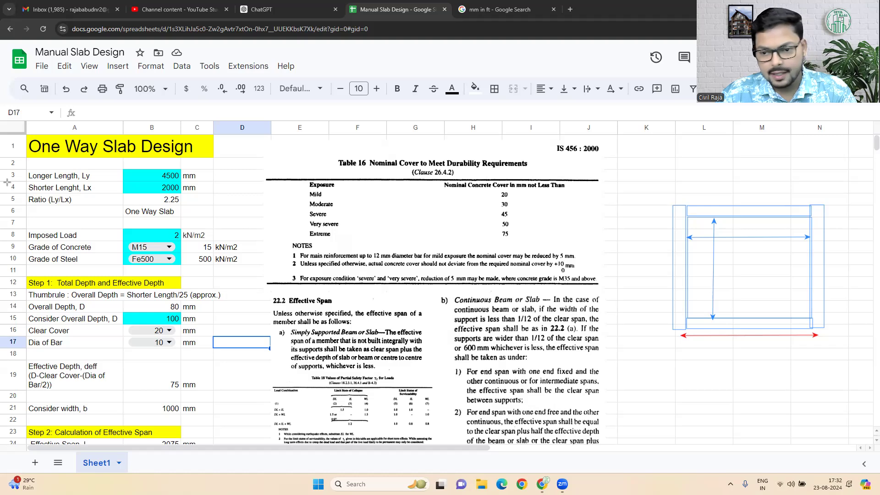
drag(677, 192, 679, 346)
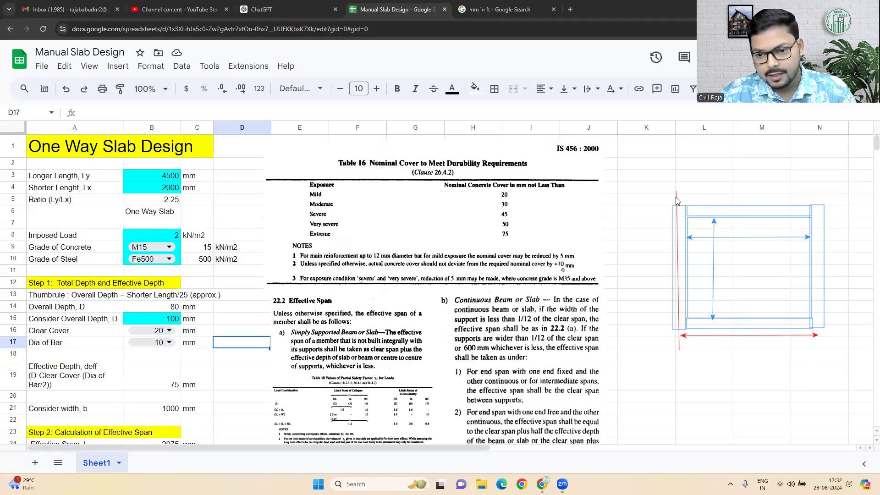
drag(814, 192, 818, 349)
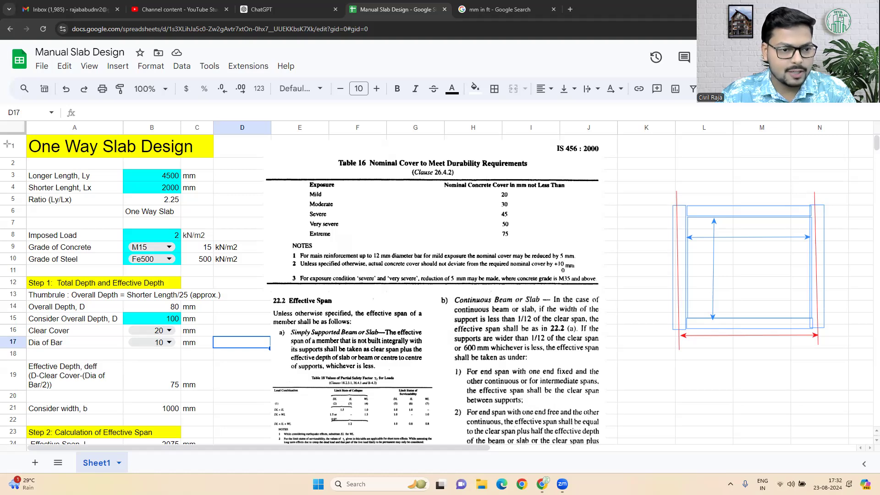
Write a note with 2000+75=2075, 2000+225=2225 and 125+2000+125=2250
click(669, 366)
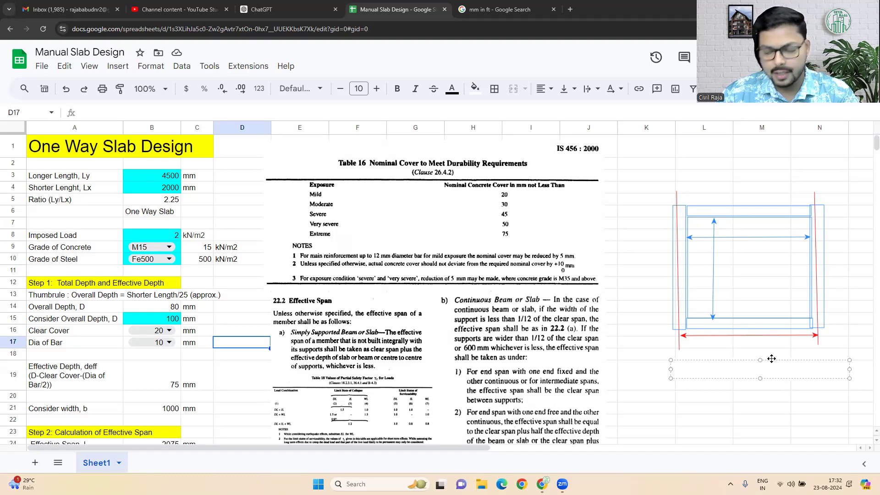
text(2000+75)
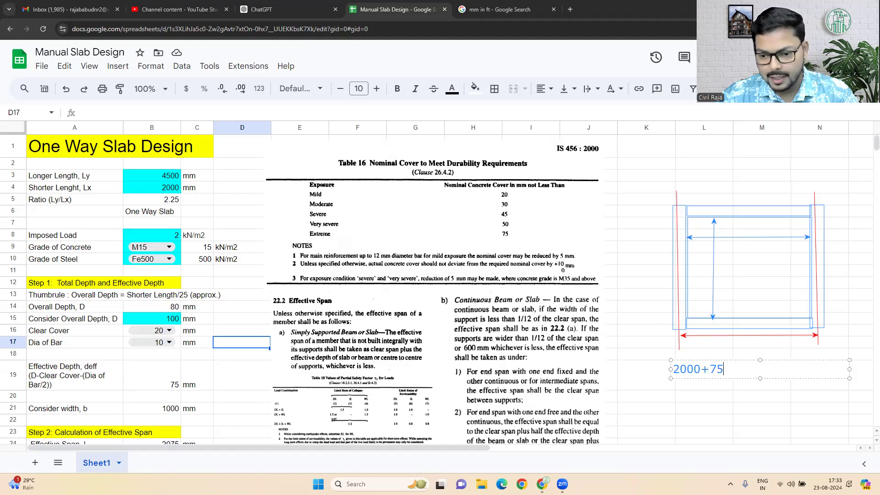
text(=2075)
key(Return)
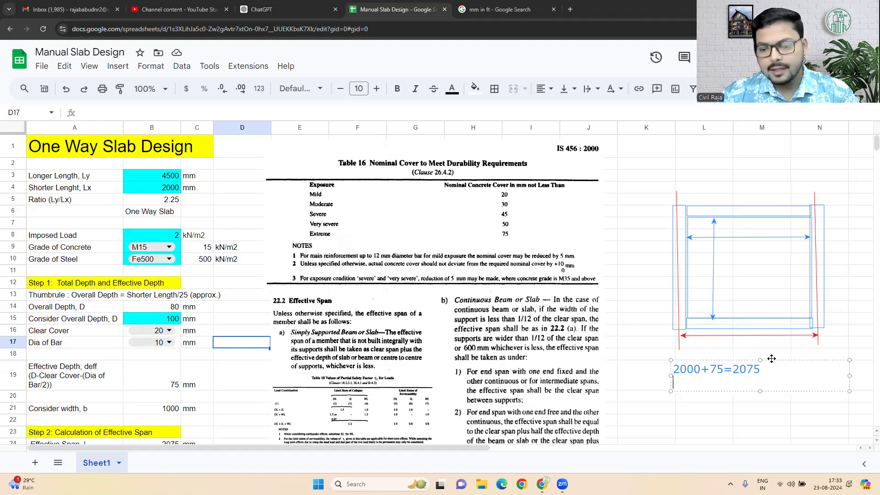
text(2000)
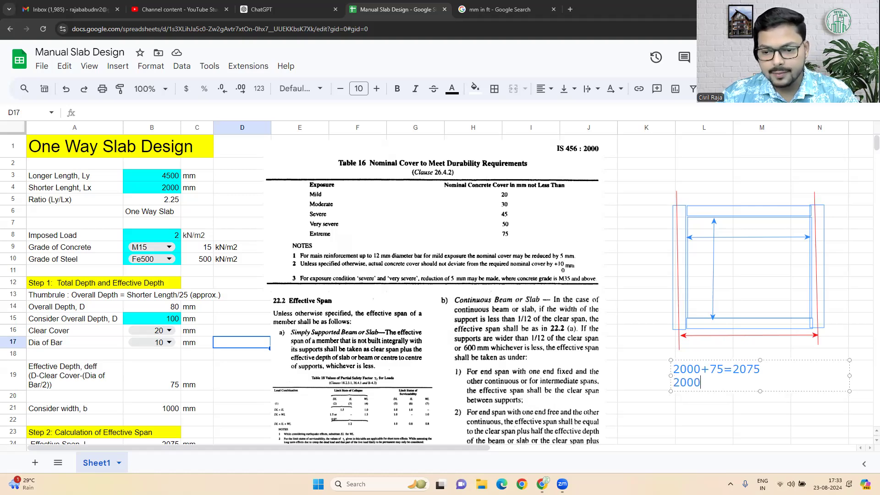
text(+)
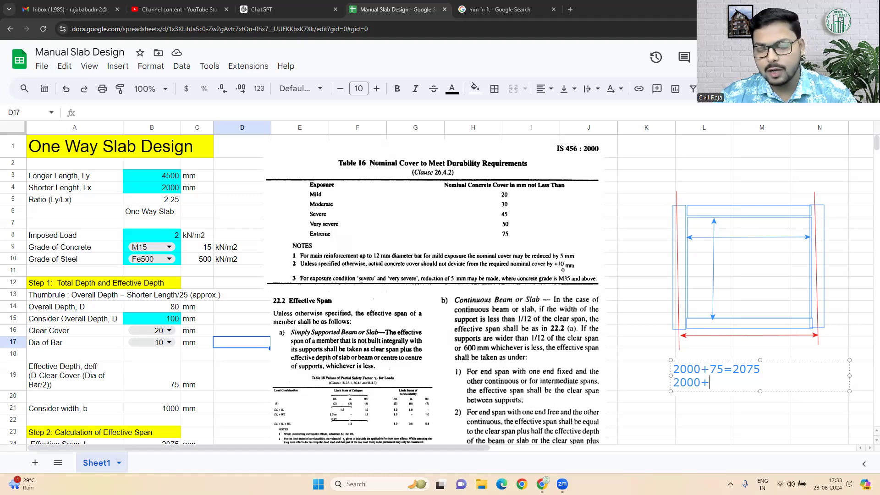
text(125)
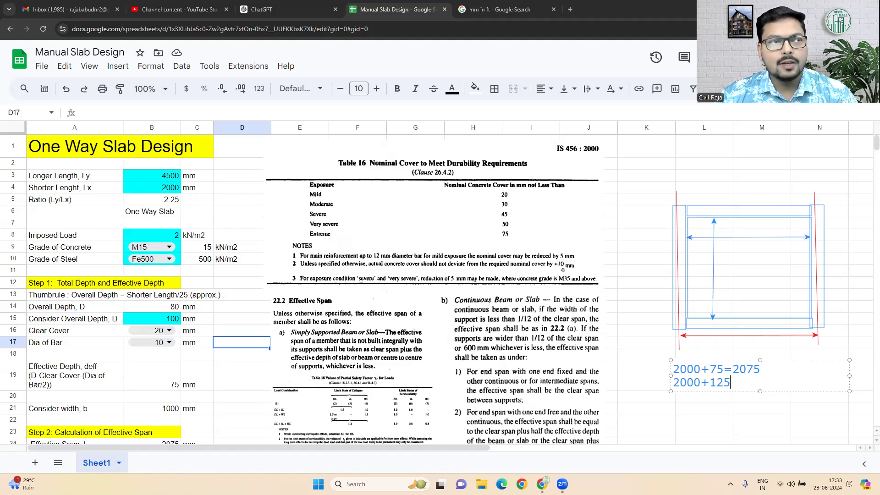
key(BackSpace)
key(BackSpace)
key(BackSpace)
text(225)
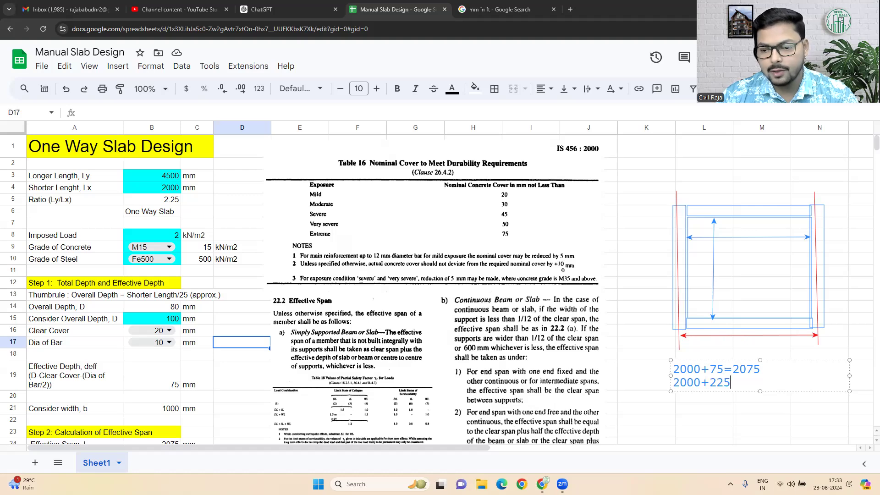
text(=)
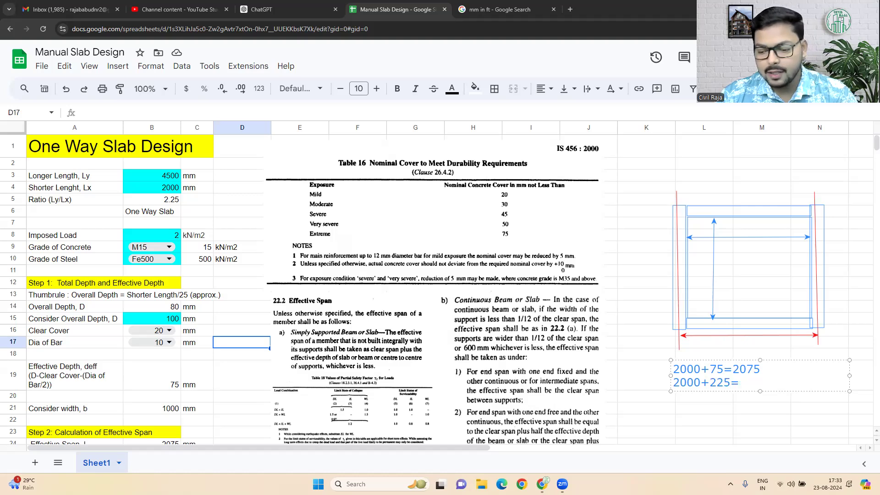
text(2225)
key(Return)
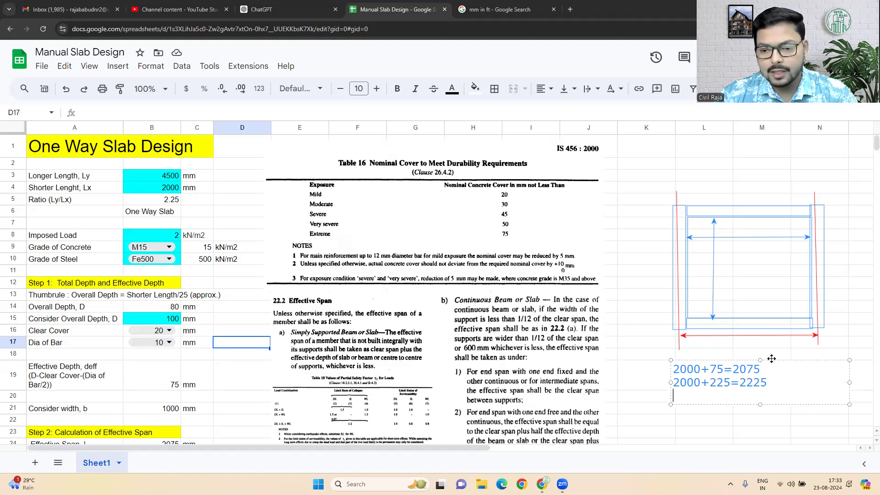
text(125+2000+)
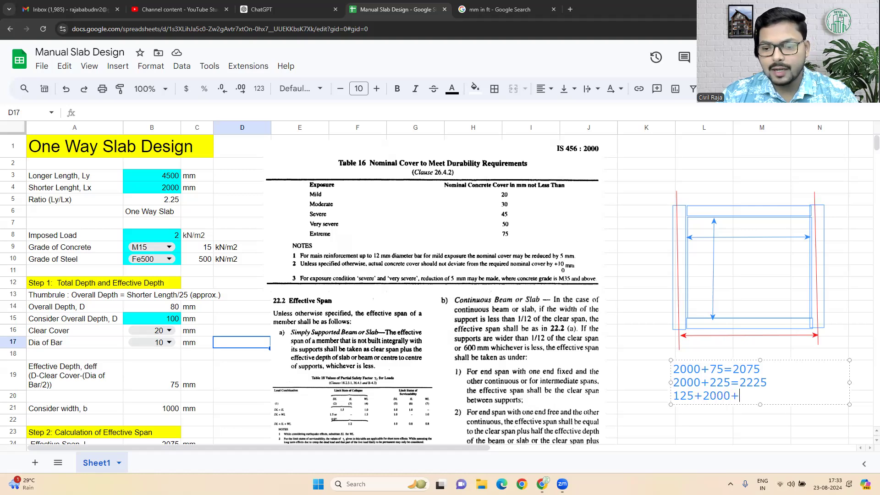
text(125=)
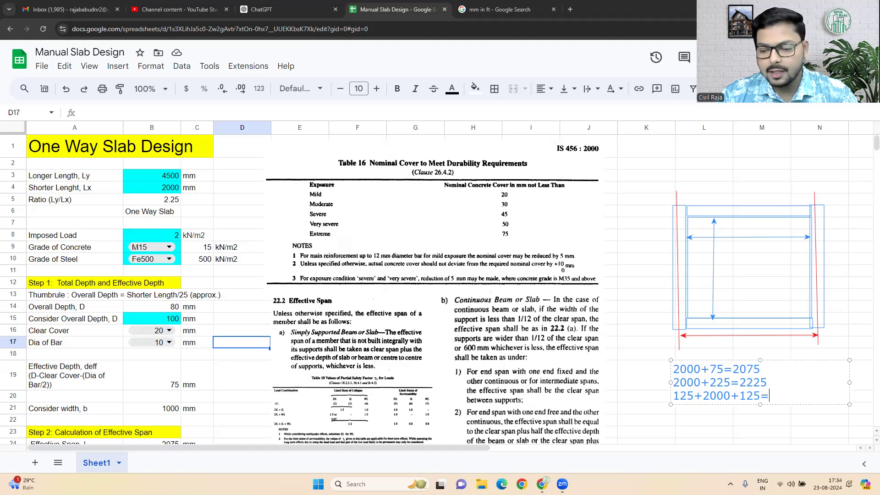
text(2250)
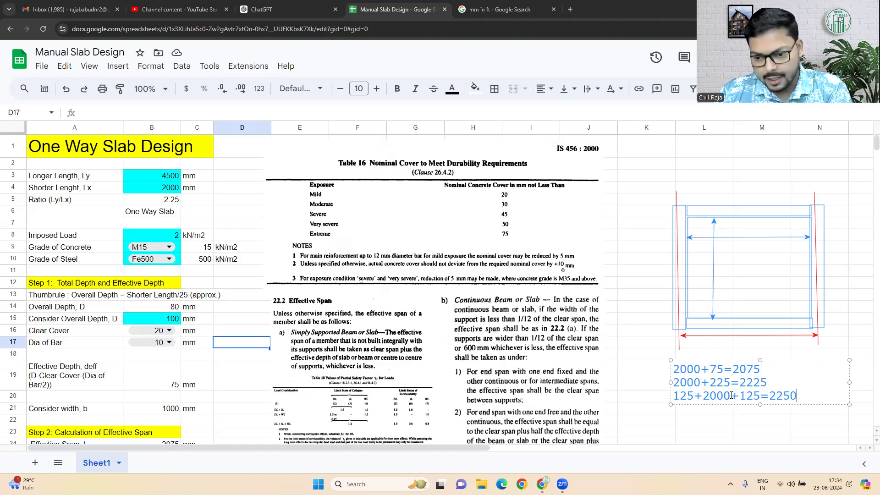
Underline the 2075 result, then erase all the sketch annotations
drag(765, 369, 733, 370)
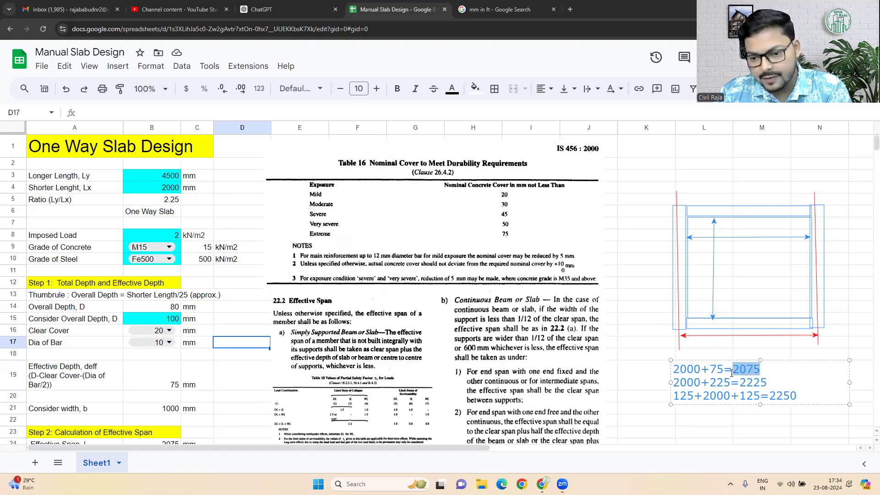
click(650, 398)
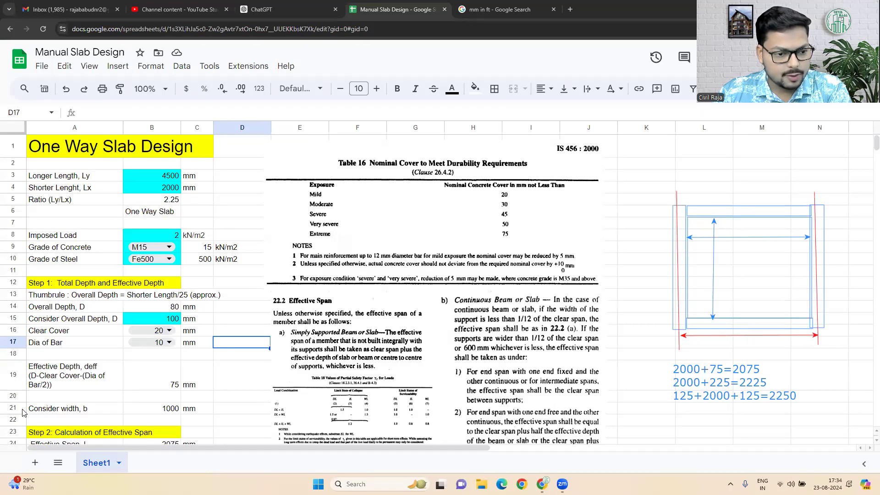
key(Escape)
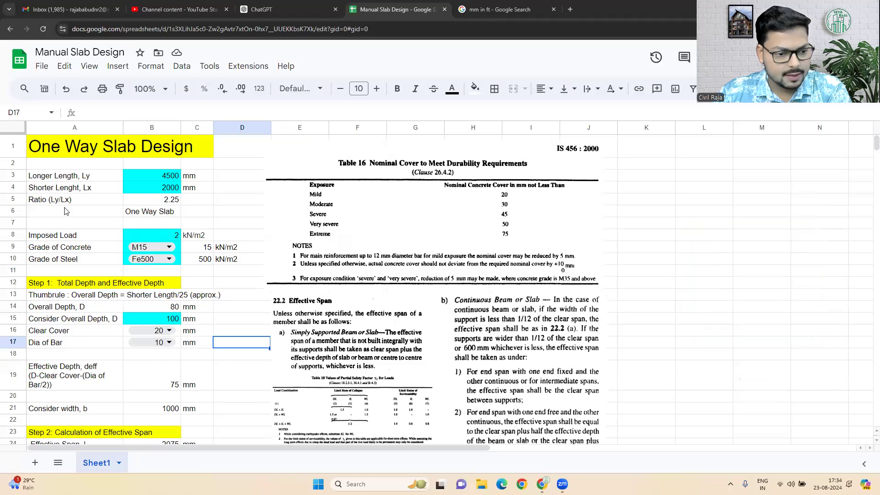
scroll(264, 280, down, 1)
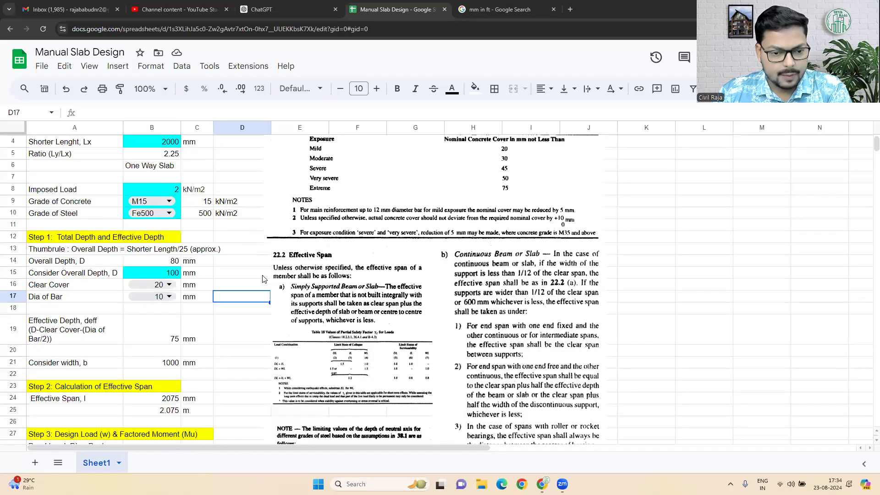
scroll(136, 293, down, 1)
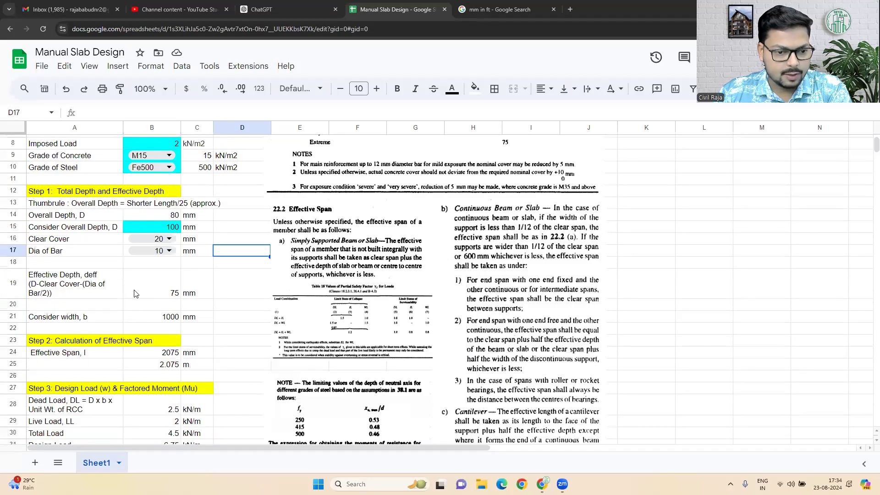
click(166, 353)
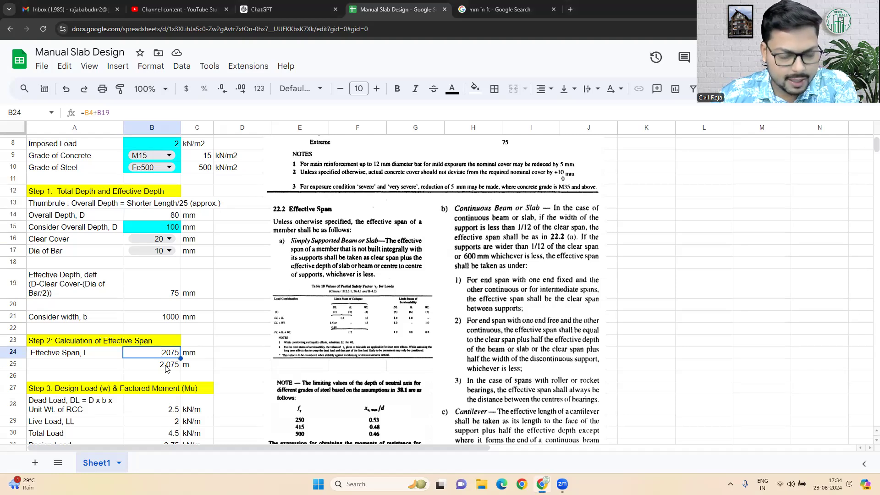
click(165, 367)
click(223, 366)
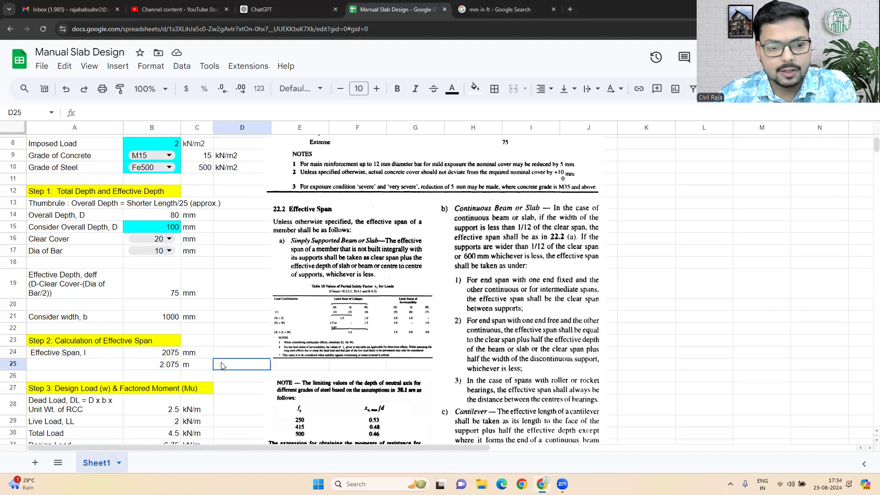
click(155, 356)
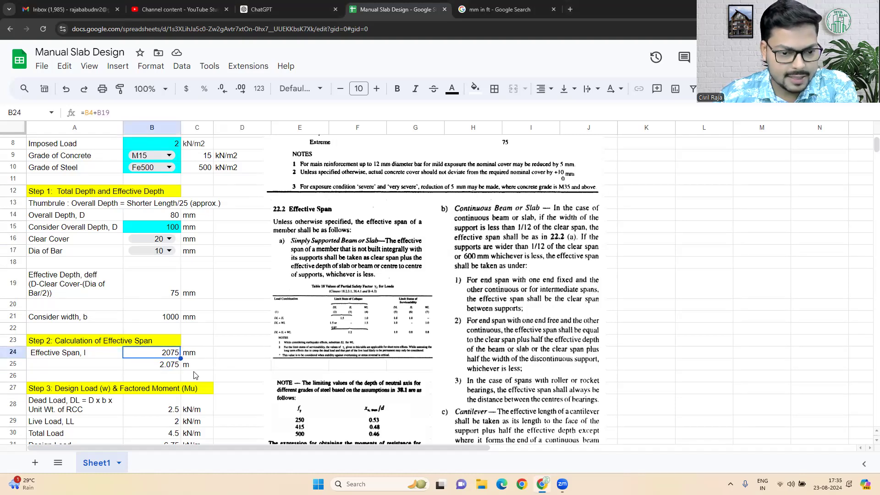
click(176, 376)
scroll(243, 341, down, 2)
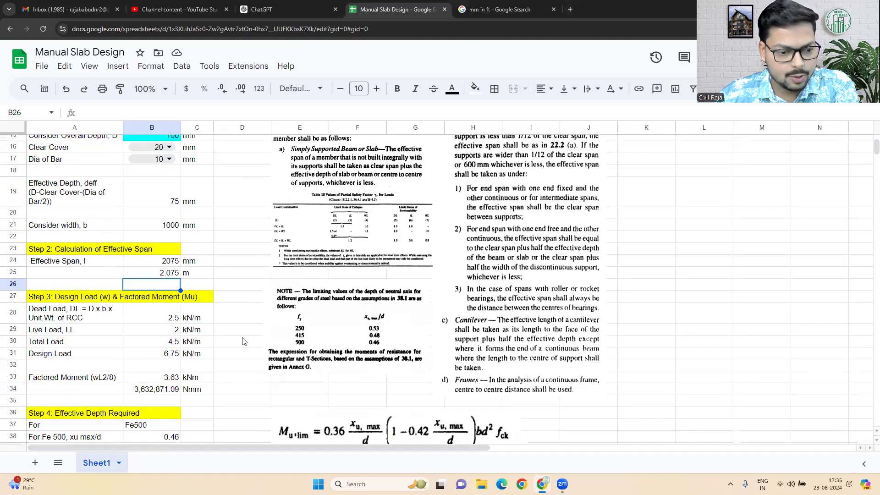
click(241, 354)
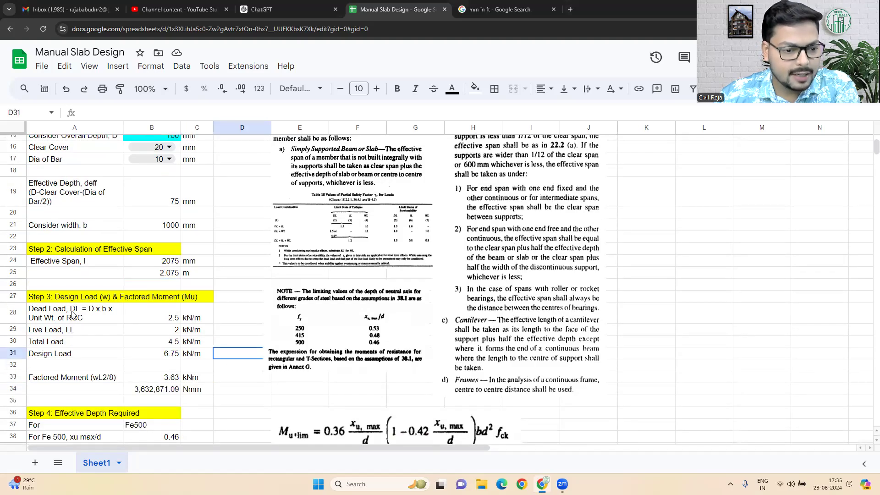
click(162, 318)
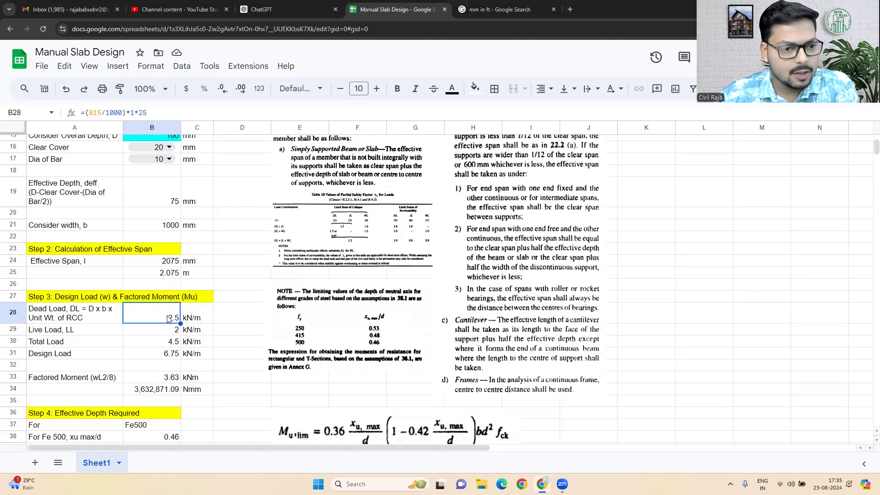
click(236, 335)
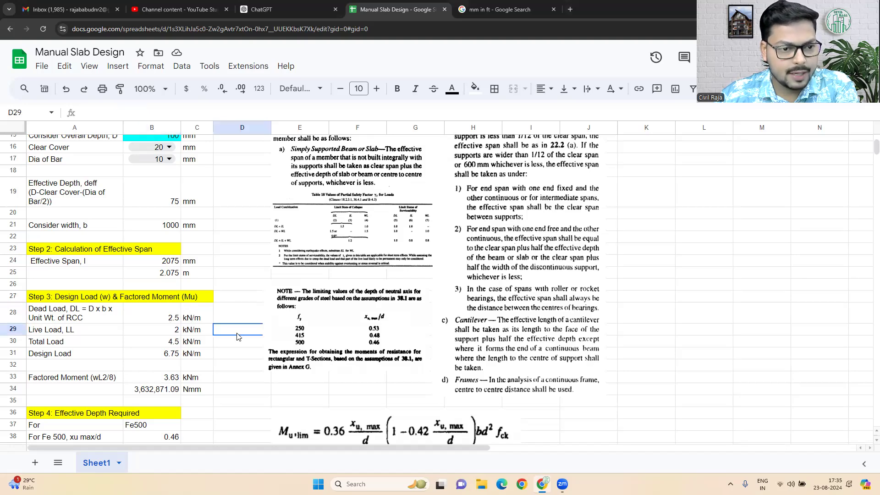
scroll(114, 309, up, 1)
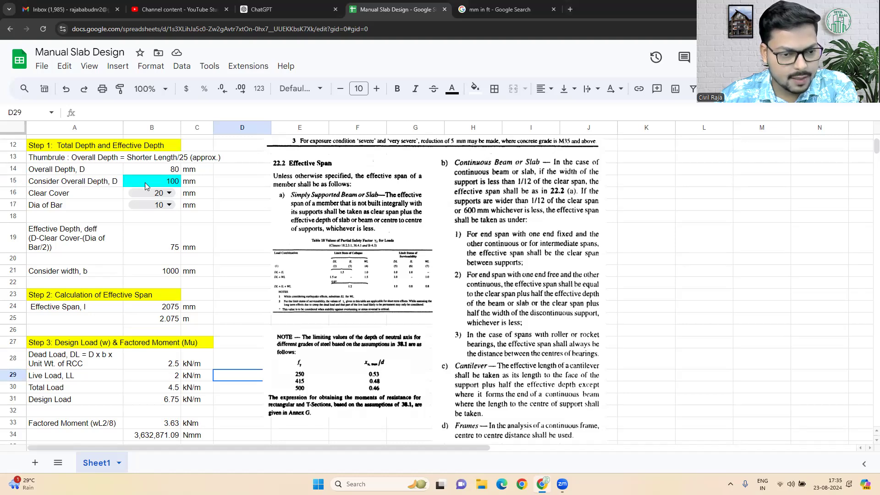
click(172, 366)
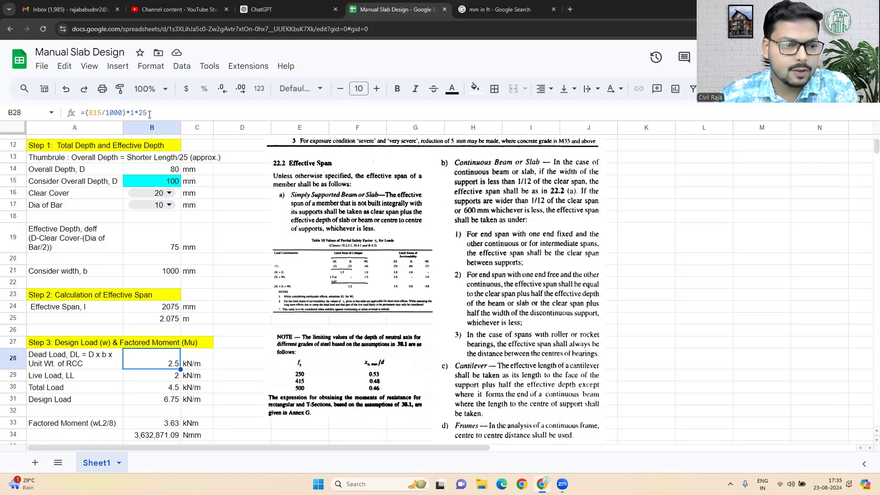
click(237, 335)
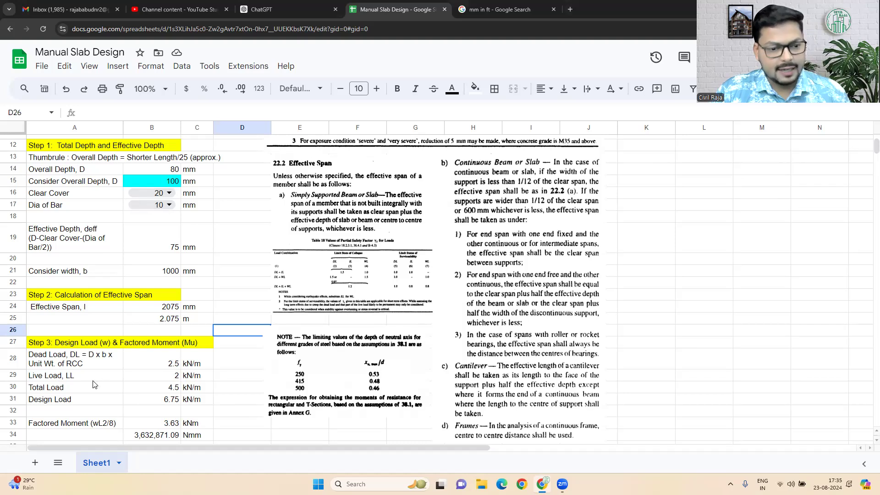
scroll(211, 316, up, 2)
scroll(211, 315, up, 2)
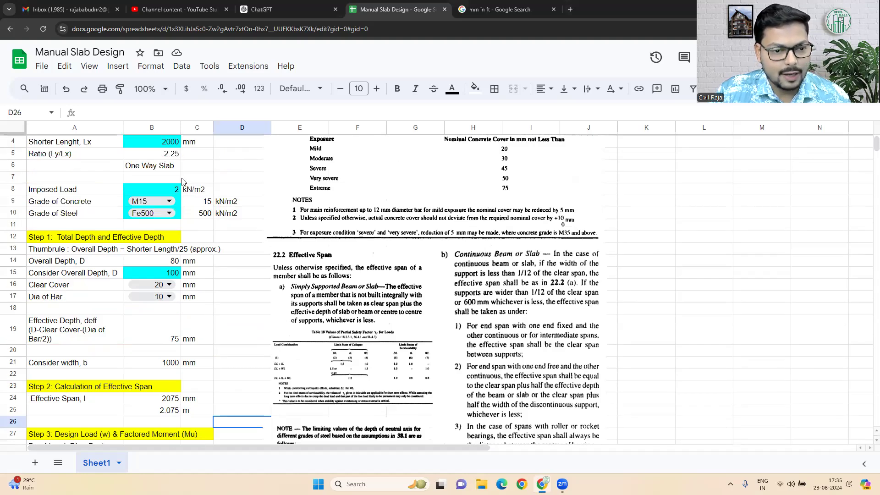
scroll(212, 241, down, 5)
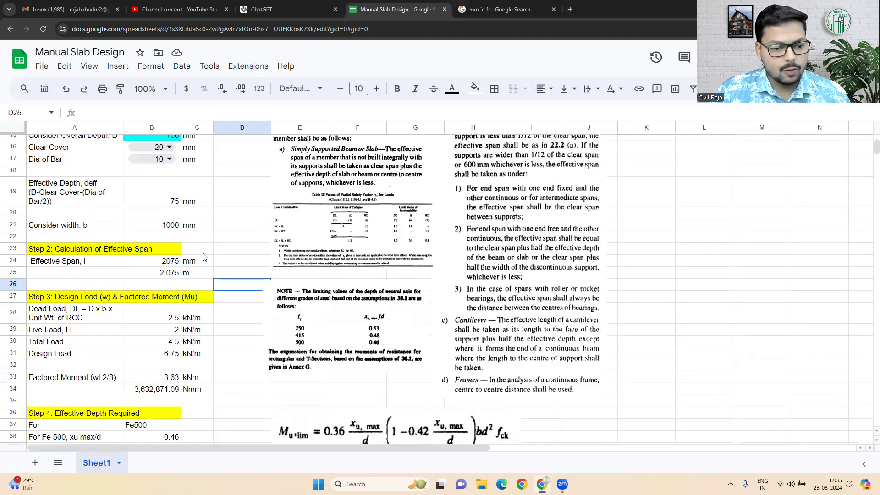
scroll(206, 257, down, 4)
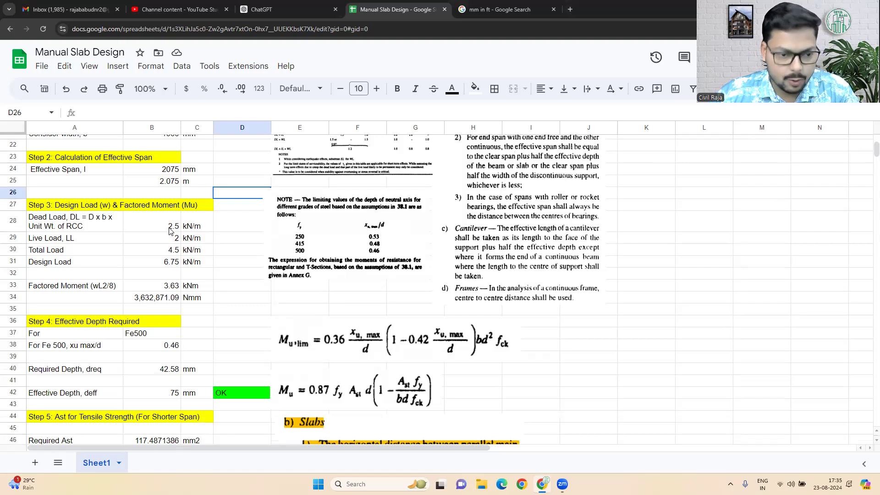
click(169, 230)
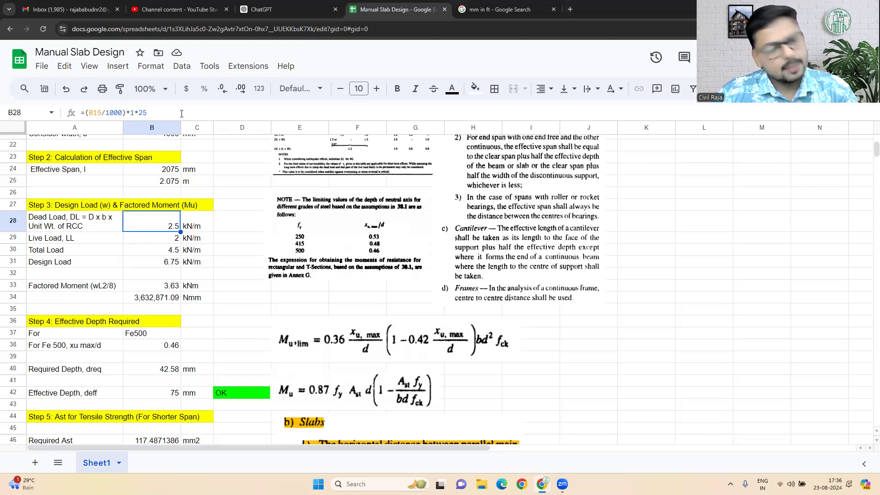
Wrap the B28 dead load formula in parentheses and add +1, giving 3.5 kN/m
click(169, 115)
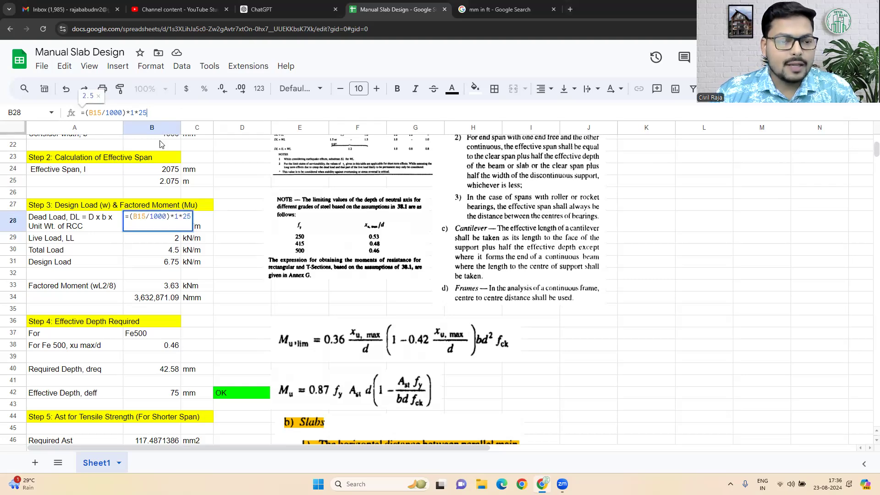
key(Escape)
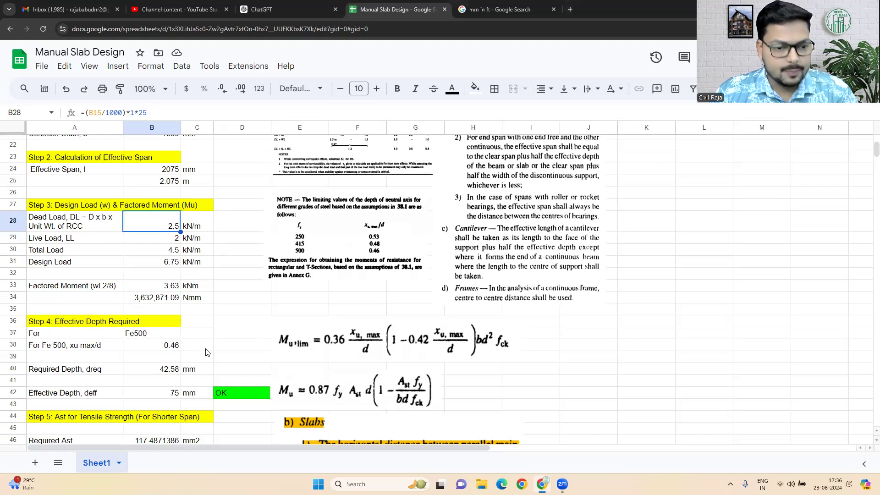
click(206, 347)
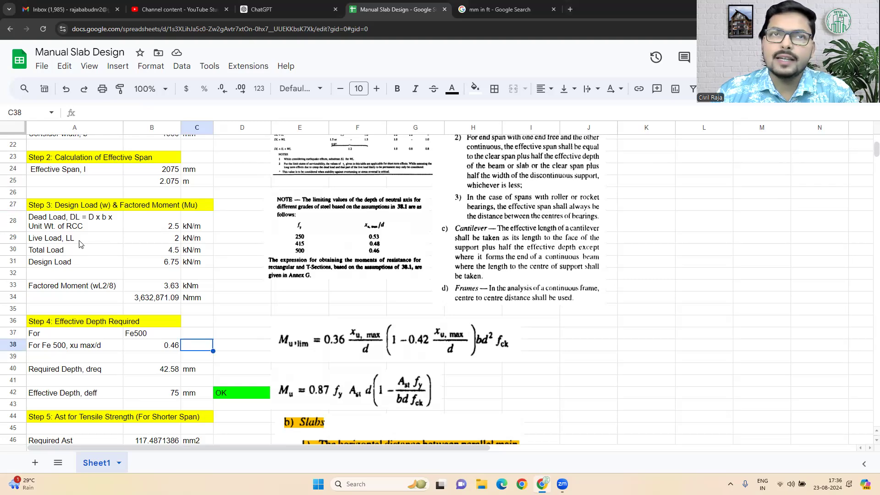
click(159, 231)
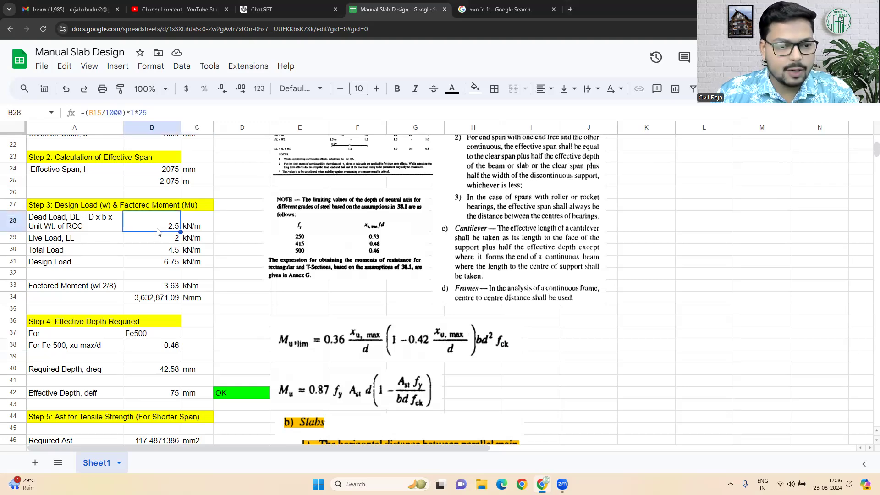
click(161, 113)
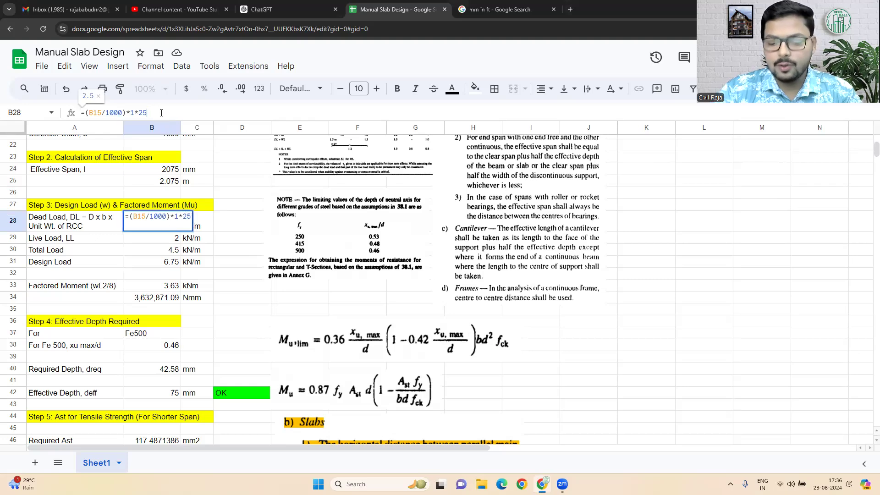
text())
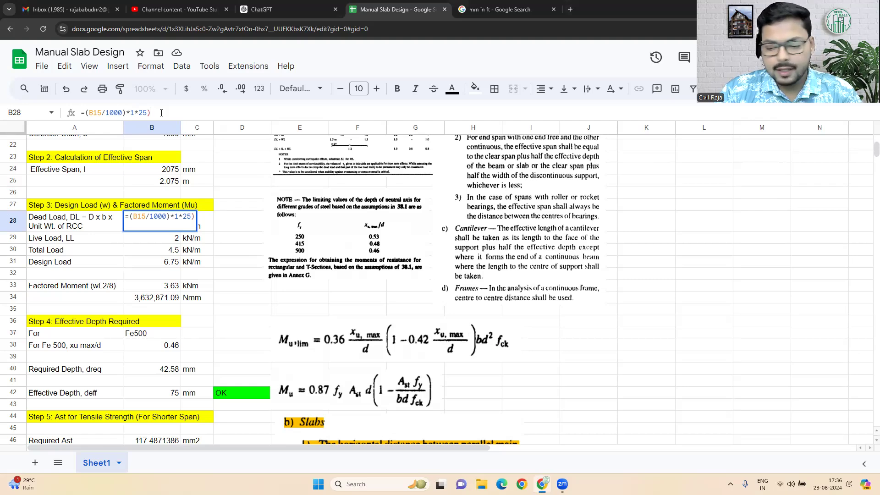
text(+1)
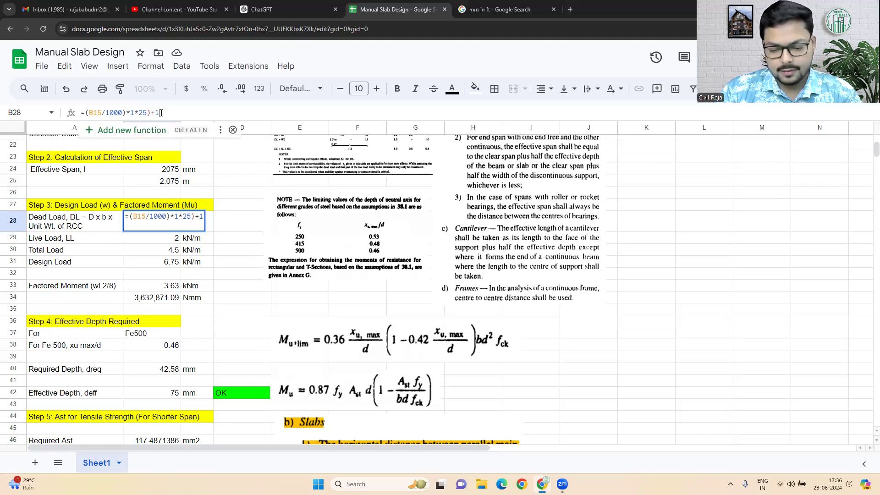
key(Home)
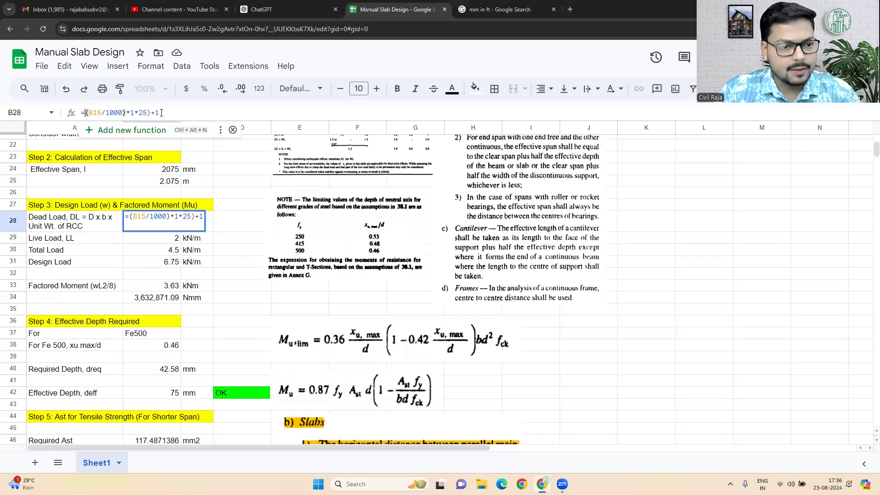
text(()
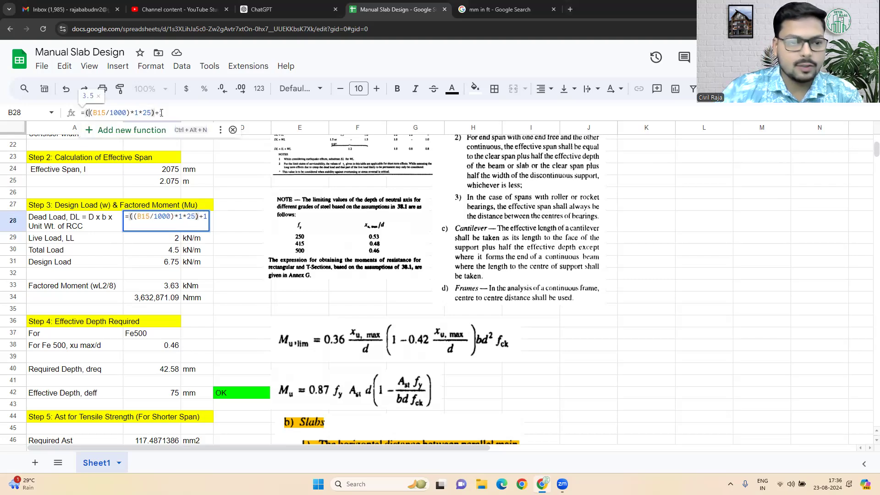
key(Return)
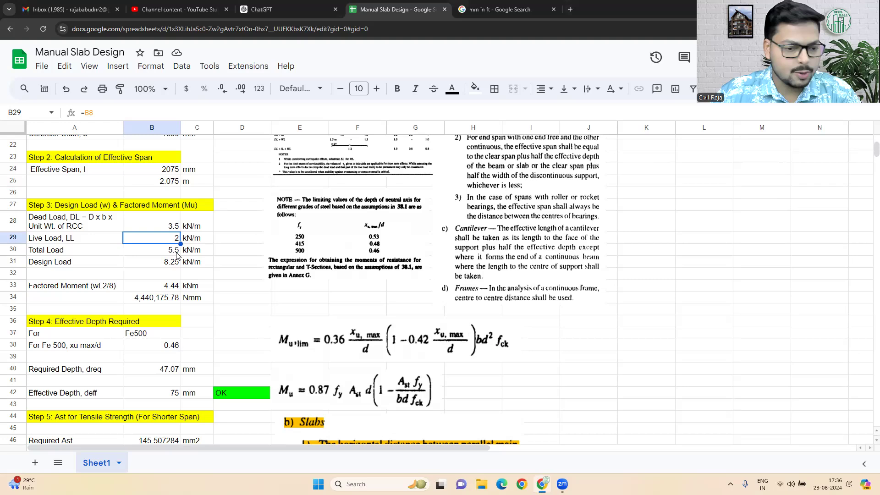
click(164, 265)
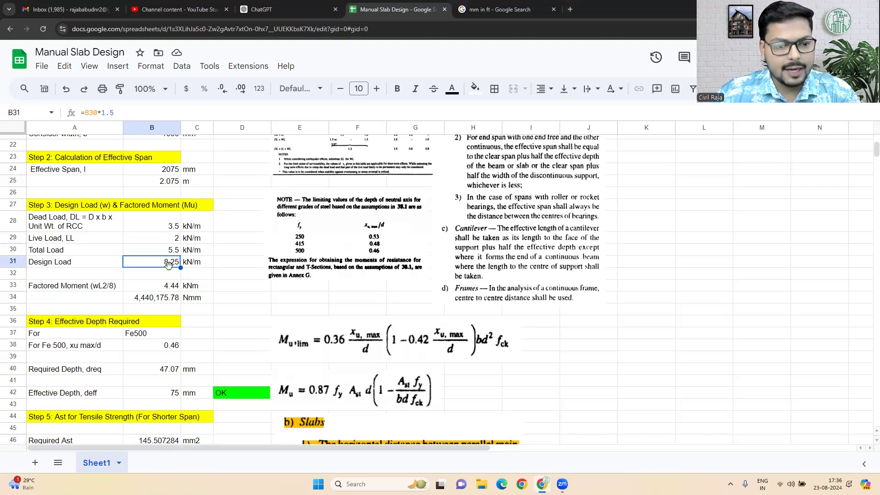
click(224, 275)
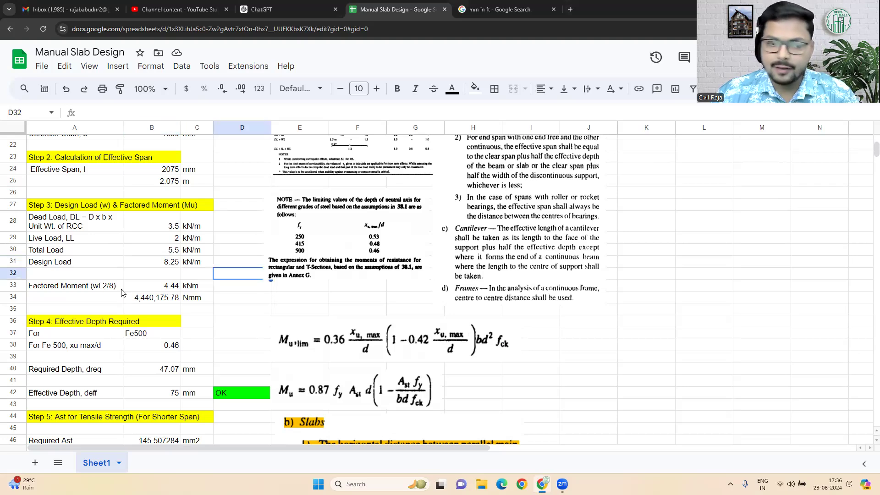
click(162, 288)
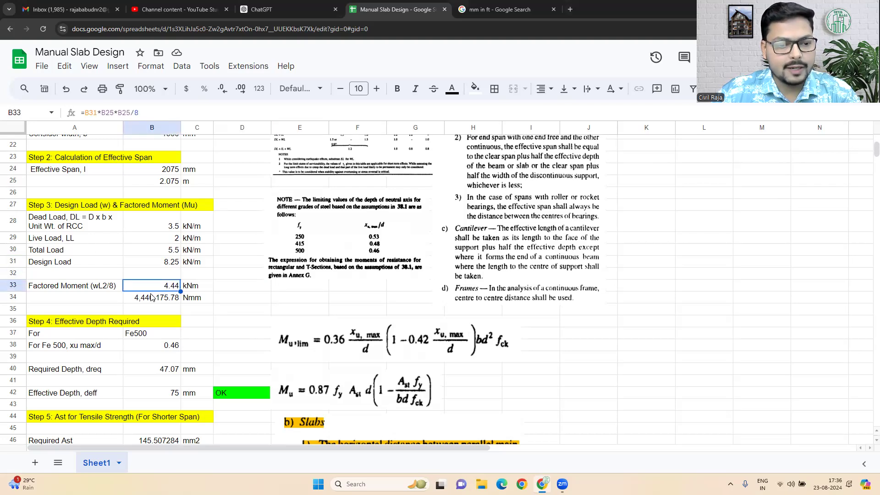
click(218, 301)
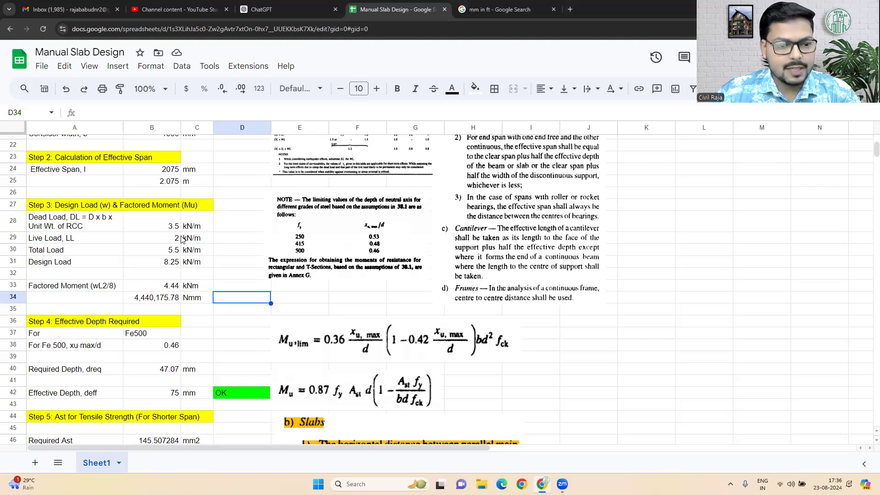
click(169, 228)
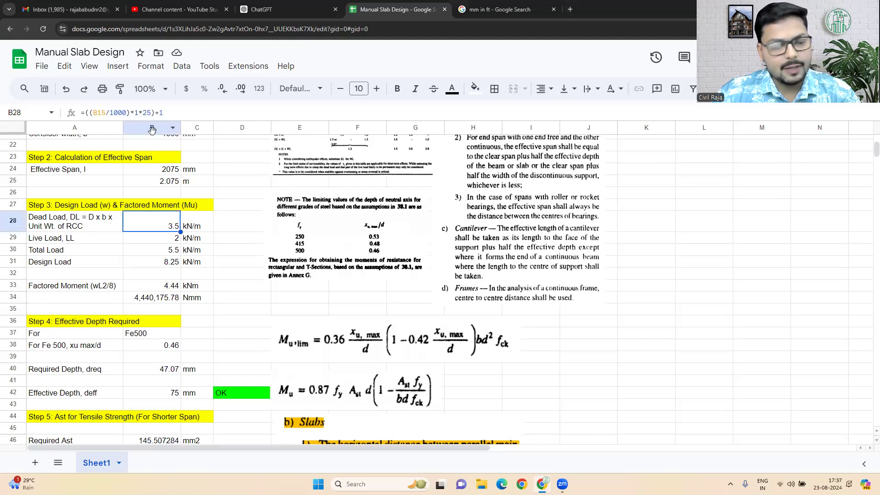
click(233, 301)
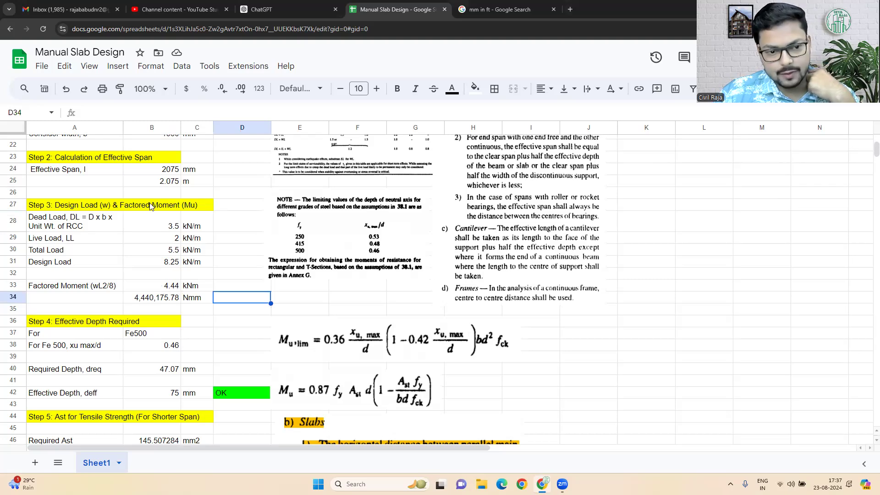
click(161, 232)
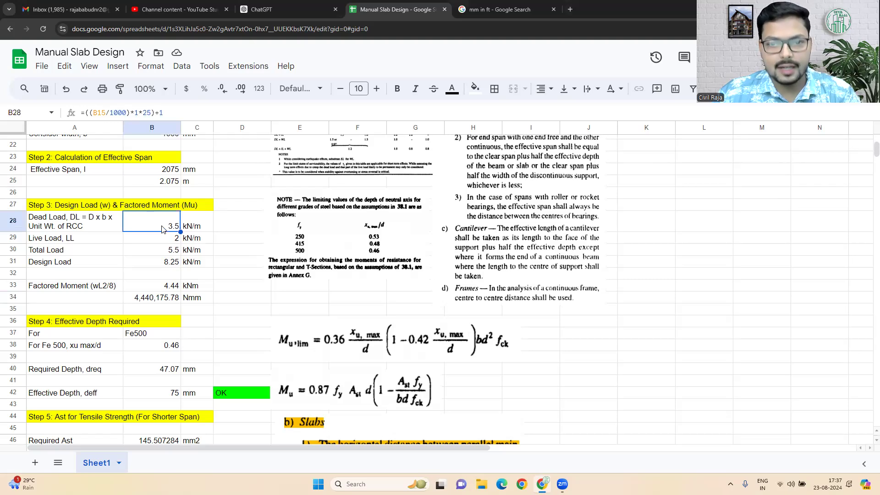
Give the 3.5 kN/m dead load cell B28 a pale blue fill
click(475, 88)
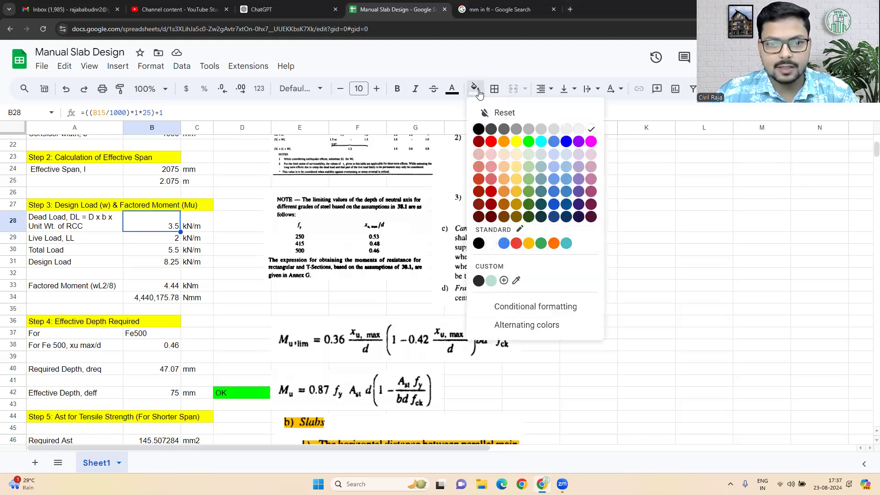
click(540, 154)
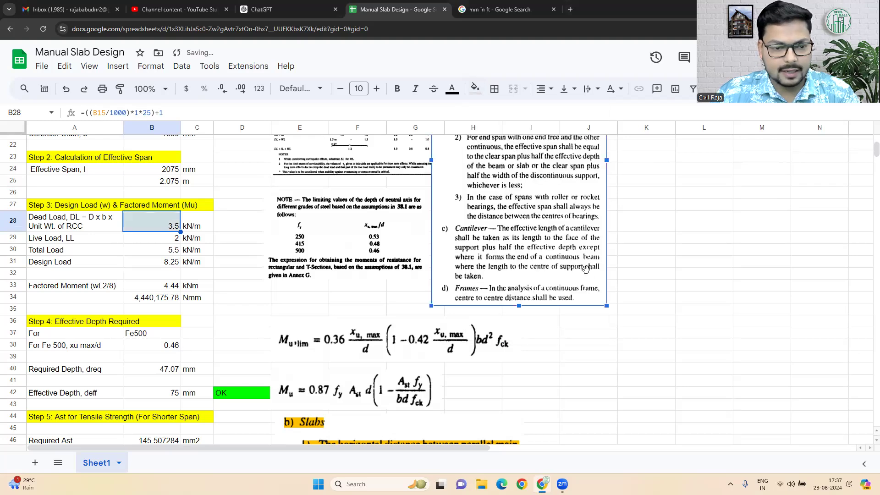
click(236, 275)
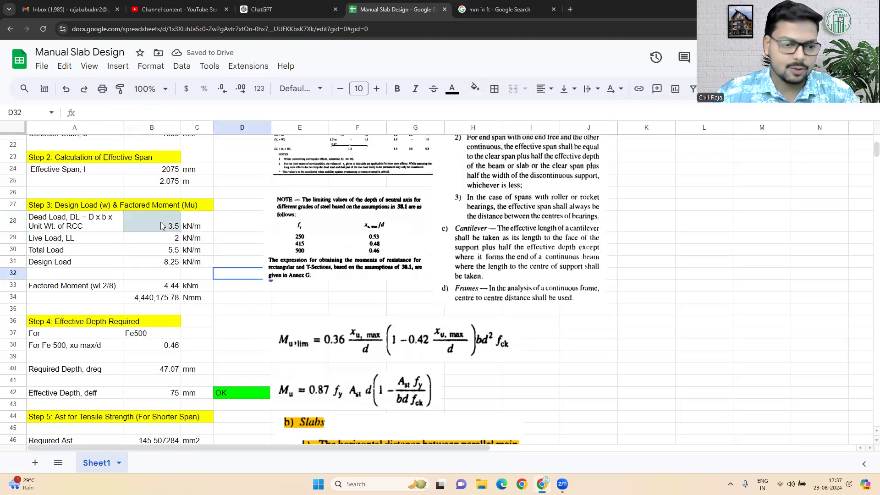
scroll(219, 256, up, 3)
scroll(219, 256, up, 3)
scroll(219, 257, down, 3)
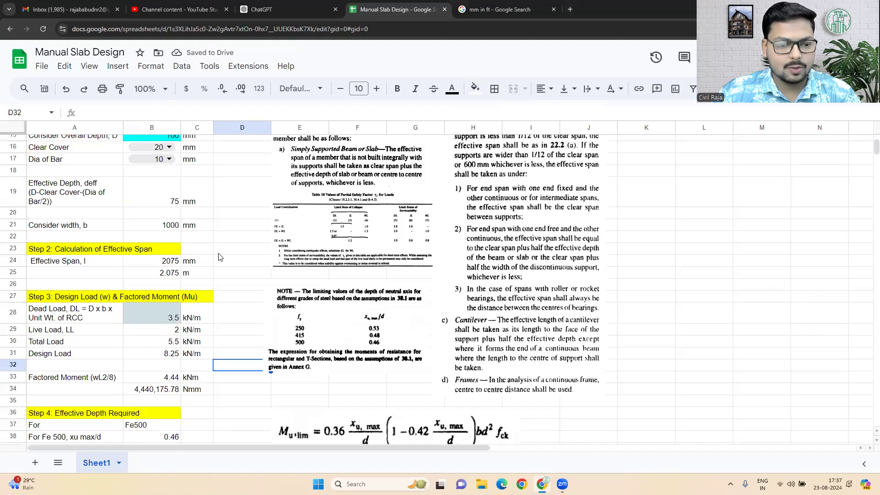
scroll(172, 233, down, 3)
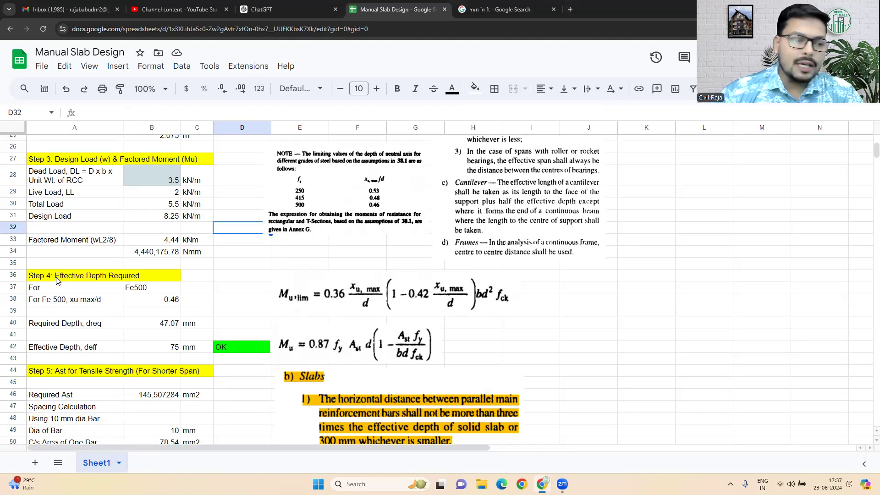
click(46, 301)
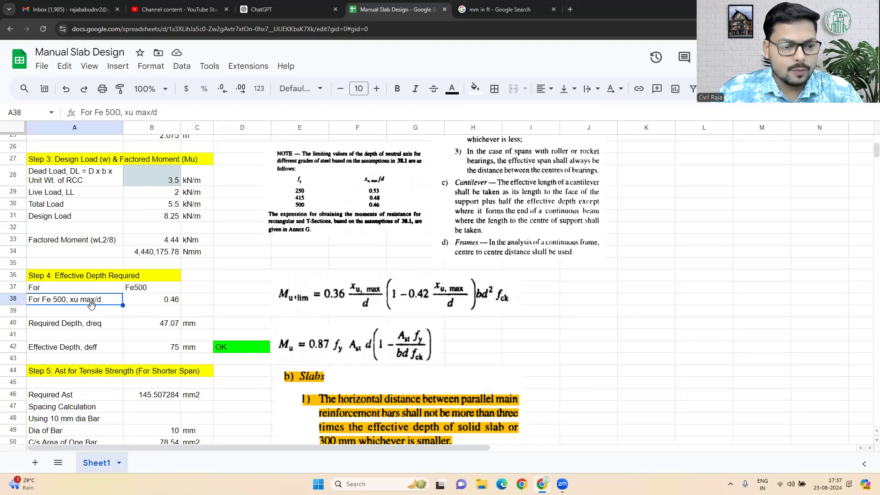
click(159, 304)
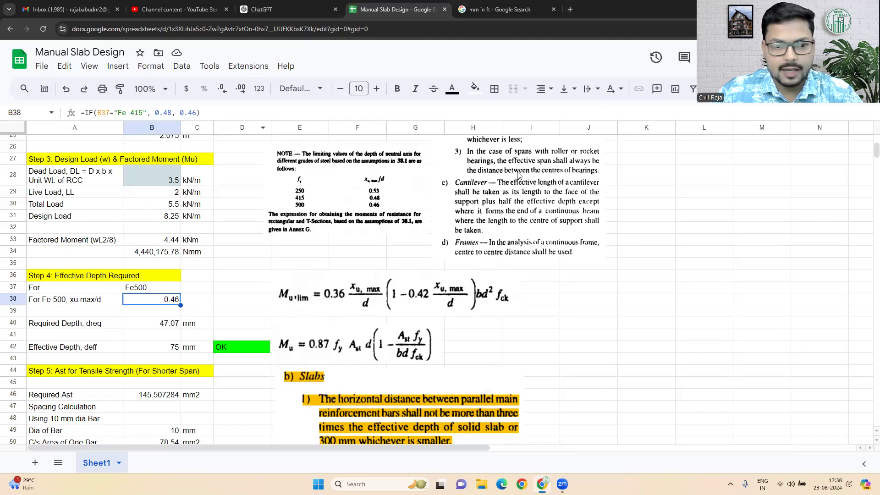
click(704, 323)
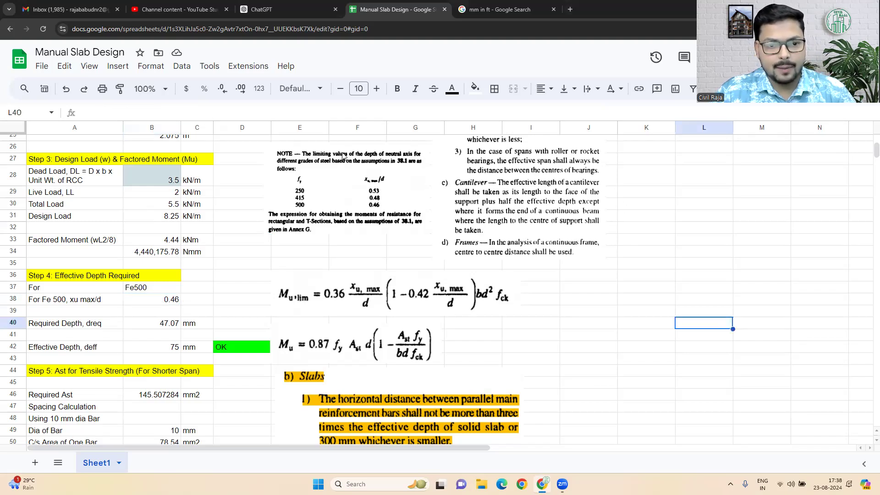
Zoom the page out two levels and scroll through the sheet
scroll(350, 174, up, 1)
scroll(348, 211, up, 1)
ctrl+scroll(347, 211, up, 2)
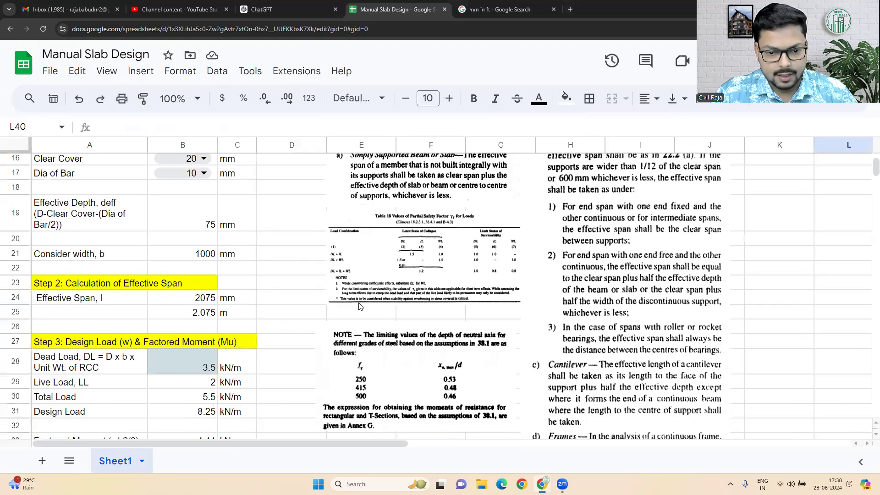
scroll(400, 255, down, 2)
ctrl+scroll(400, 255, up, 1)
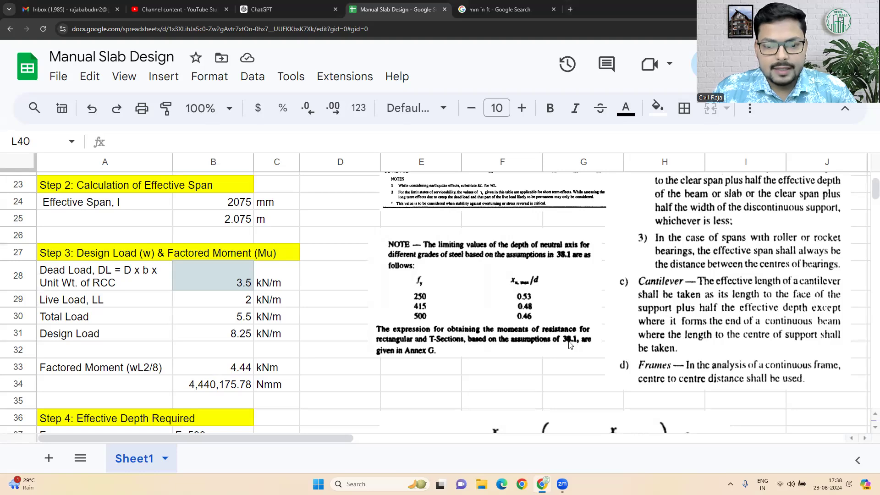
scroll(430, 291, down, 1)
key(ctrl+minus)
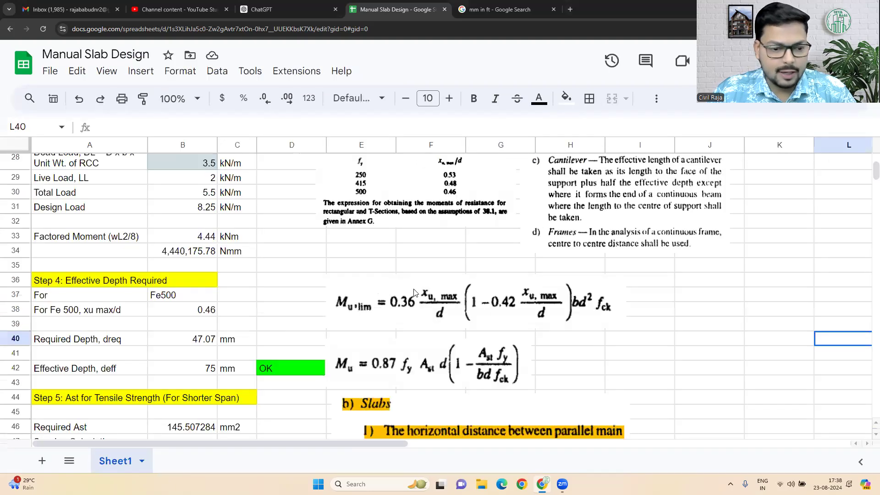
key(ctrl+minus)
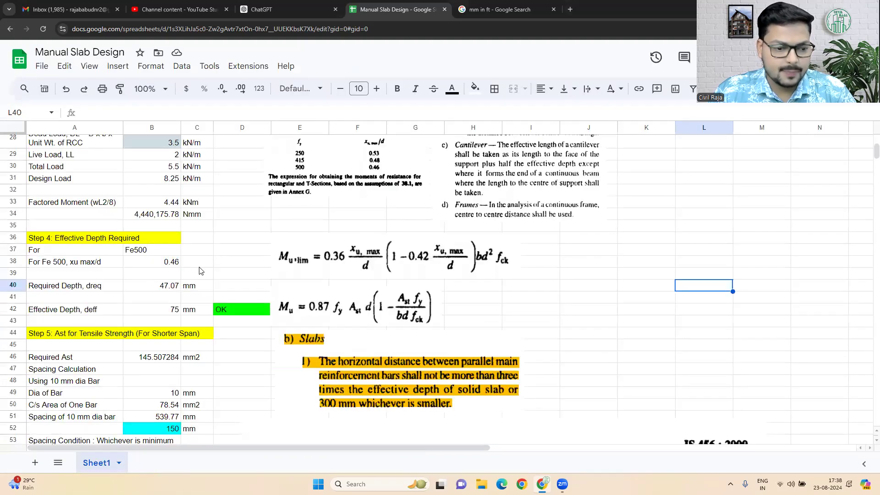
scroll(199, 270, down, 3)
scroll(200, 270, down, 1)
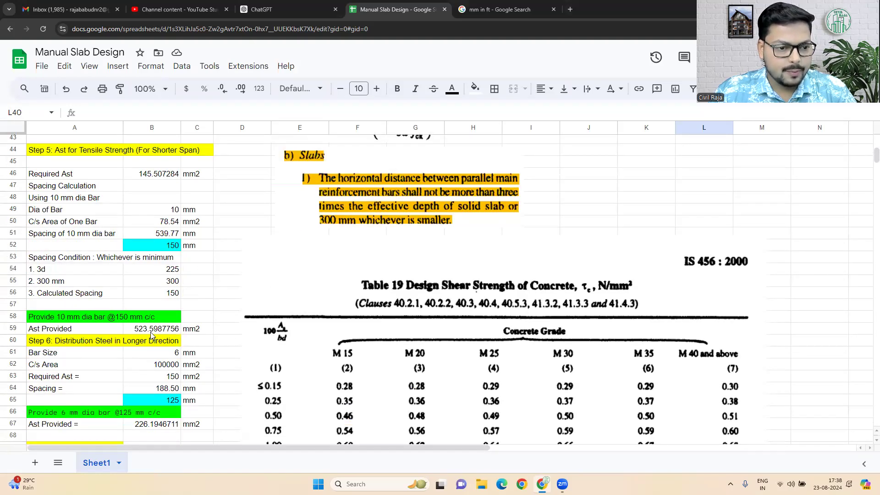
Inspect the xu max/d formula in B38, =IF(B37="Fe 415", 0.48, 0.46)
scroll(151, 335, up, 1)
scroll(131, 273, up, 2)
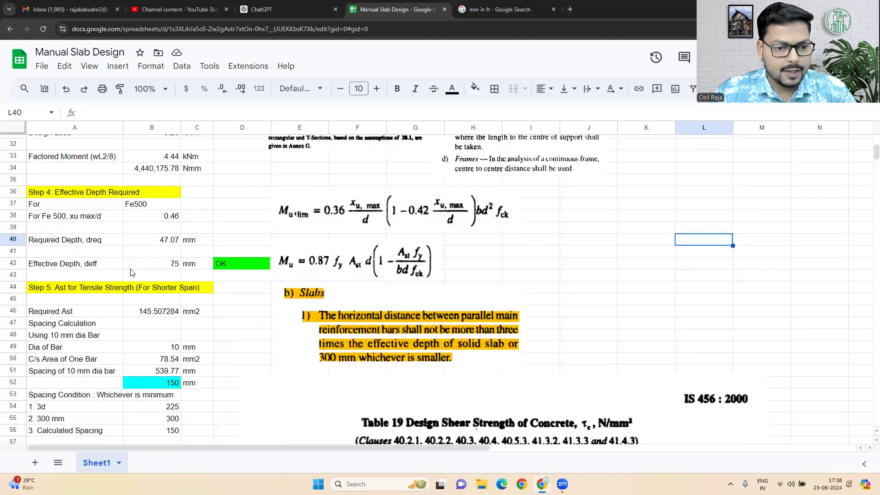
scroll(210, 273, up, 1)
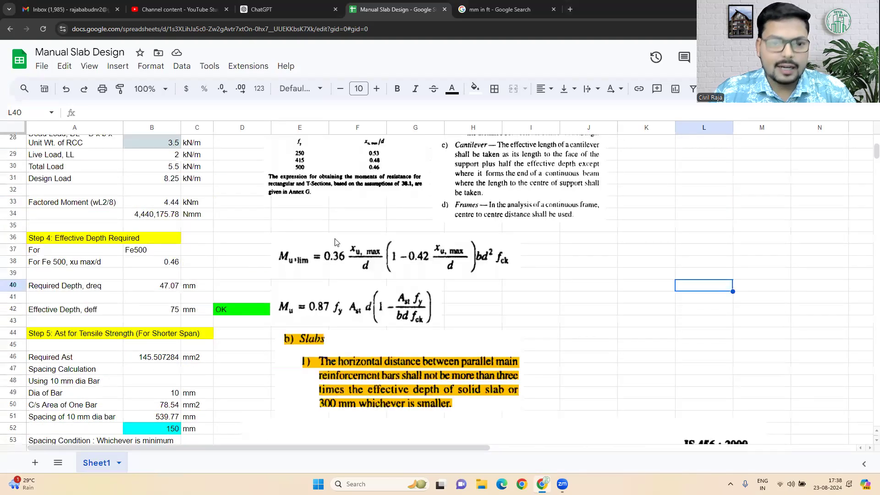
scroll(334, 242, up, 1)
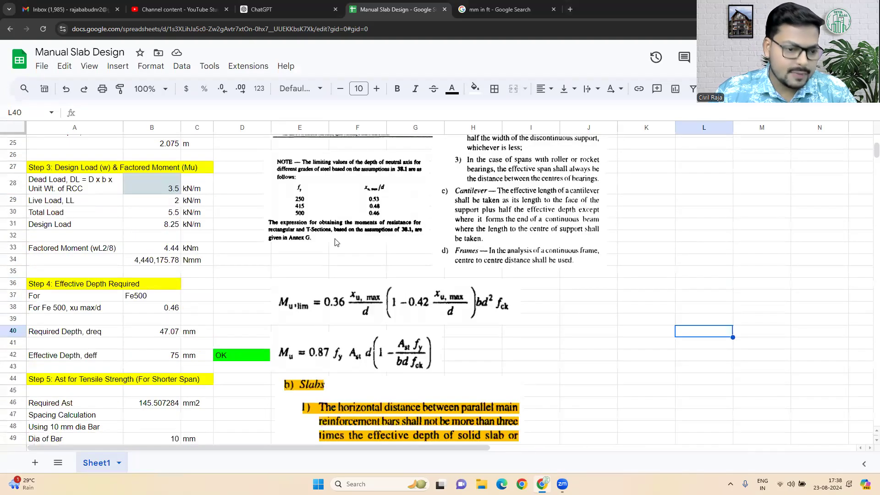
click(164, 312)
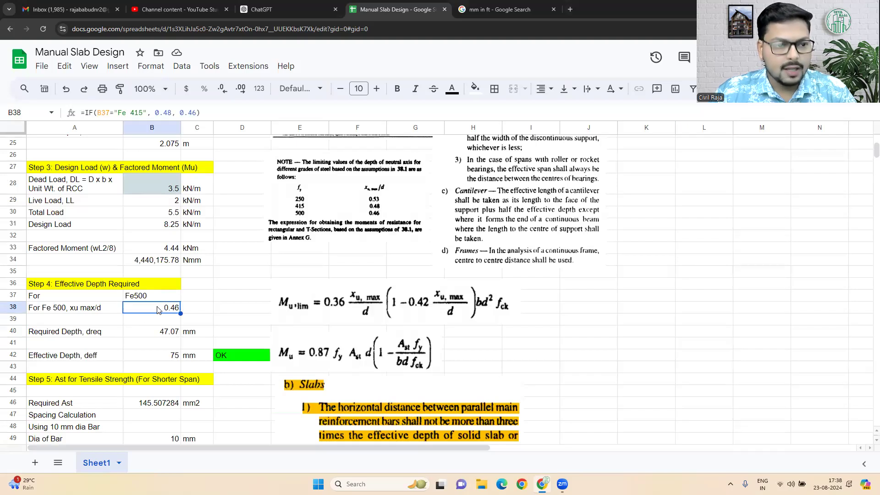
scroll(163, 275, up, 5)
Try Fe415 as the Grade of Steel in B10 and review the results below
scroll(165, 178, up, 2)
click(165, 176)
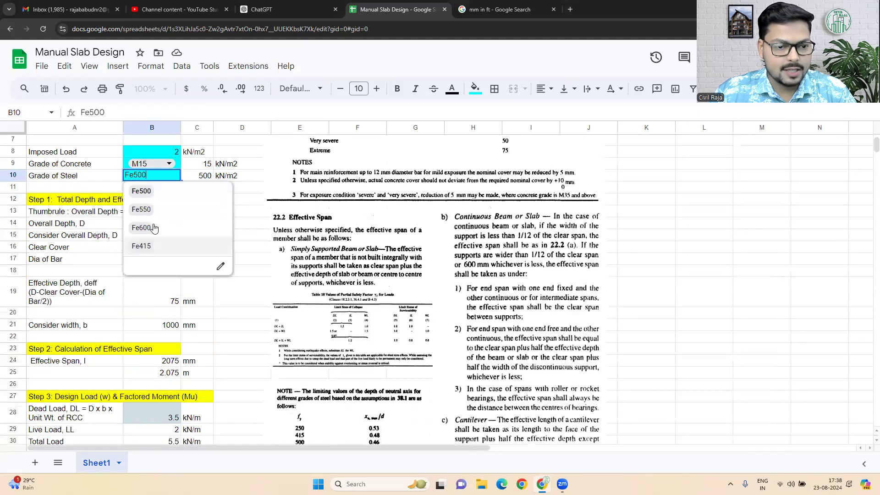
click(141, 245)
click(231, 295)
scroll(224, 310, down, 1)
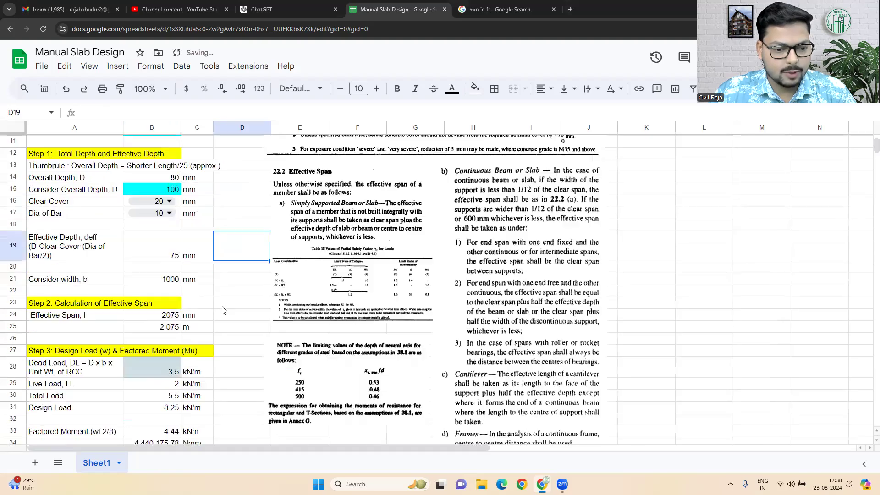
scroll(222, 310, down, 3)
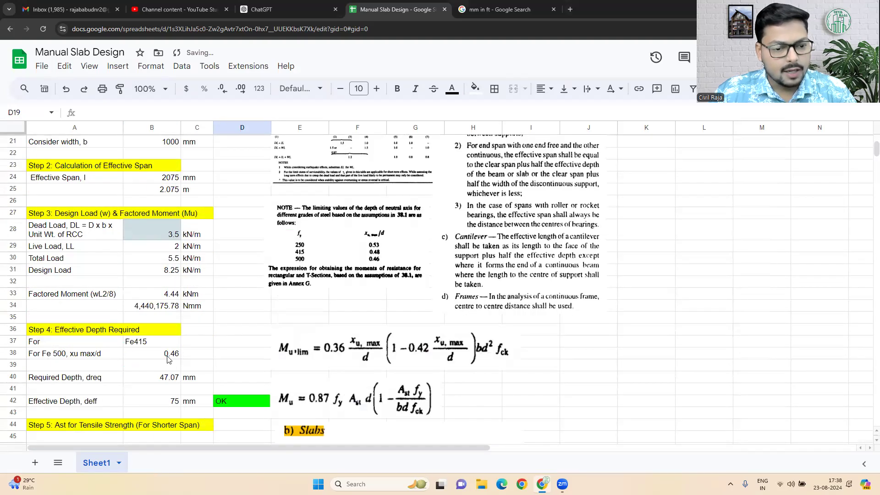
scroll(172, 360, up, 4)
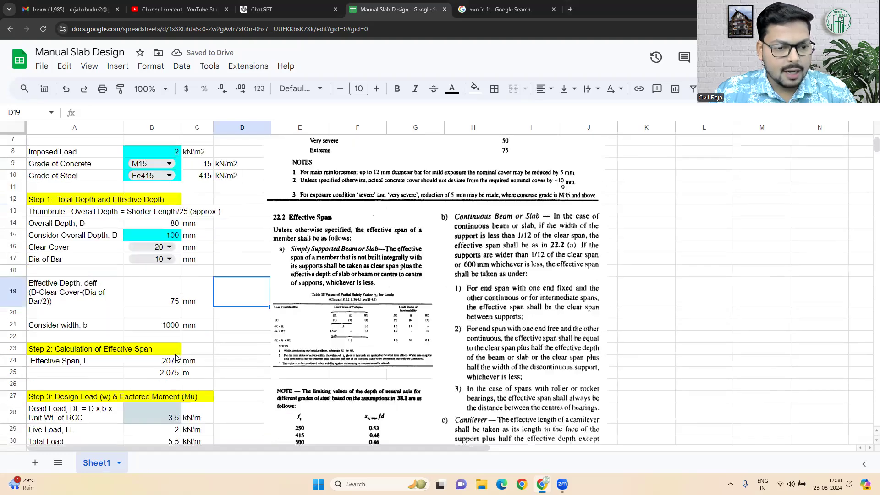
scroll(160, 302, up, 2)
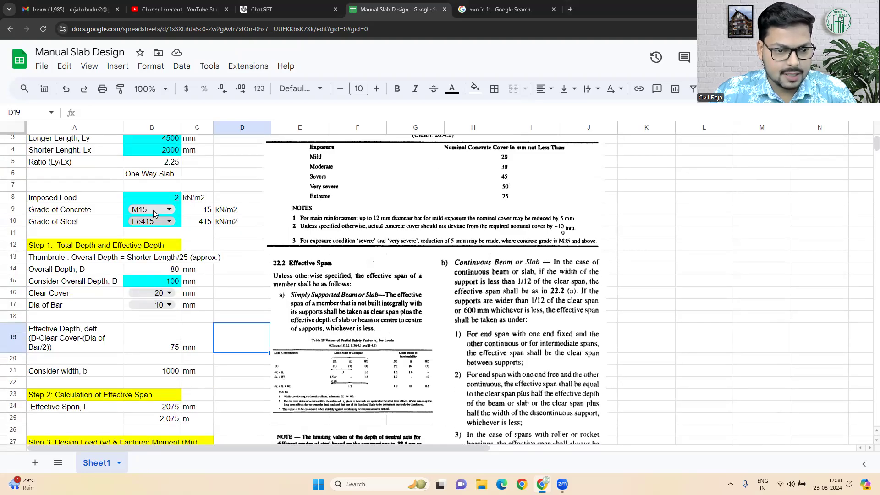
Set the Grade of Steel in B10 back to Fe500
click(145, 221)
click(145, 244)
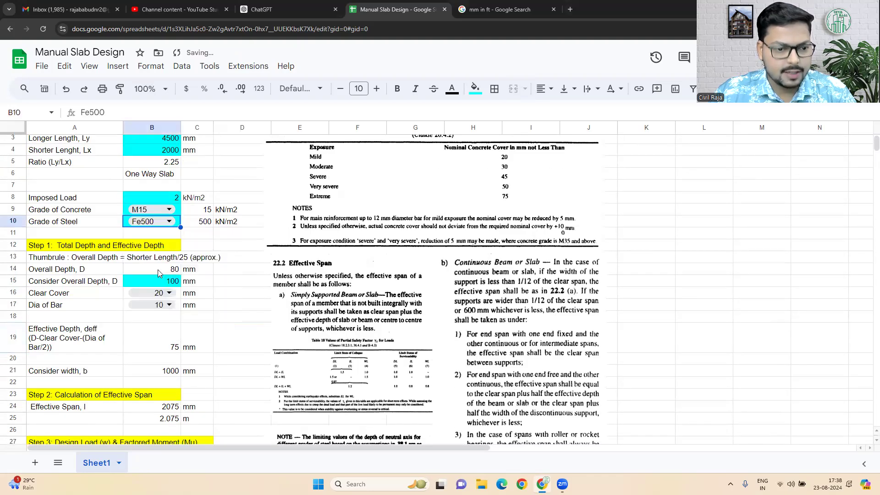
click(229, 332)
scroll(249, 311, down, 5)
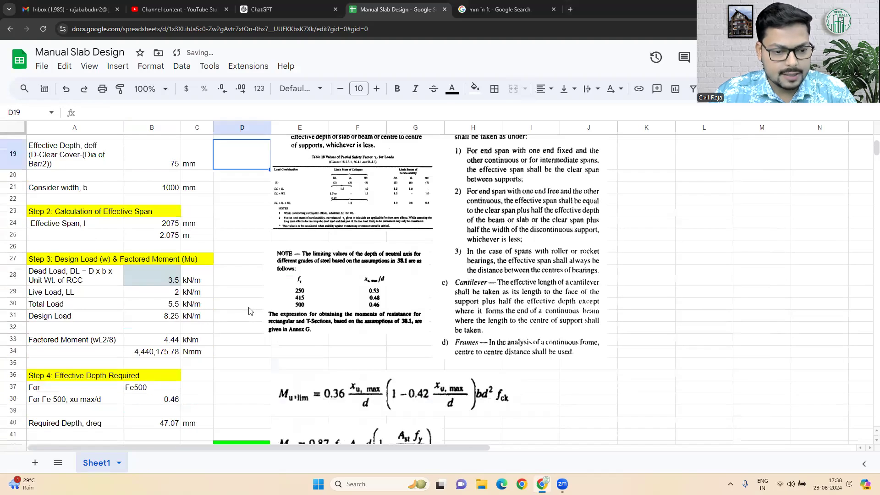
Check the xu max/d formula in B38 with Fe500 steel
click(167, 399)
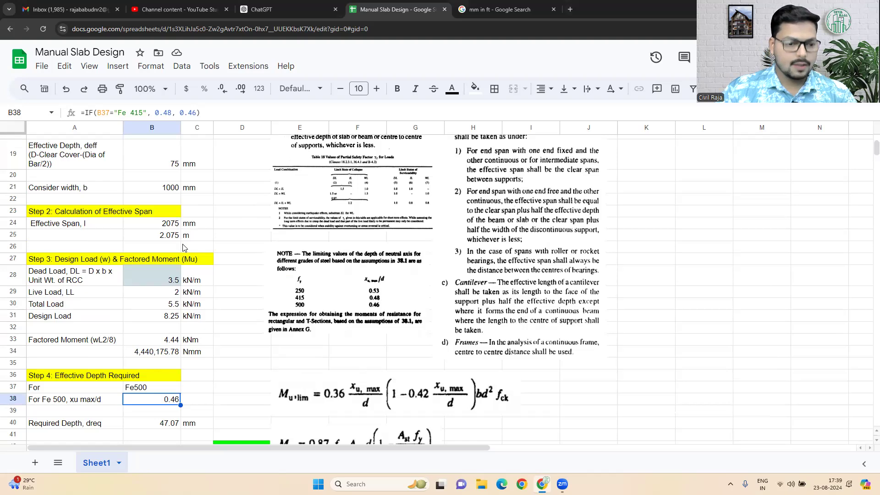
click(238, 367)
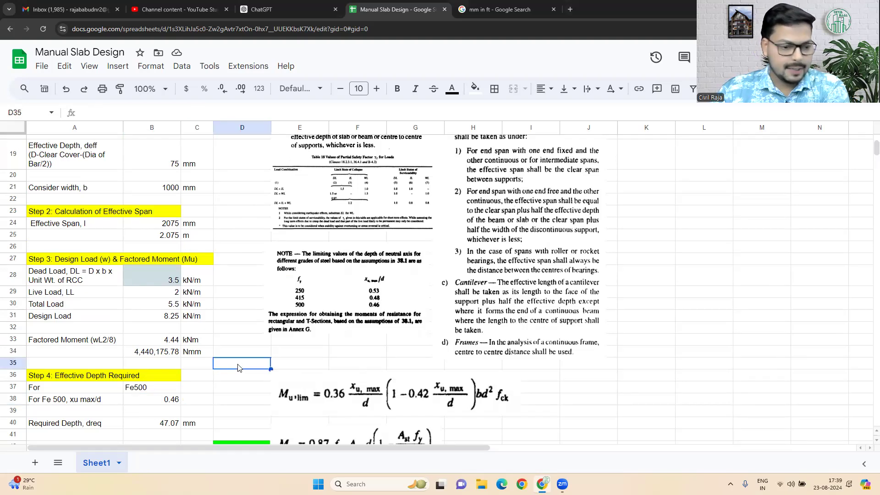
scroll(225, 288, down, 1)
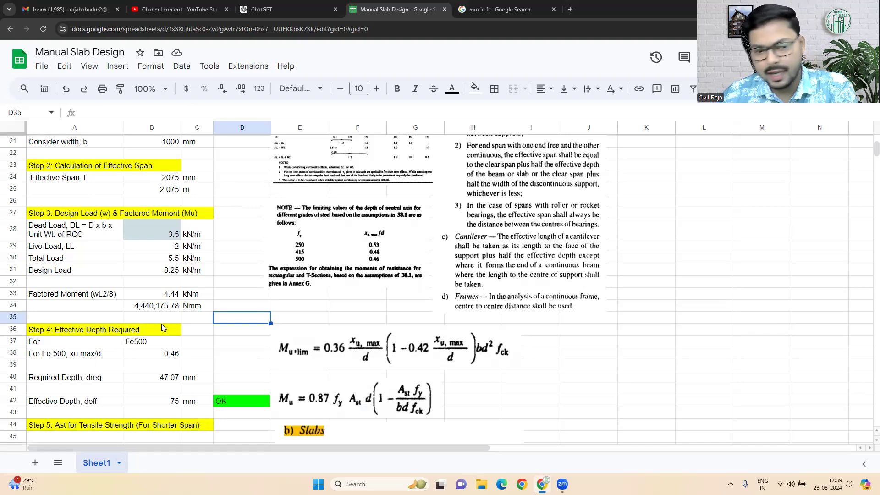
click(163, 357)
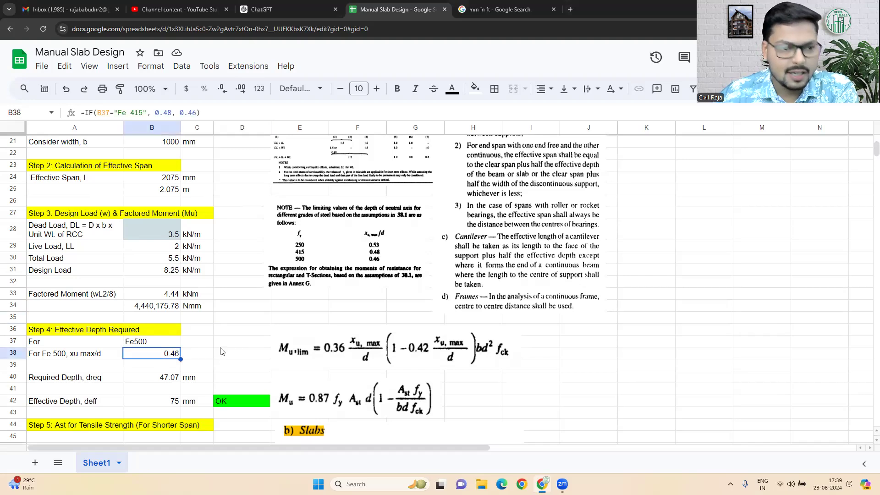
click(711, 376)
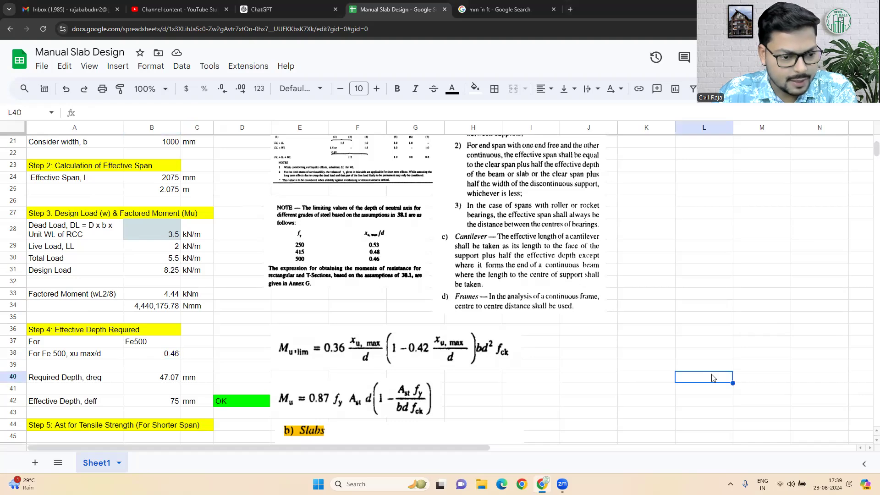
scroll(115, 297, down, 1)
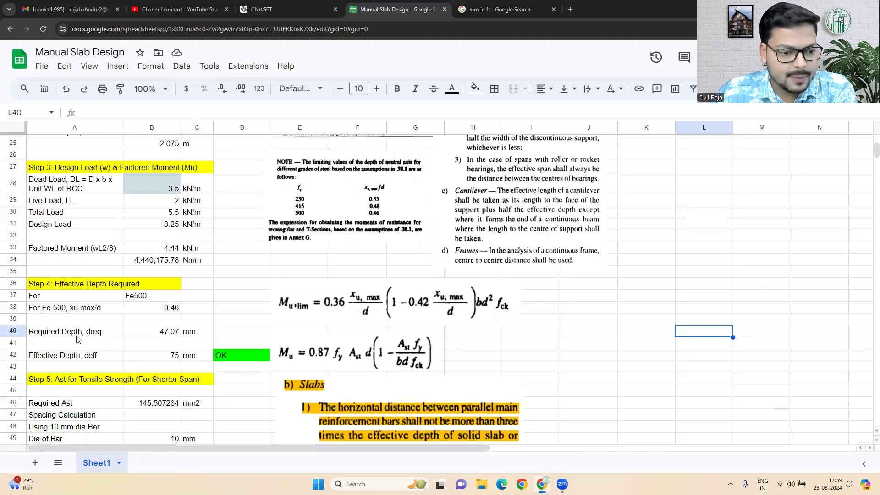
click(161, 333)
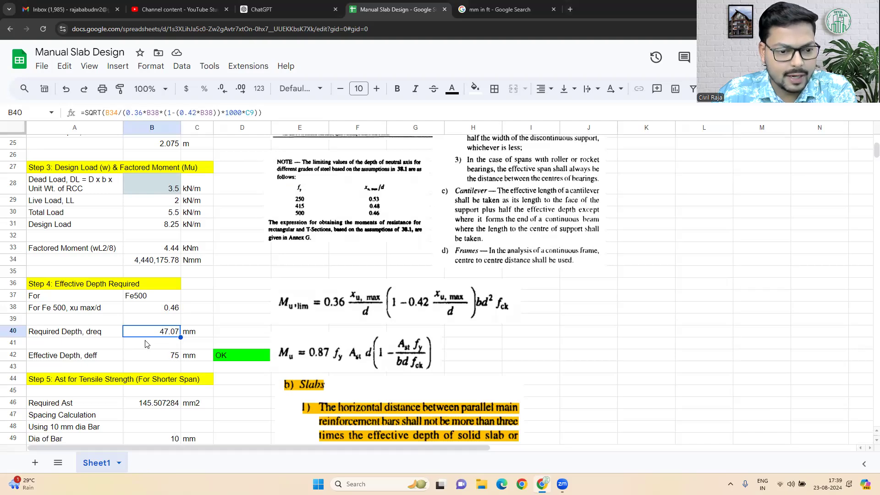
click(227, 312)
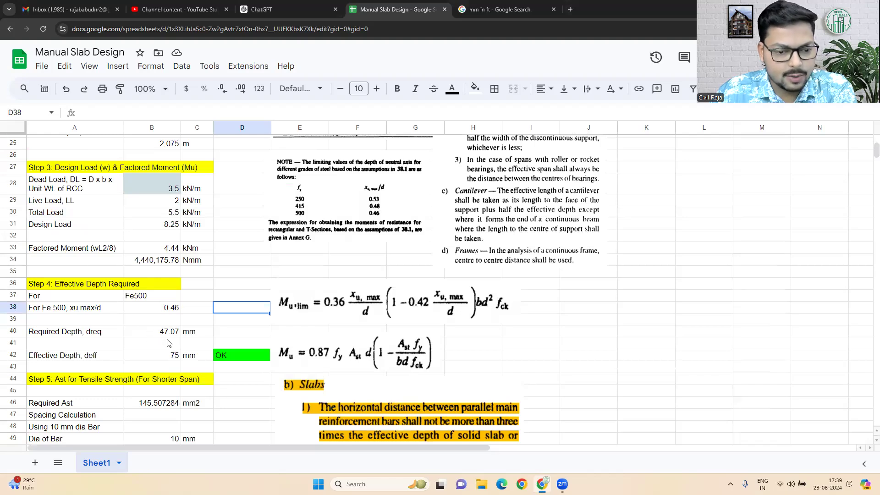
scroll(207, 281, down, 1)
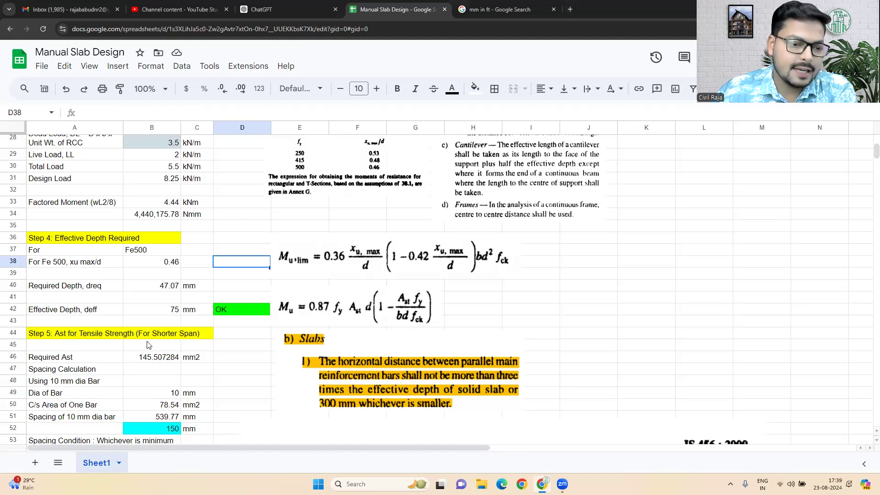
scroll(153, 308, down, 2)
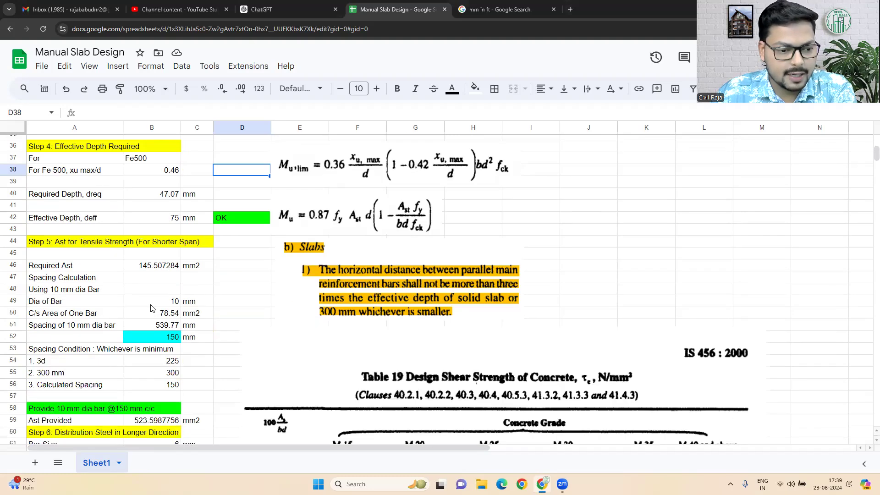
scroll(153, 308, down, 1)
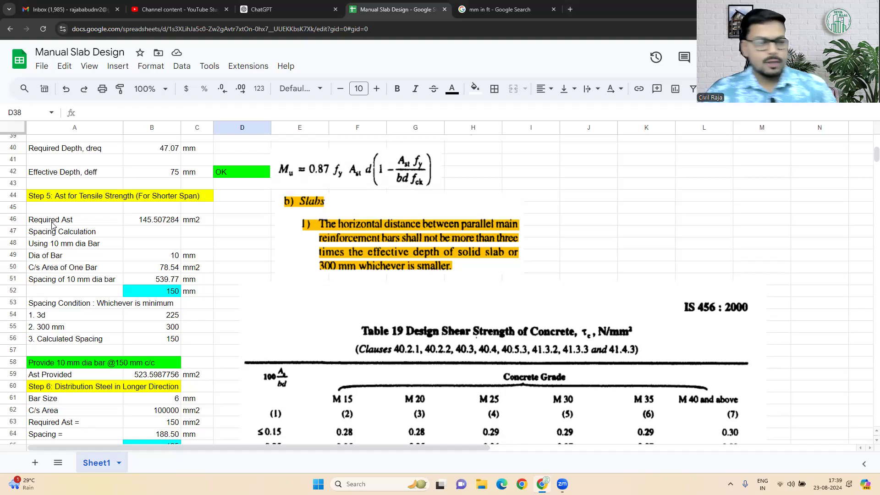
click(145, 224)
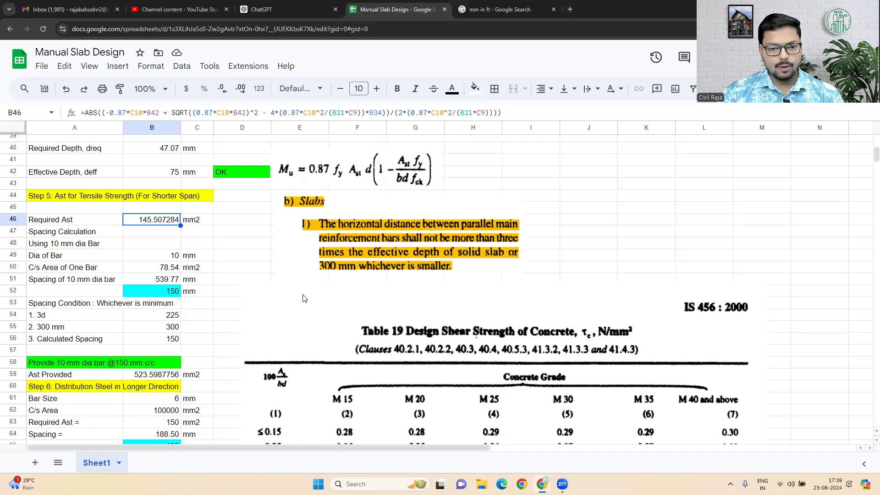
key(ctrl+minus)
scroll(302, 298, up, 2)
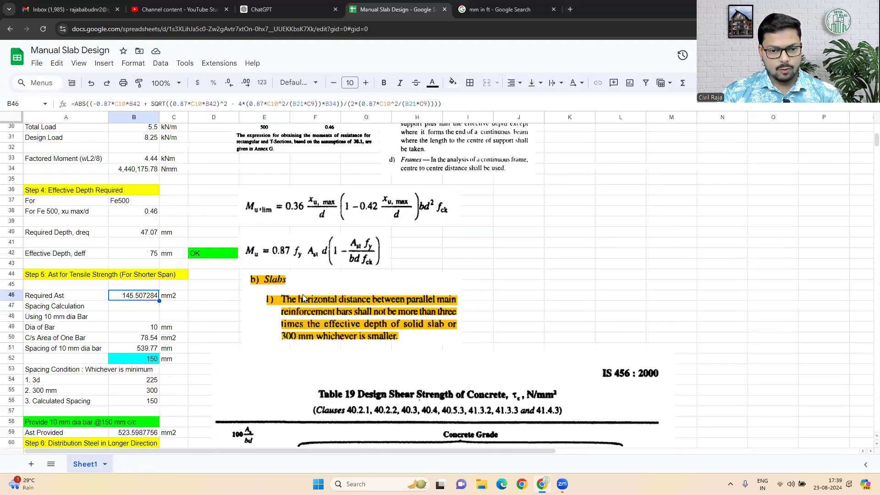
scroll(303, 298, up, 2)
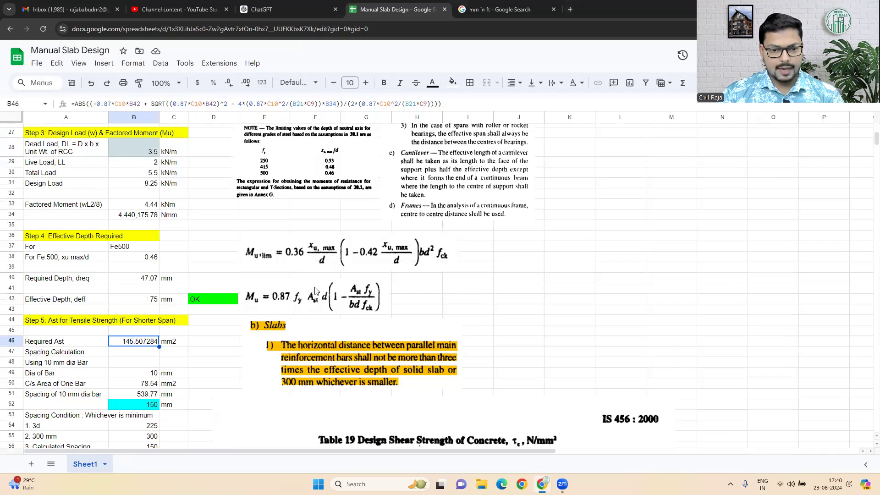
click(306, 306)
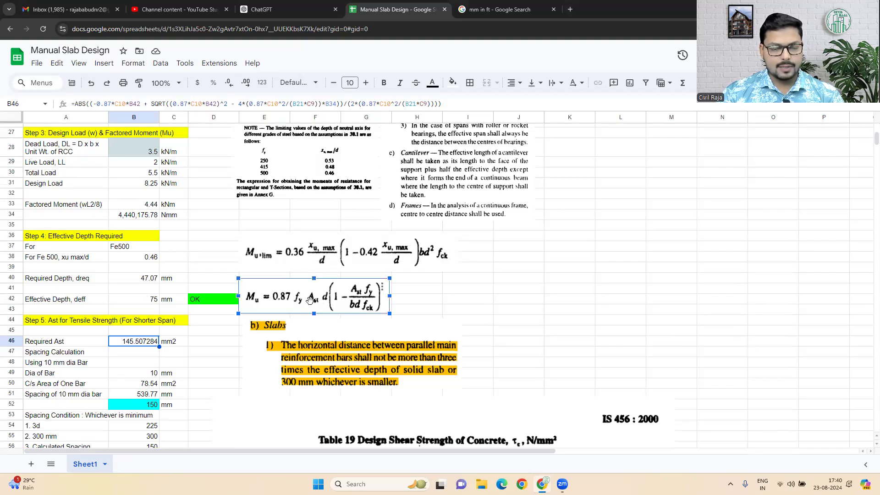
click(536, 293)
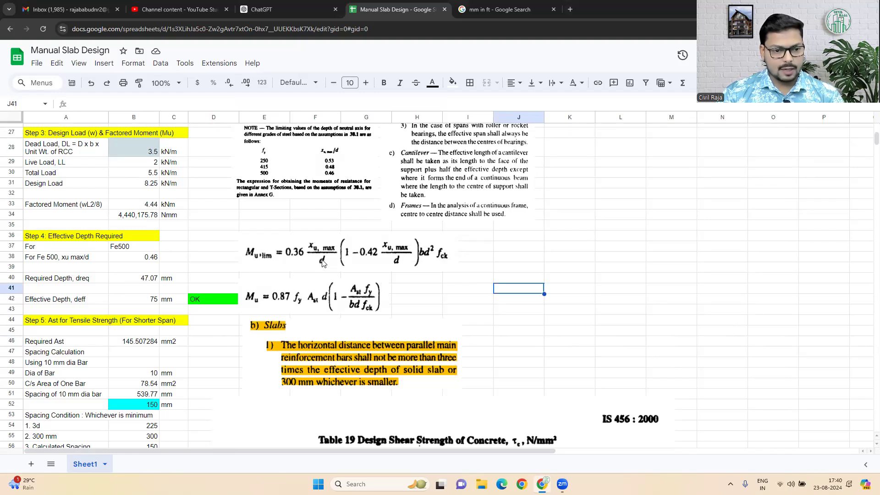
click(139, 279)
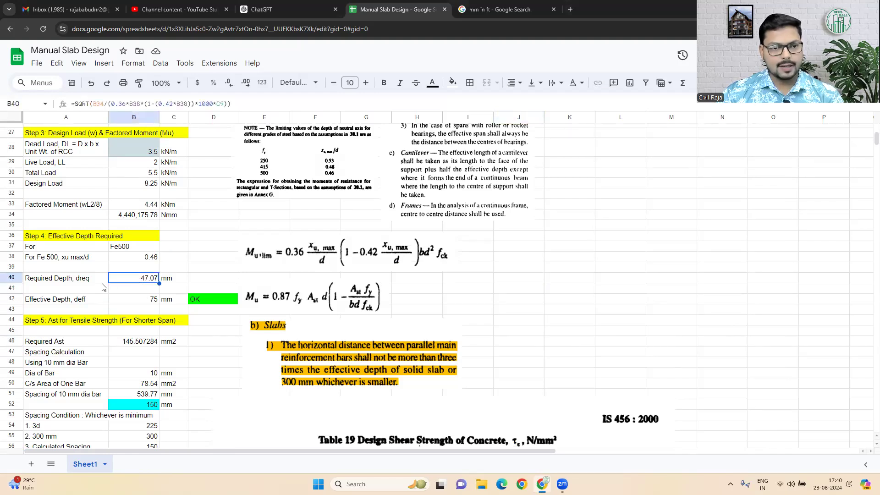
click(302, 260)
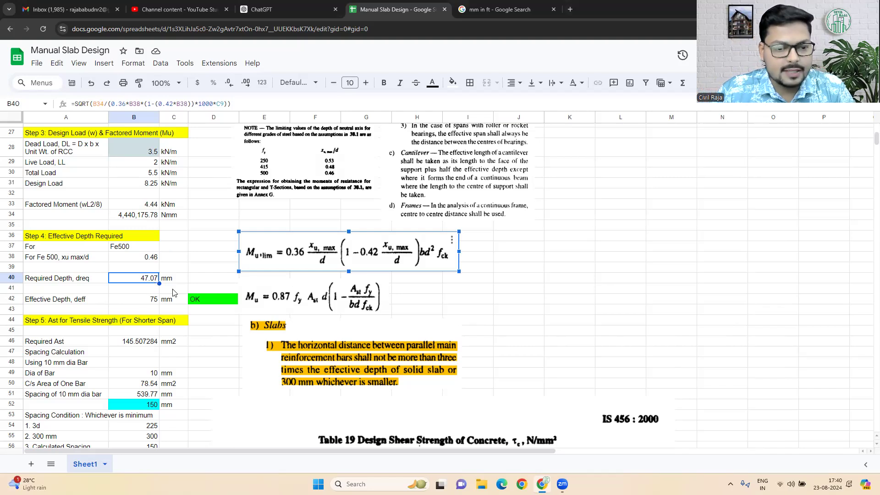
click(146, 305)
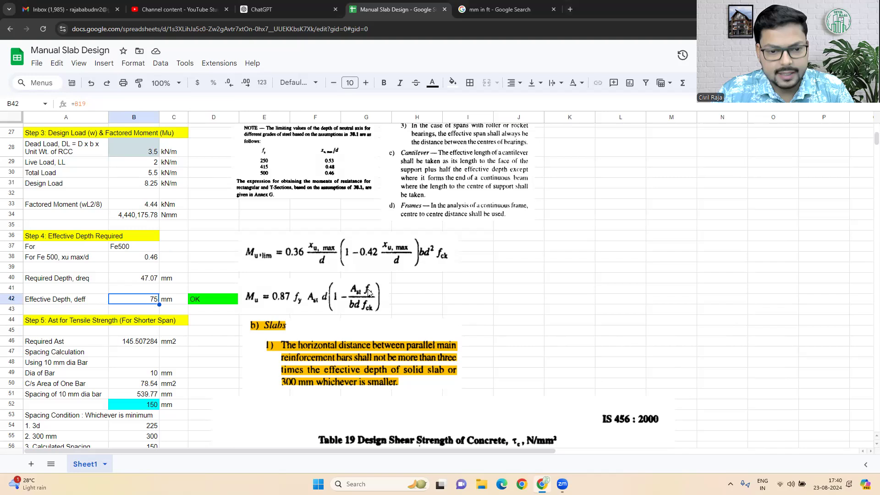
click(324, 255)
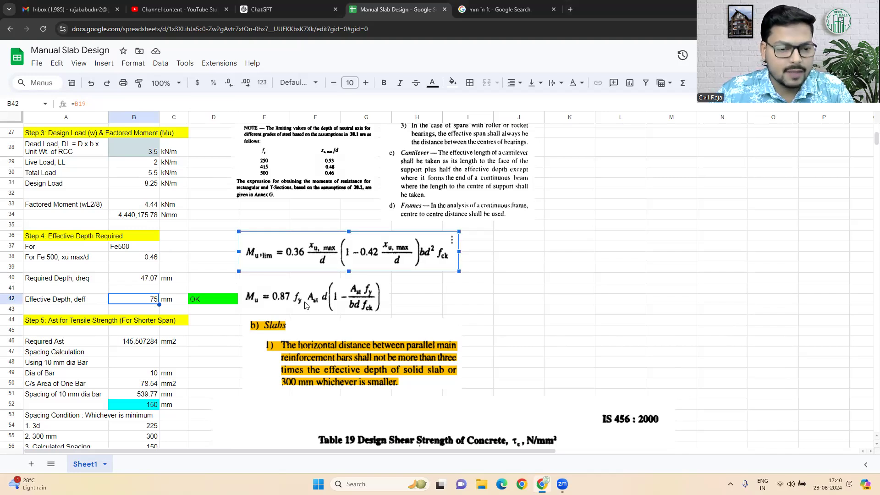
click(288, 289)
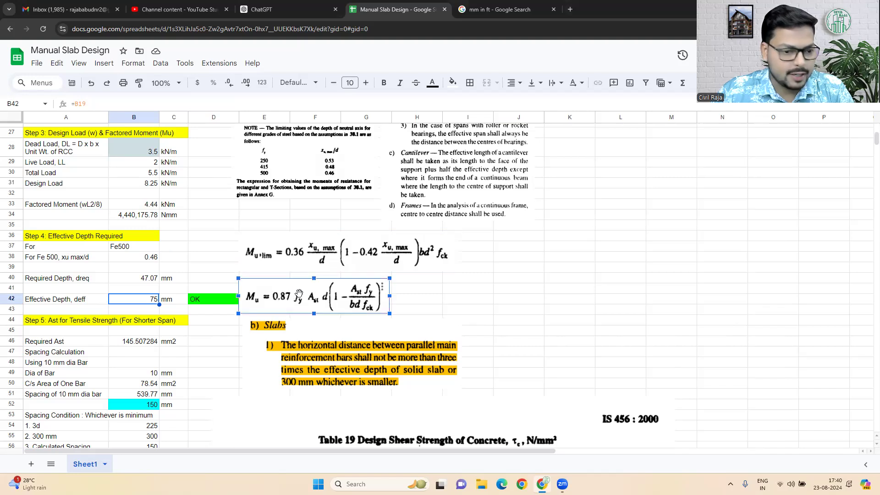
click(486, 304)
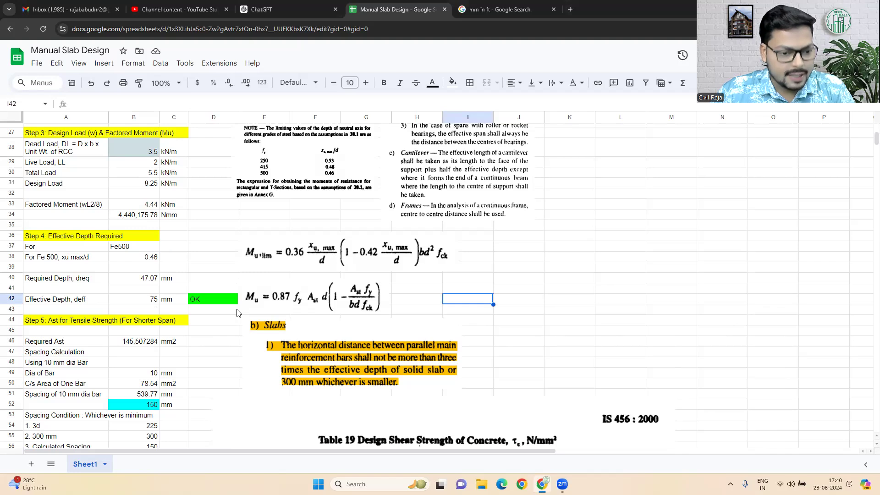
click(198, 356)
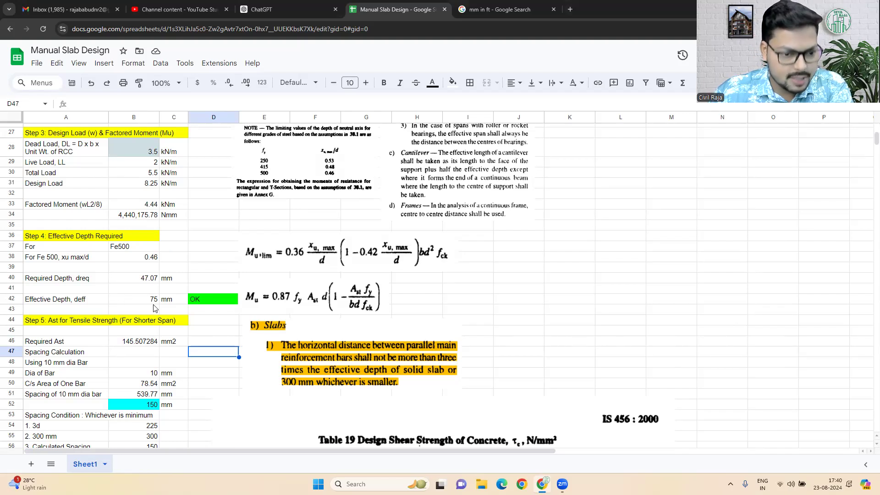
click(153, 302)
click(214, 368)
click(141, 305)
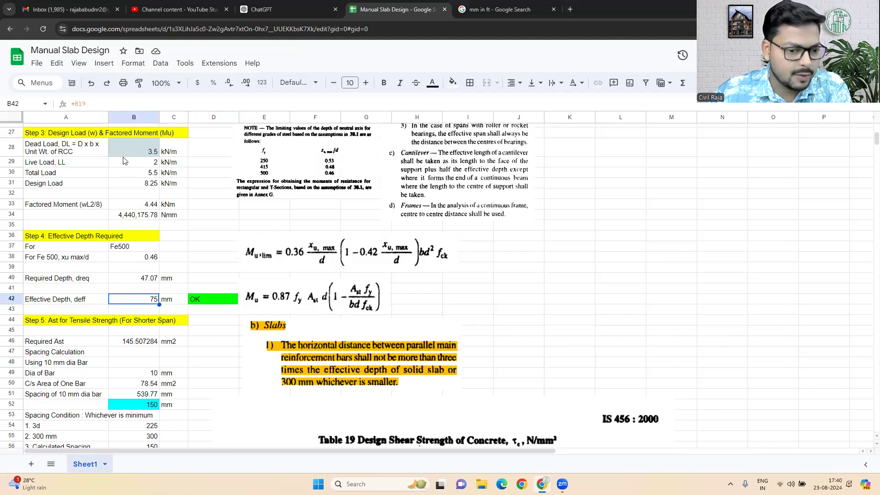
click(214, 352)
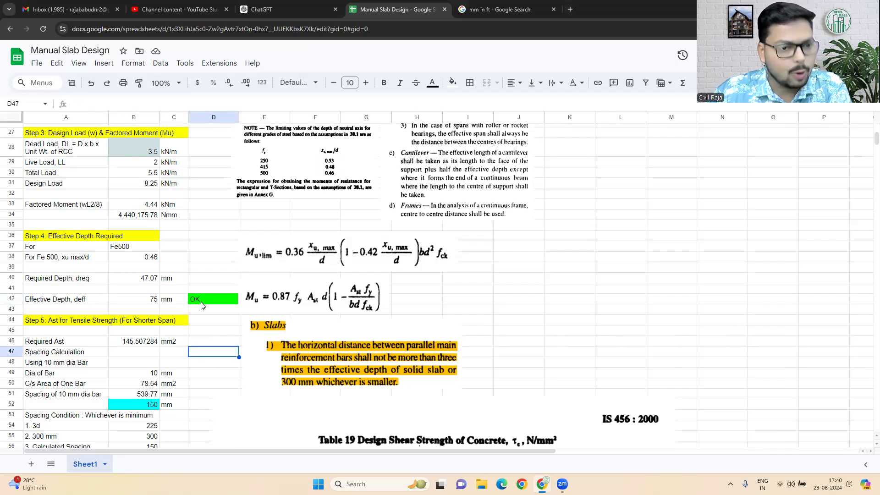
click(202, 302)
click(217, 365)
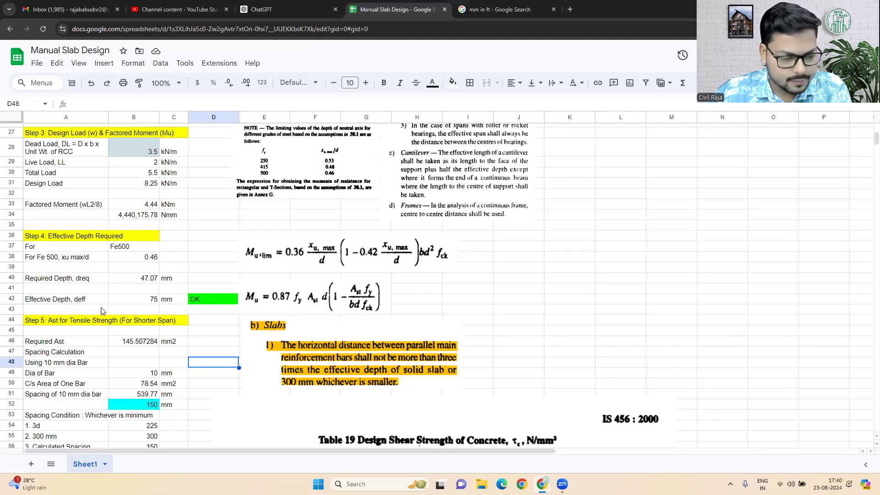
scroll(111, 255, down, 1)
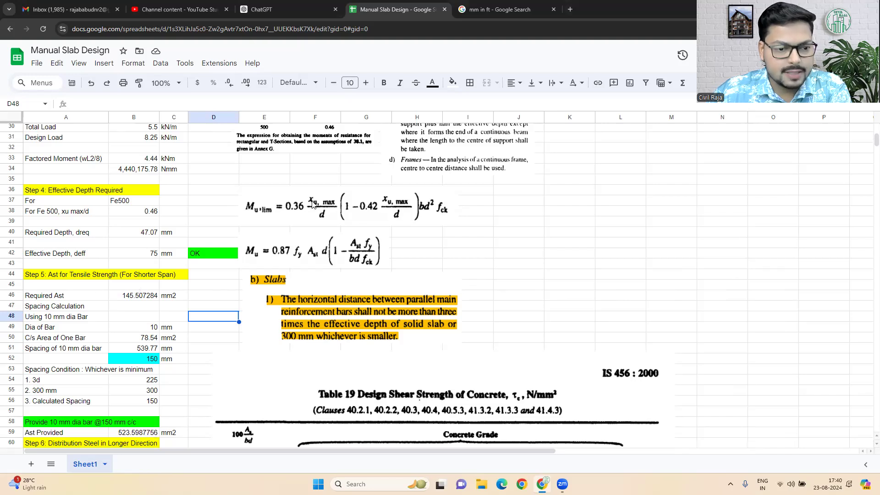
click(318, 253)
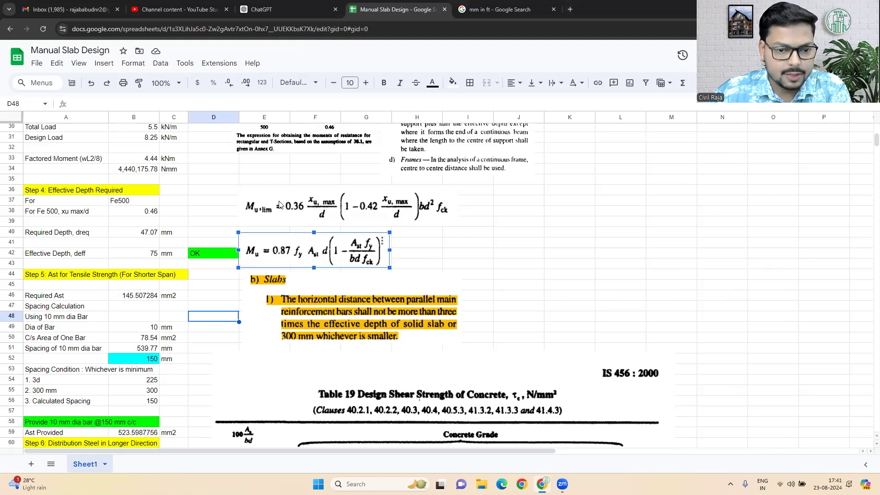
click(130, 298)
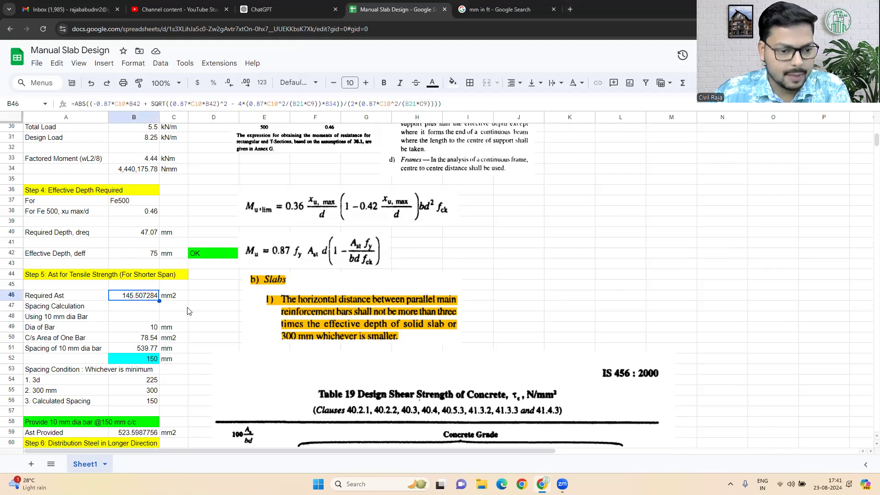
click(197, 319)
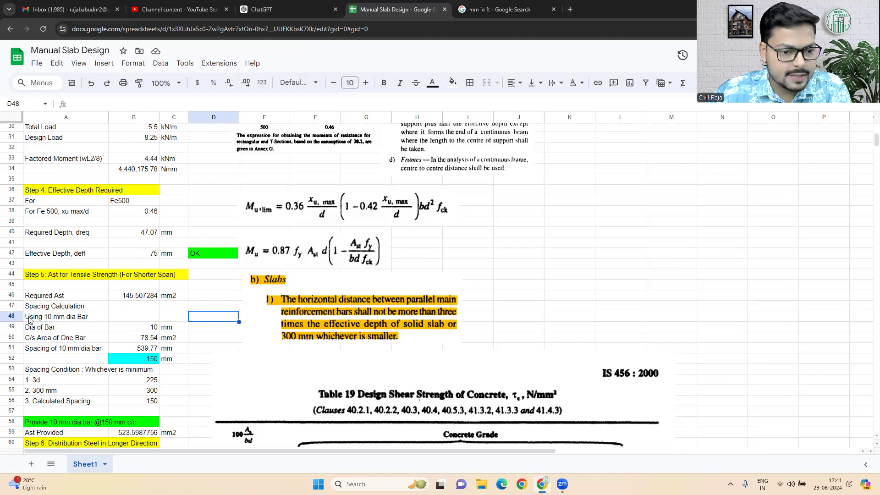
click(54, 311)
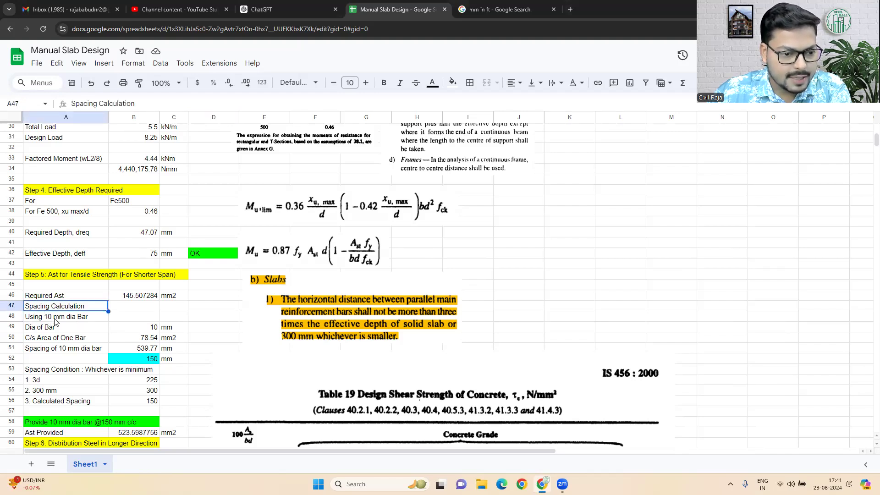
Fill the selected Spacing Calculation heading light orange
click(452, 82)
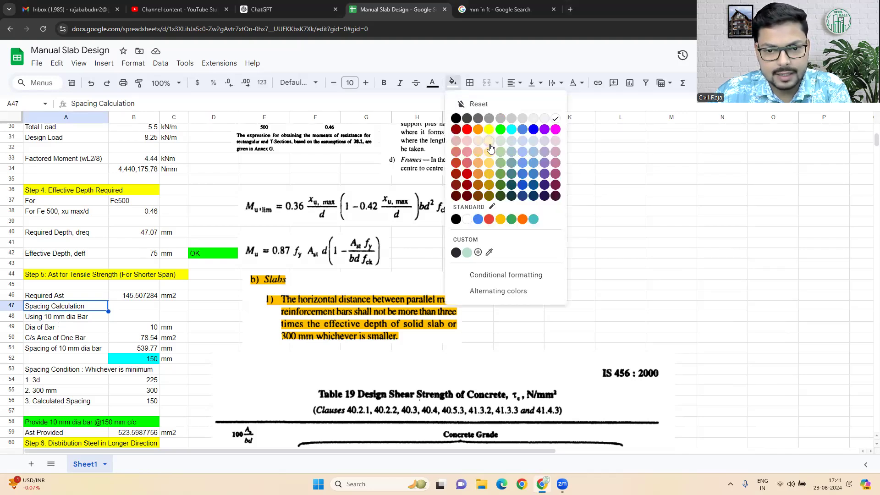
click(489, 164)
click(660, 275)
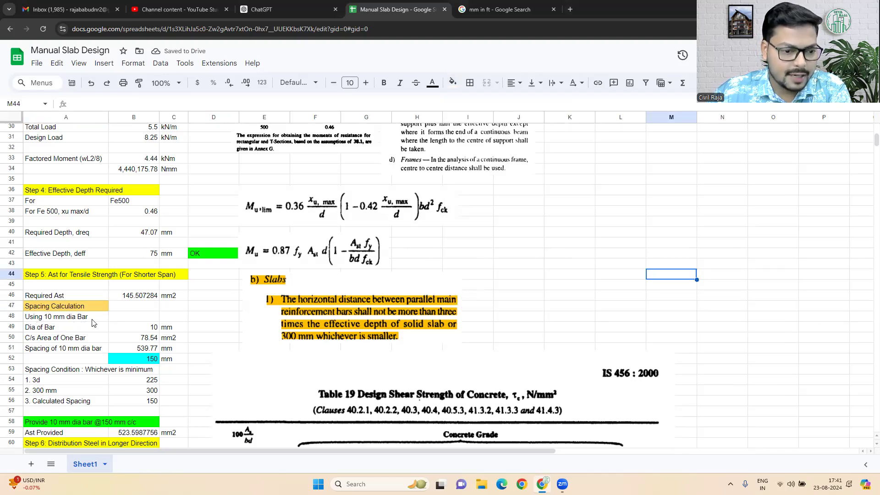
Check the bar diameter in B49 and the Table 19 image, then return to the top
click(156, 329)
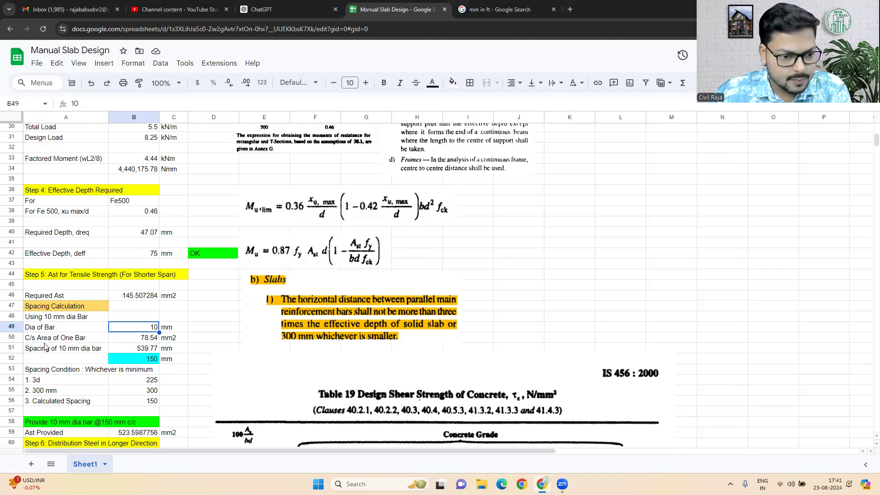
click(212, 353)
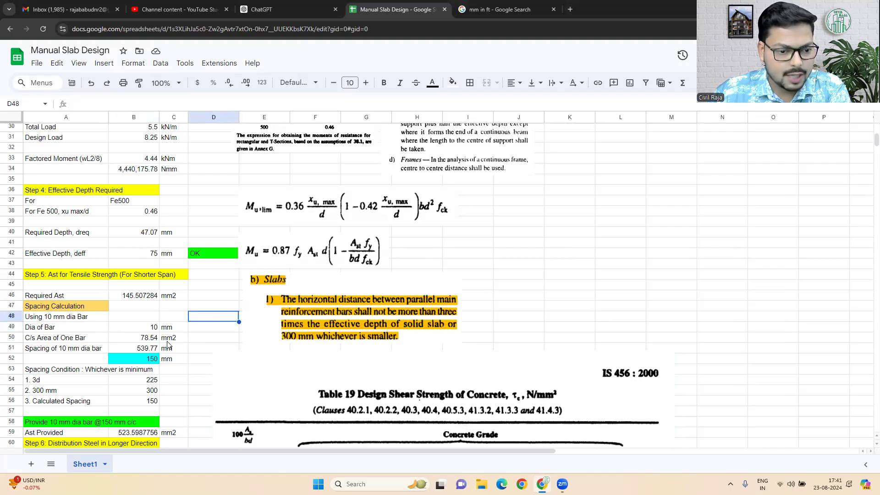
click(180, 370)
click(537, 327)
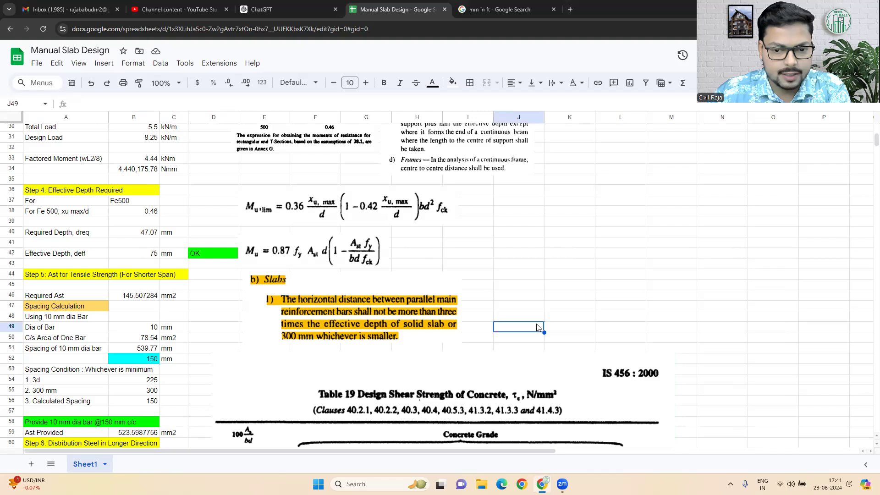
scroll(273, 273, up, 5)
scroll(274, 273, up, 3)
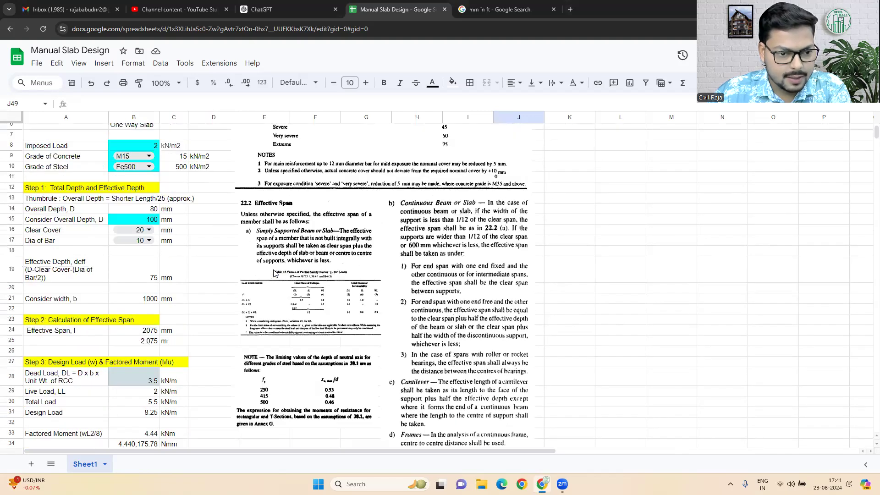
scroll(274, 273, up, 2)
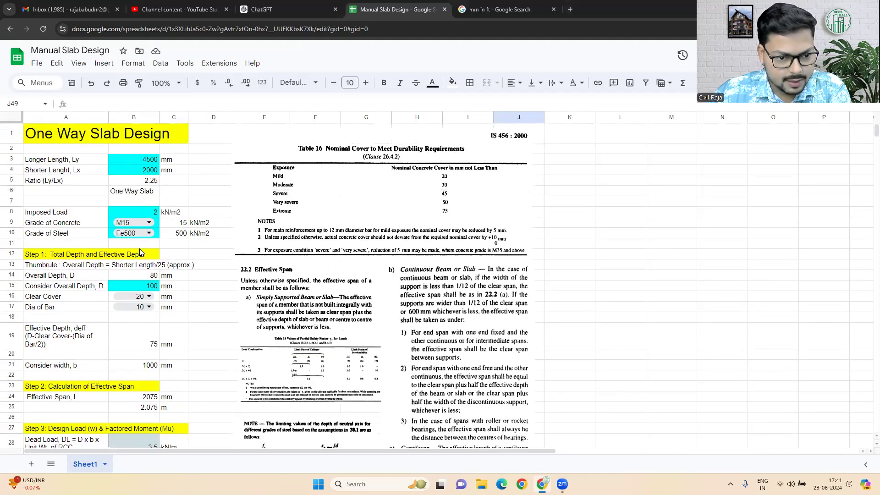
scroll(165, 329, down, 1)
scroll(166, 330, down, 2)
scroll(166, 330, down, 2)
scroll(165, 330, down, 4)
scroll(165, 329, down, 3)
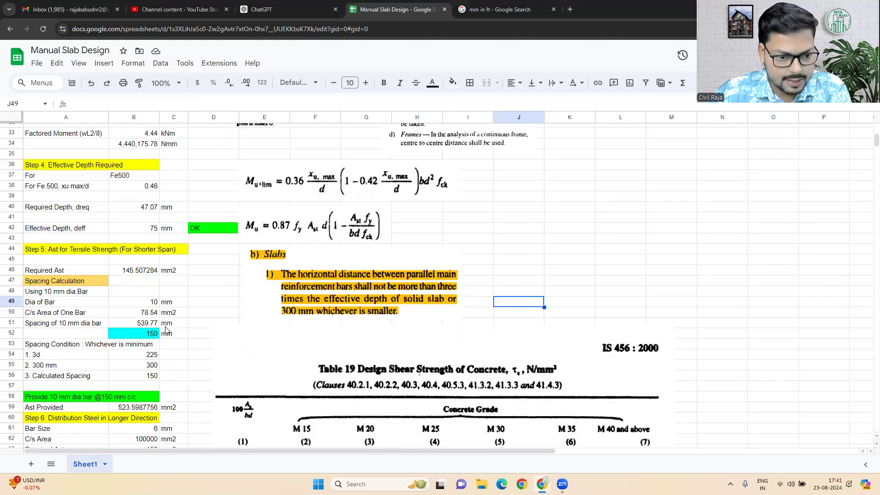
scroll(166, 330, down, 4)
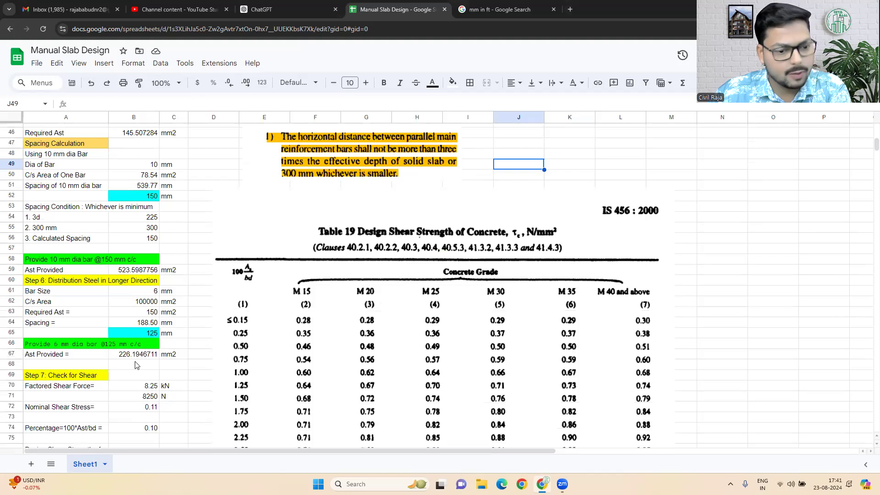
scroll(145, 319, down, 2)
scroll(145, 320, down, 2)
scroll(145, 320, up, 5)
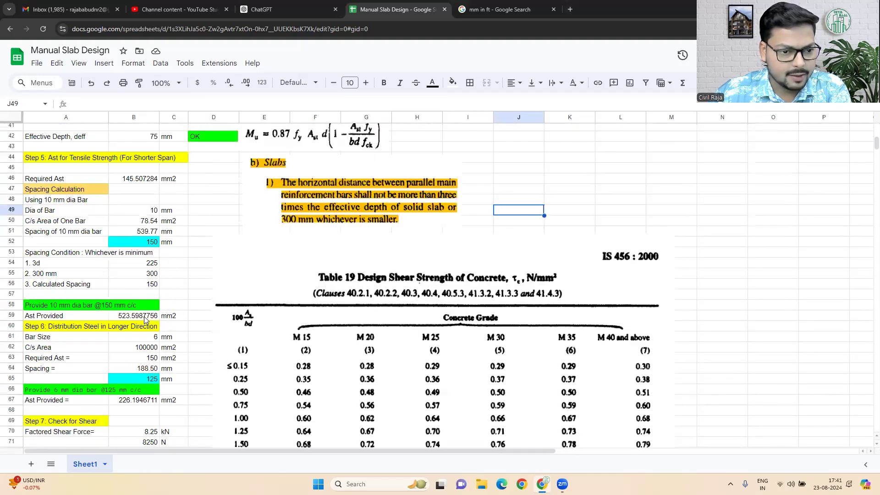
click(146, 212)
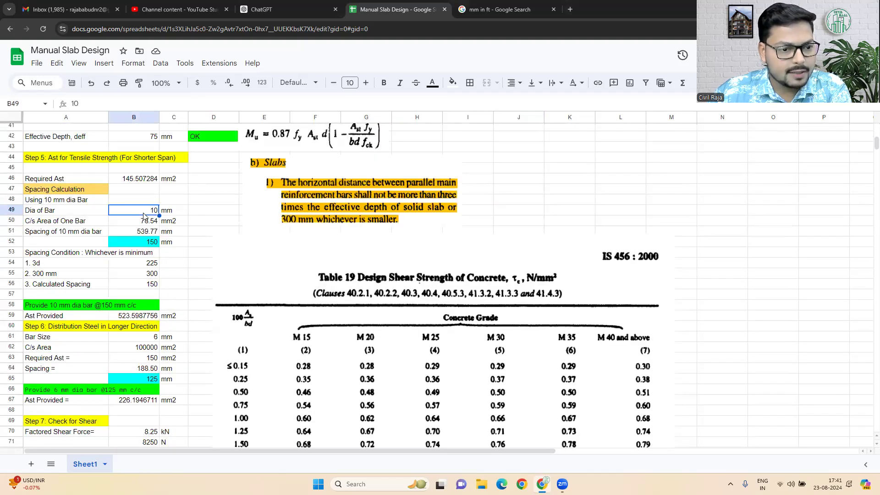
click(143, 224)
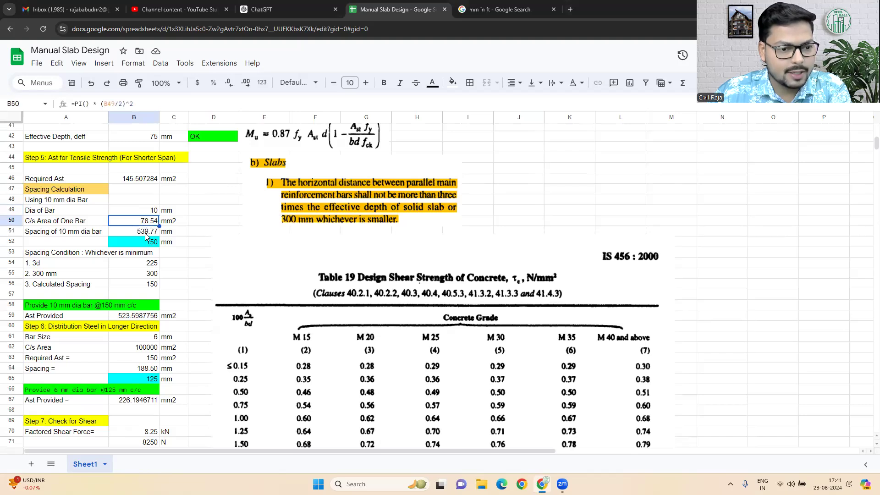
click(147, 236)
click(147, 214)
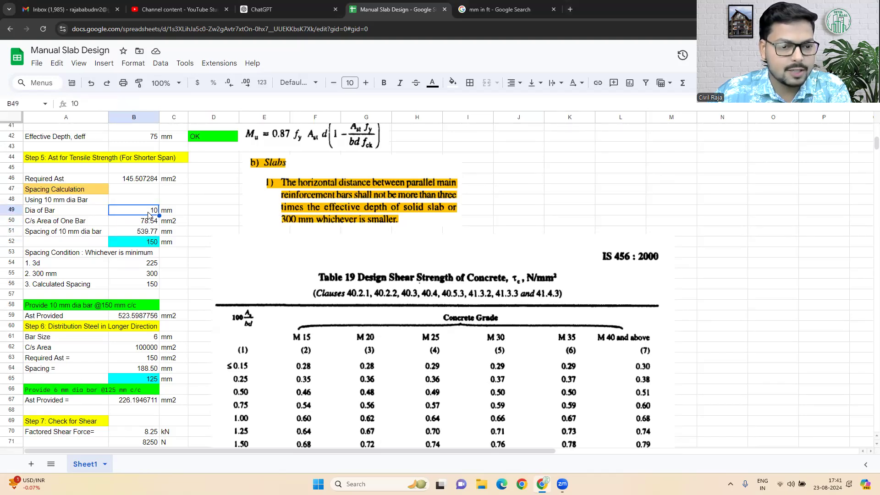
text(8)
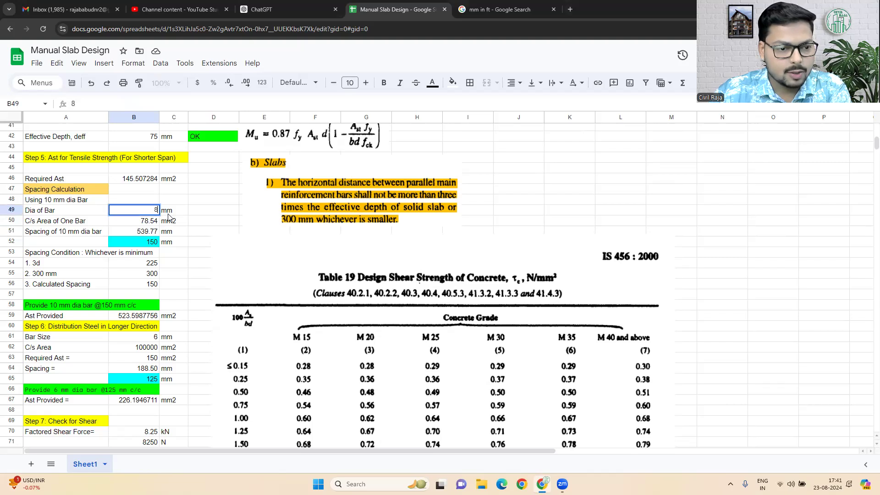
key(Return)
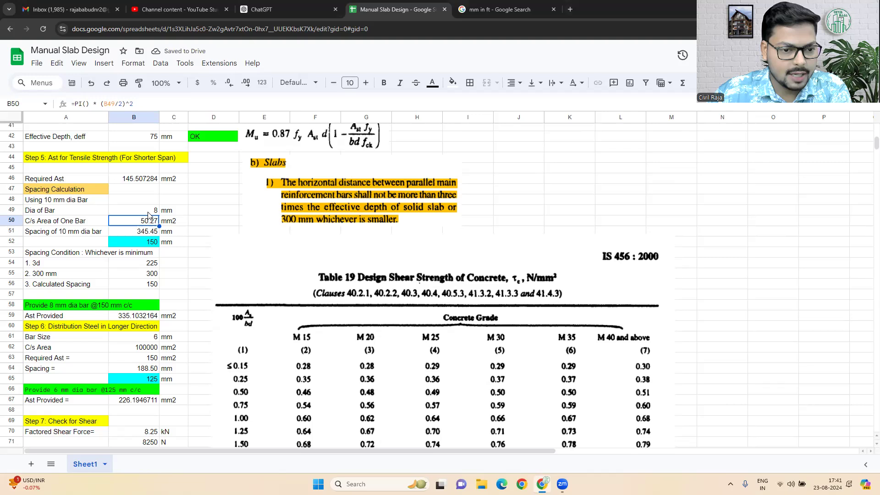
click(149, 214)
text(10)
key(Return)
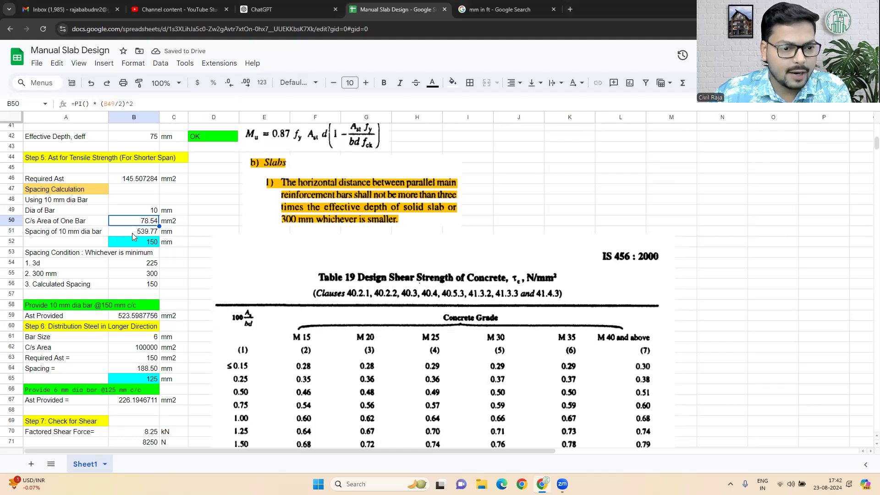
click(131, 234)
click(141, 211)
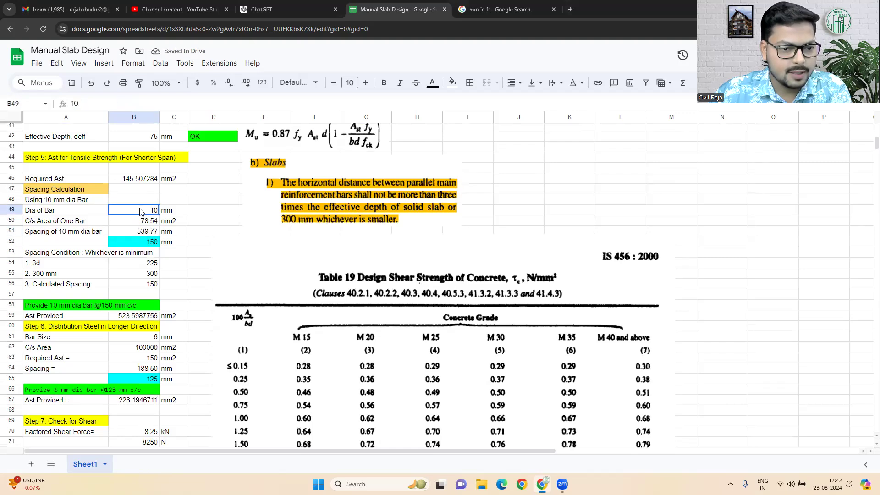
text(8)
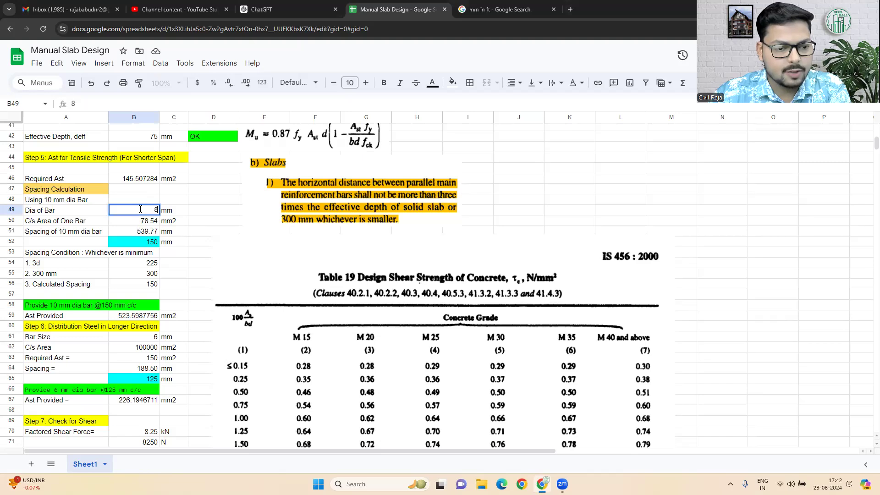
key(Return)
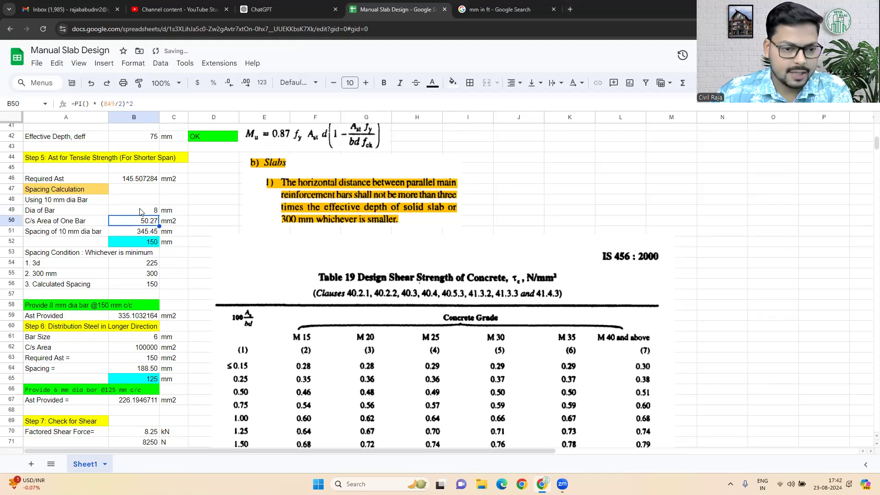
click(145, 211)
text(6)
key(Return)
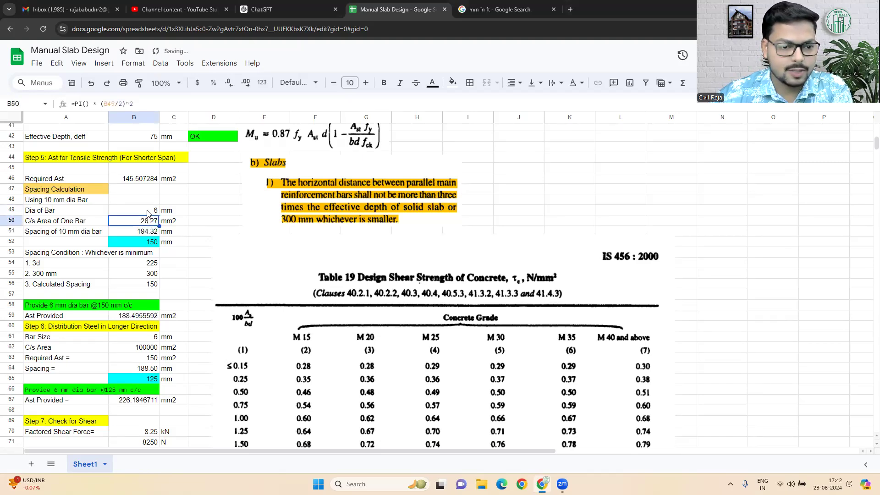
click(151, 213)
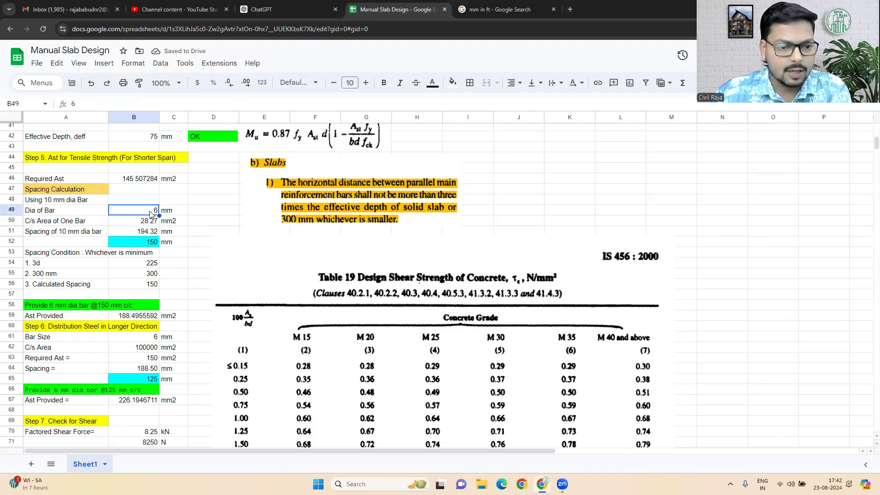
text(10)
key(Return)
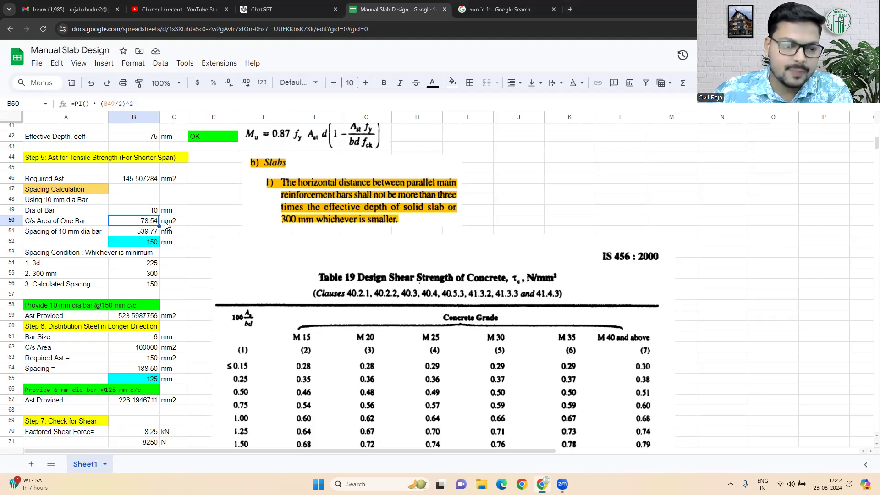
click(128, 237)
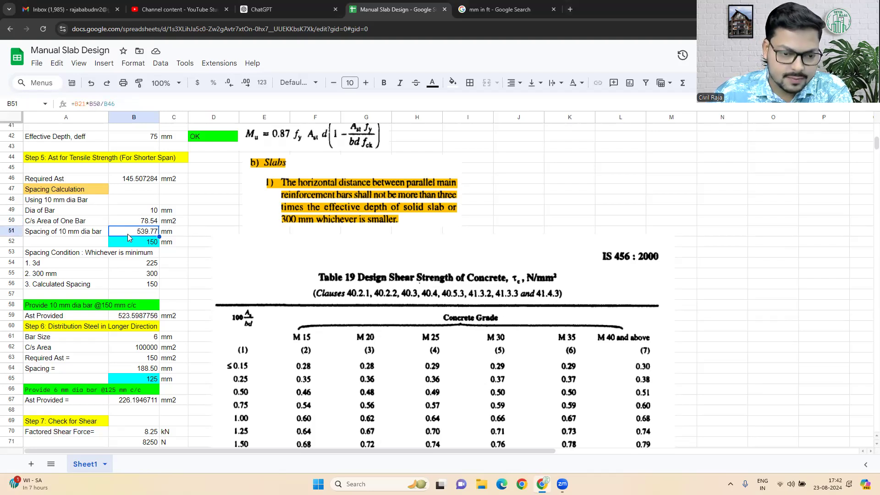
click(154, 245)
click(238, 261)
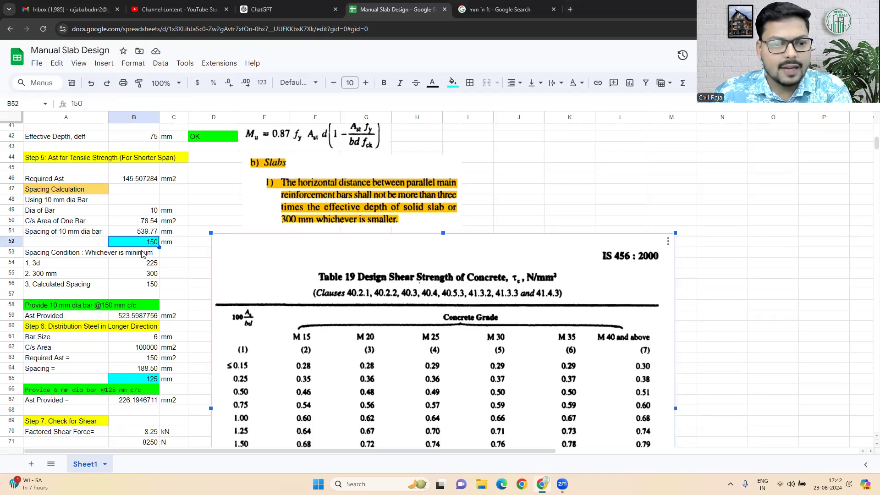
click(175, 263)
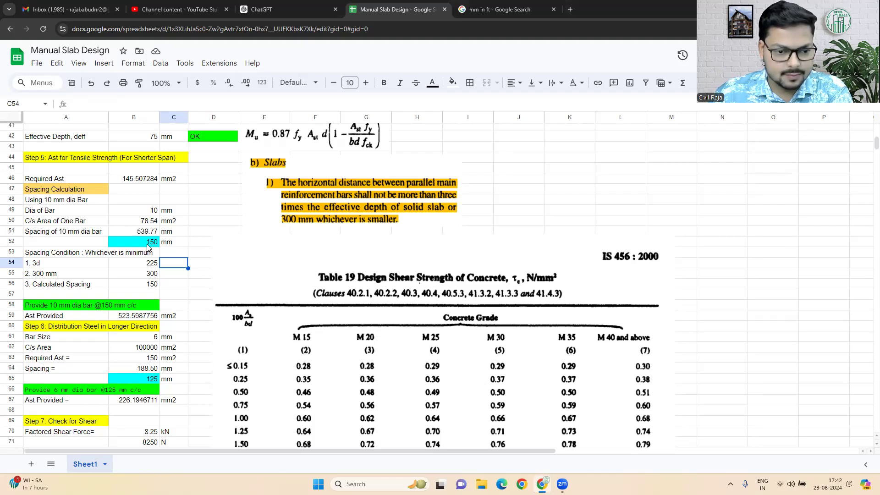
click(131, 231)
click(135, 246)
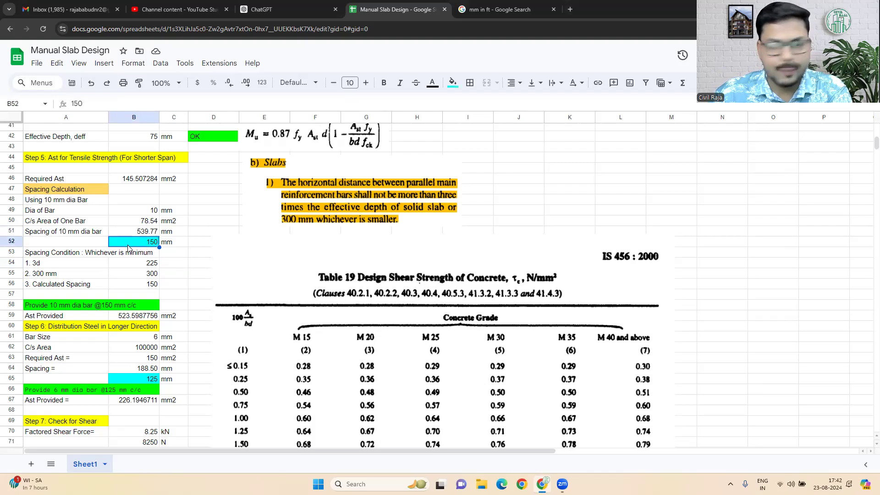
click(130, 231)
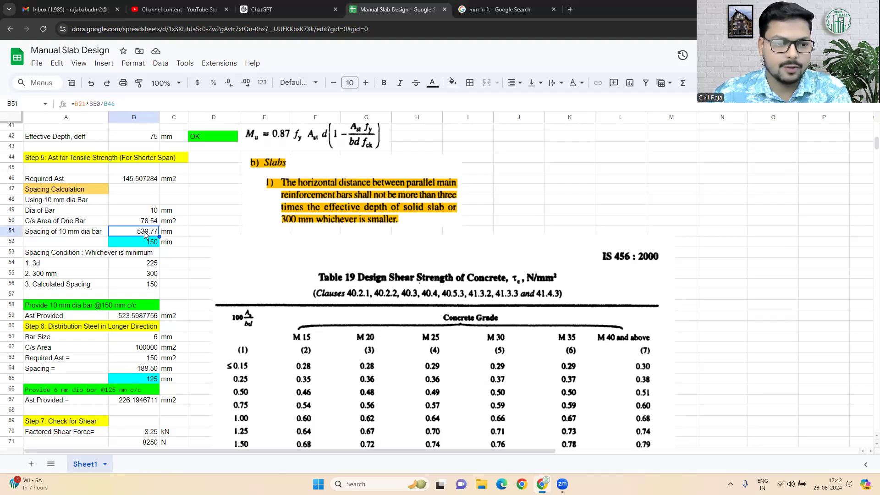
click(151, 211)
click(148, 246)
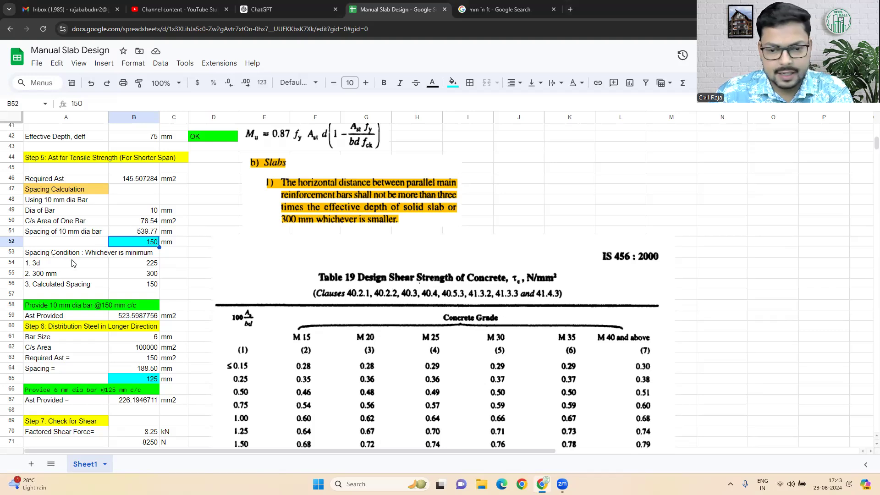
scroll(736, 265, down, 6)
scroll(735, 267, down, 4)
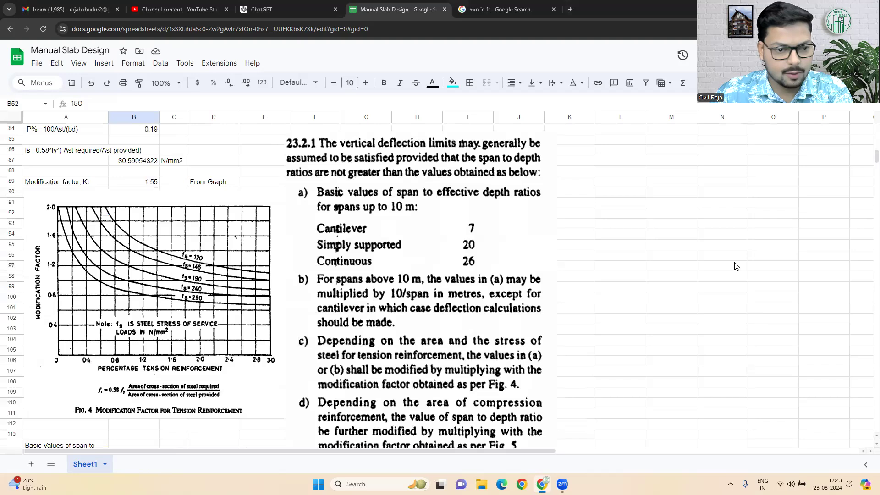
scroll(735, 266, up, 1)
scroll(735, 266, up, 1)
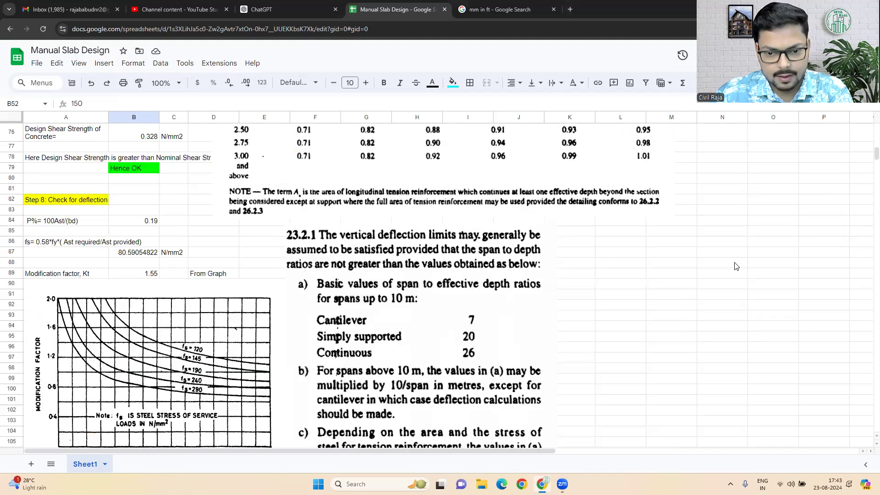
scroll(735, 266, up, 13)
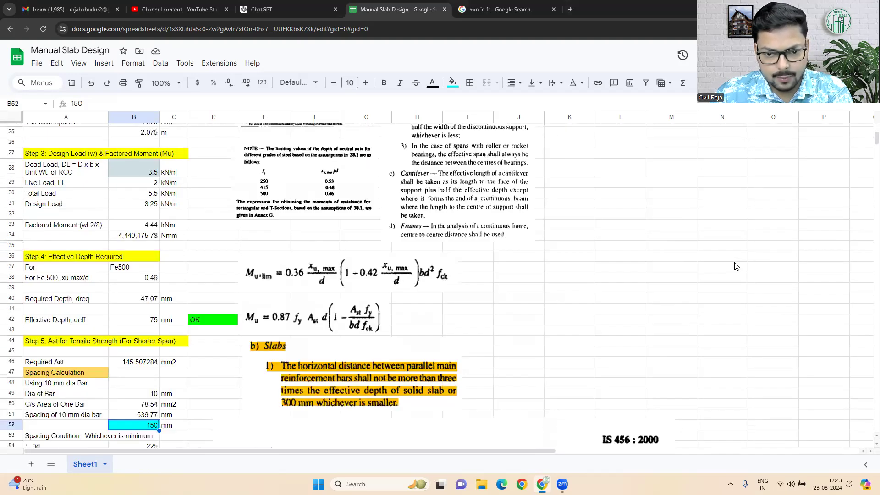
scroll(735, 266, up, 5)
scroll(736, 266, down, 1)
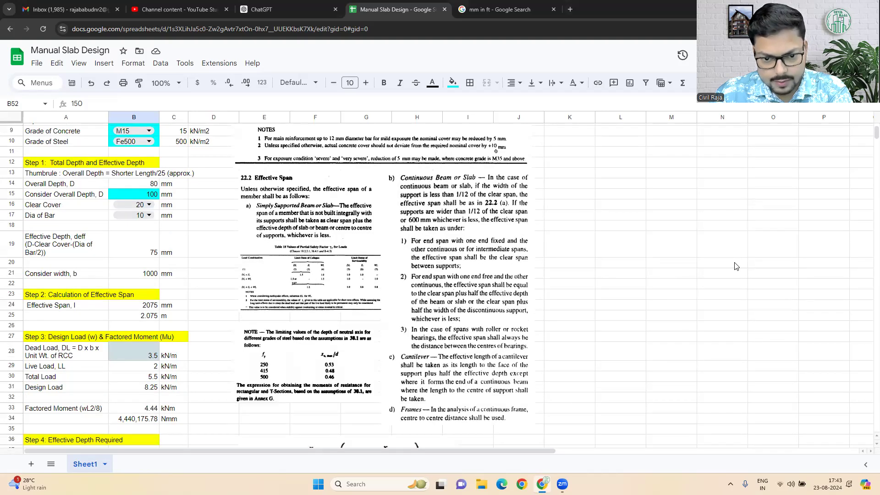
scroll(735, 266, down, 1)
scroll(735, 267, down, 2)
scroll(735, 267, down, 1)
scroll(735, 266, up, 3)
scroll(735, 266, down, 2)
scroll(735, 267, down, 3)
scroll(735, 266, down, 2)
scroll(735, 266, down, 3)
scroll(735, 266, down, 3)
scroll(736, 266, down, 2)
scroll(736, 266, down, 2)
scroll(735, 266, down, 2)
scroll(735, 266, up, 1)
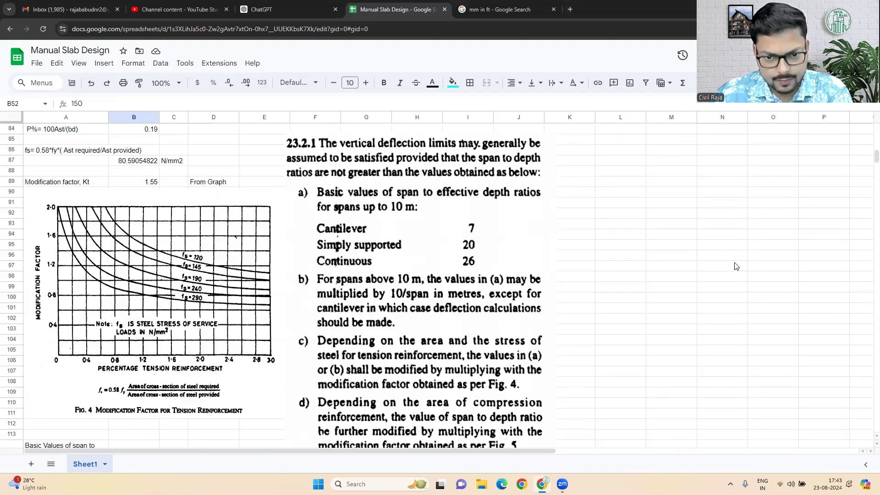
scroll(735, 266, up, 5)
scroll(736, 266, up, 6)
scroll(735, 266, up, 1)
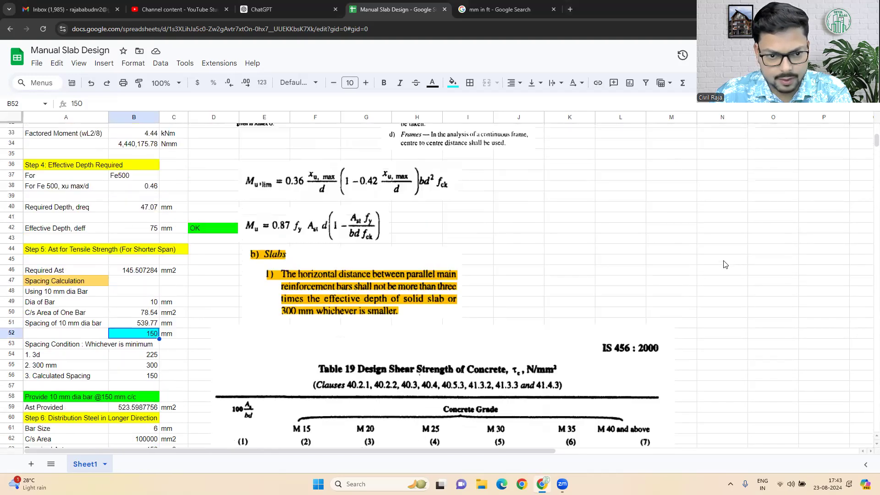
scroll(735, 266, up, 1)
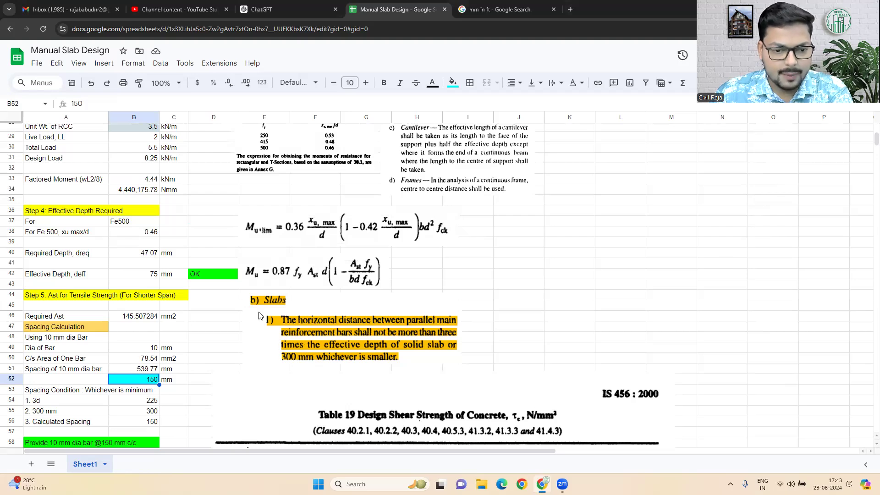
click(289, 325)
click(544, 331)
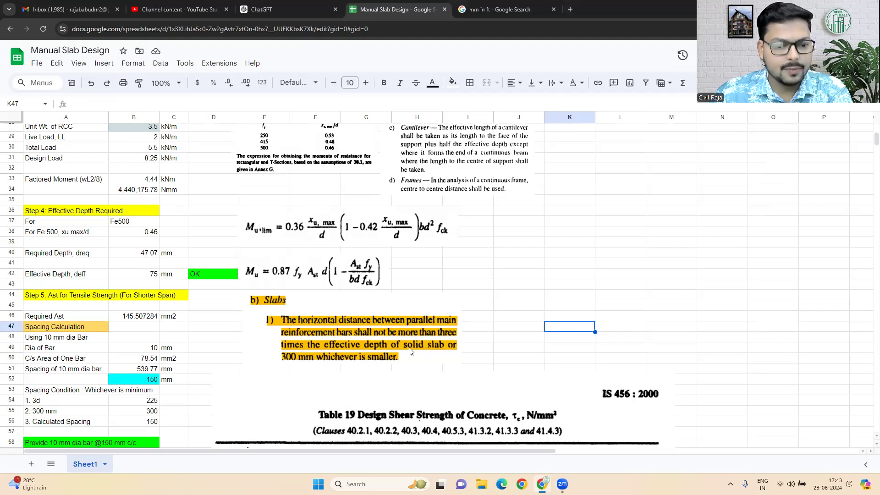
click(678, 284)
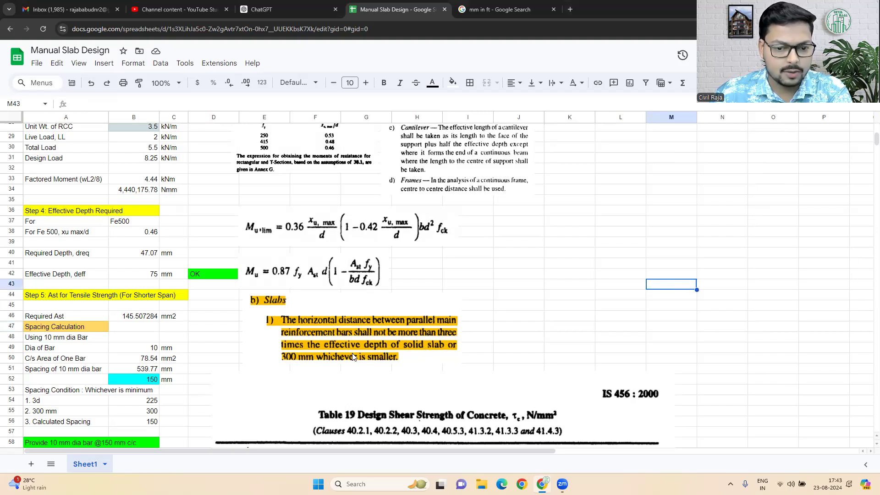
click(64, 402)
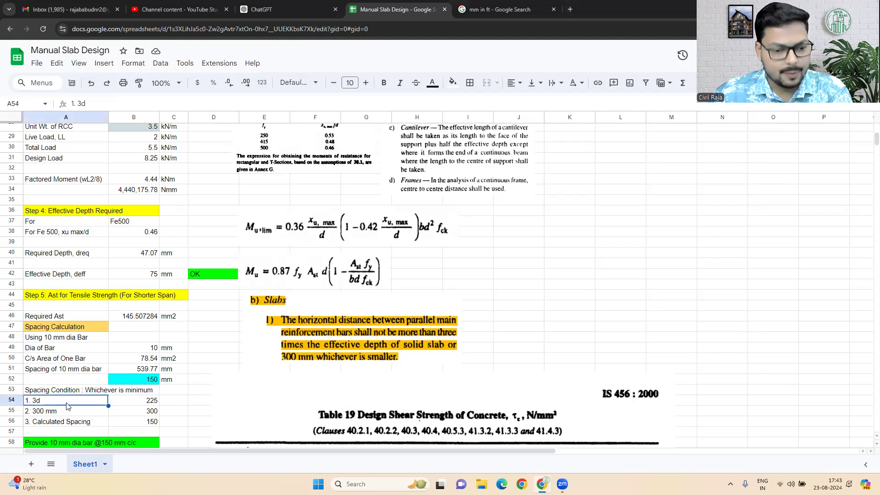
click(156, 403)
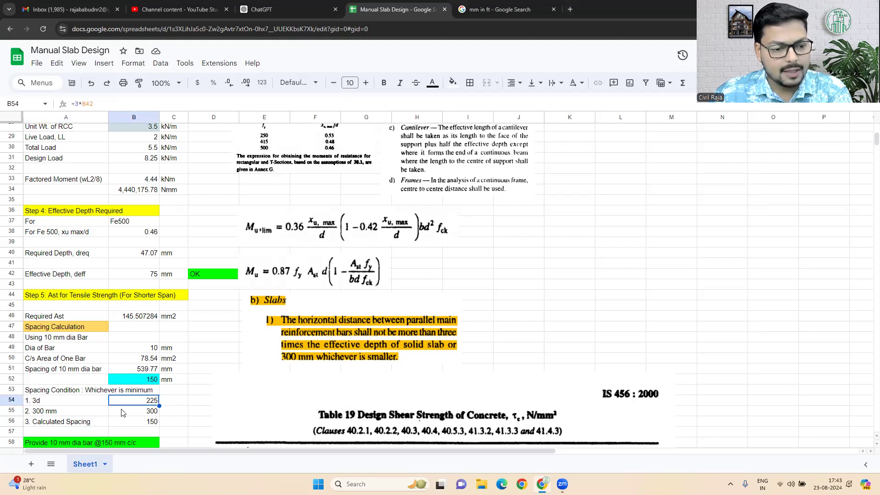
click(123, 412)
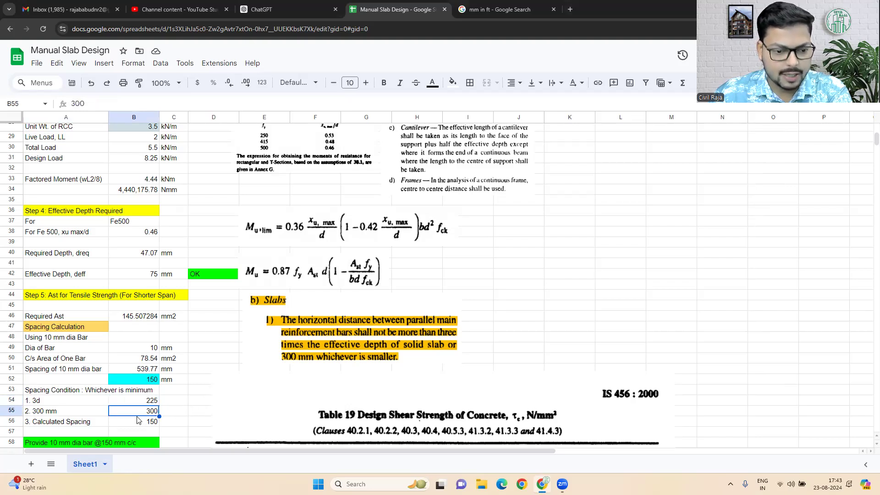
click(132, 425)
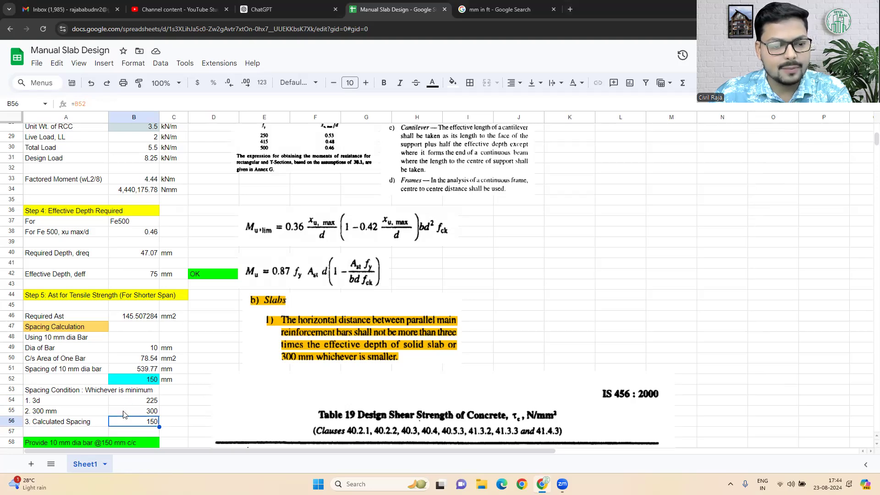
click(258, 389)
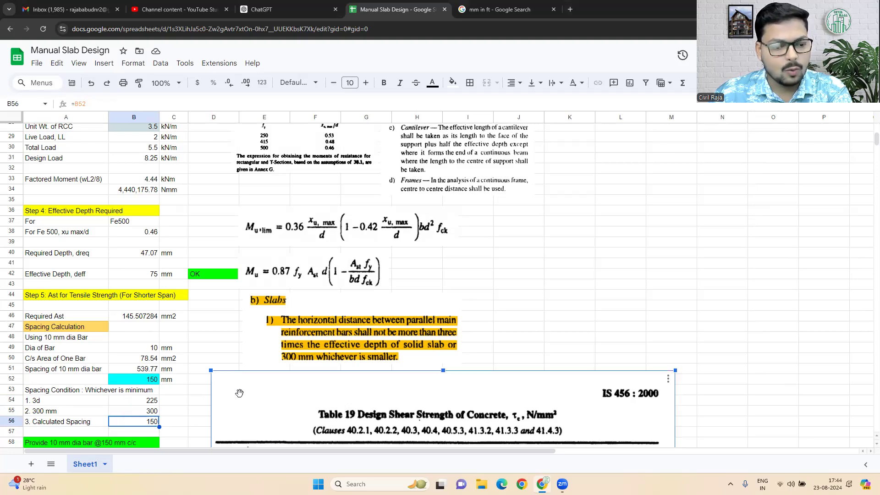
click(220, 363)
scroll(211, 345, down, 3)
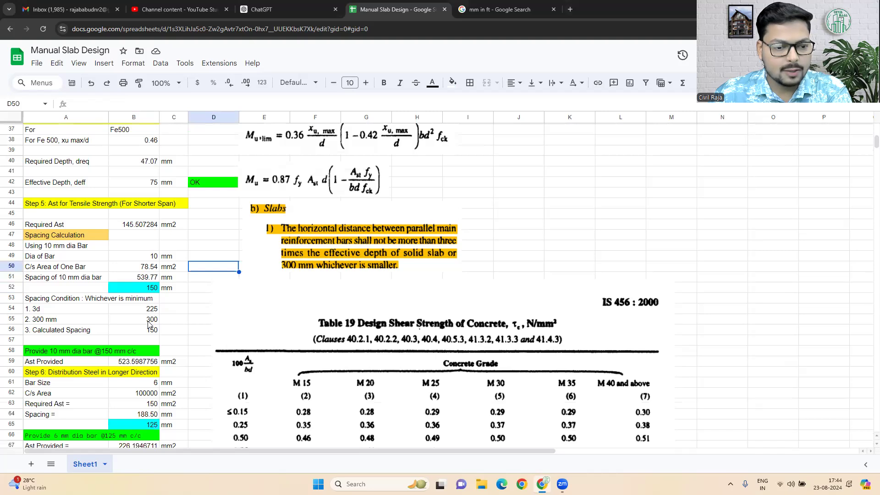
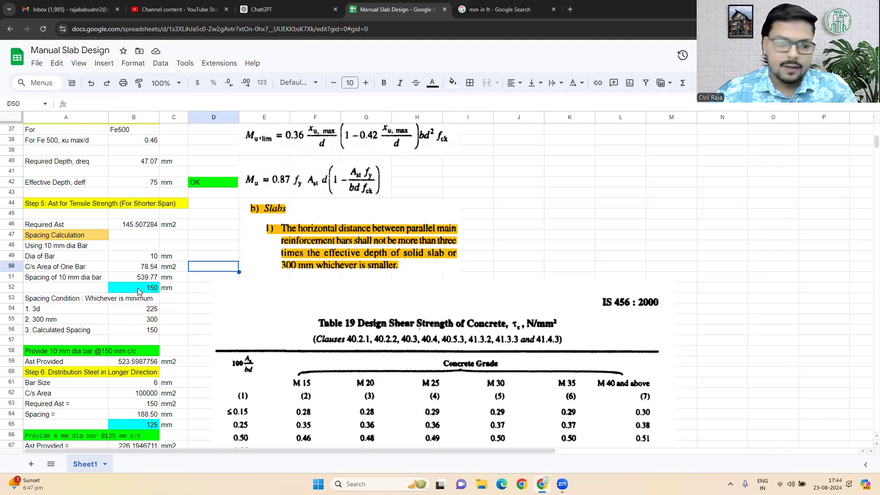
After checking the spacing formula, try an 8 mm main bar diameter at 100 mm spacing
click(128, 330)
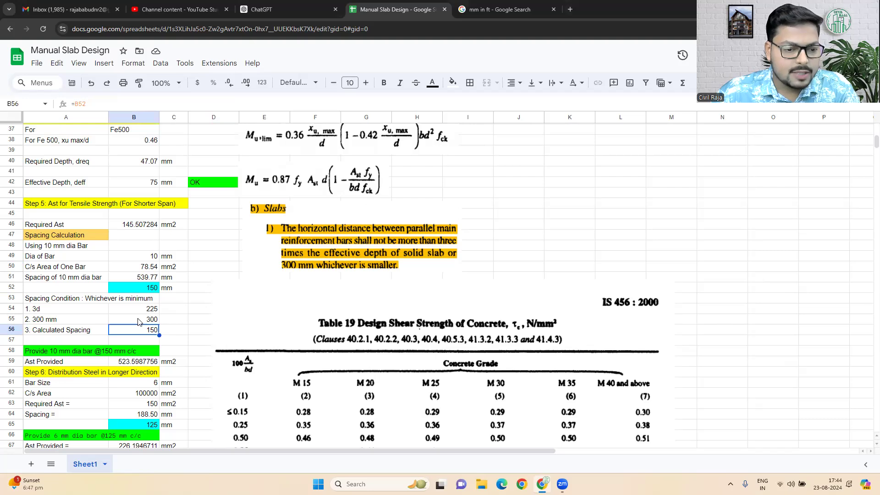
click(143, 258)
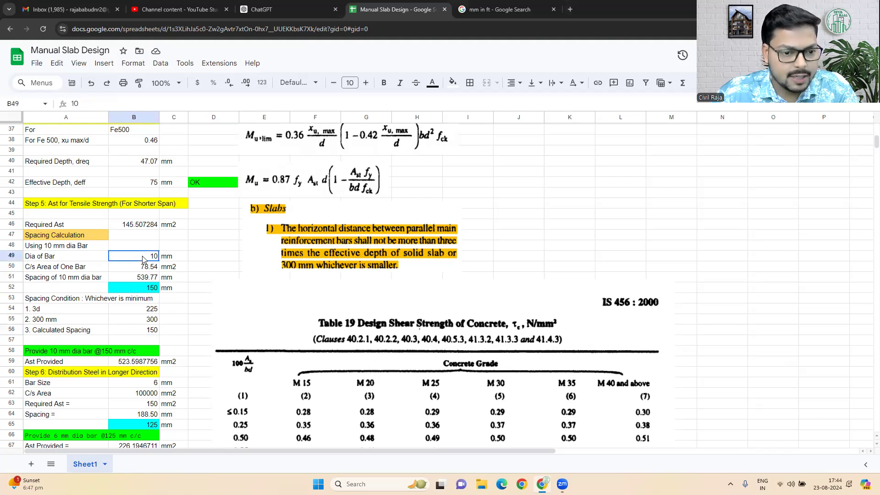
click(136, 333)
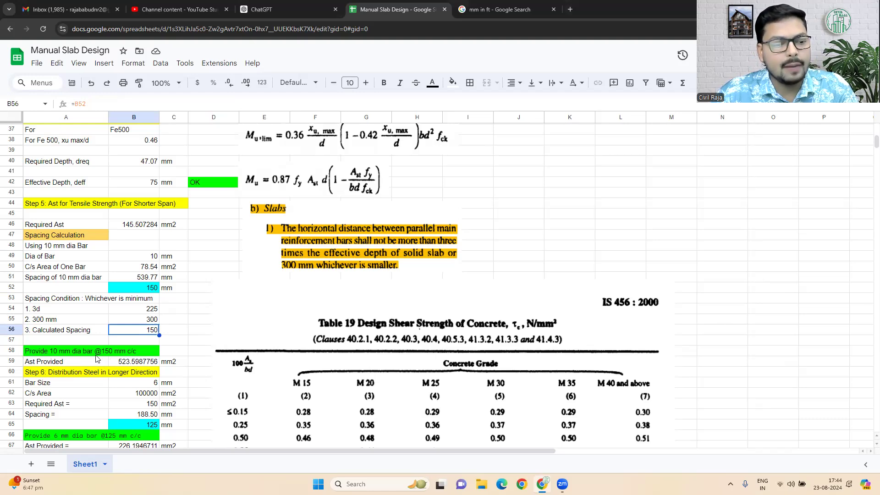
click(150, 259)
text(8)
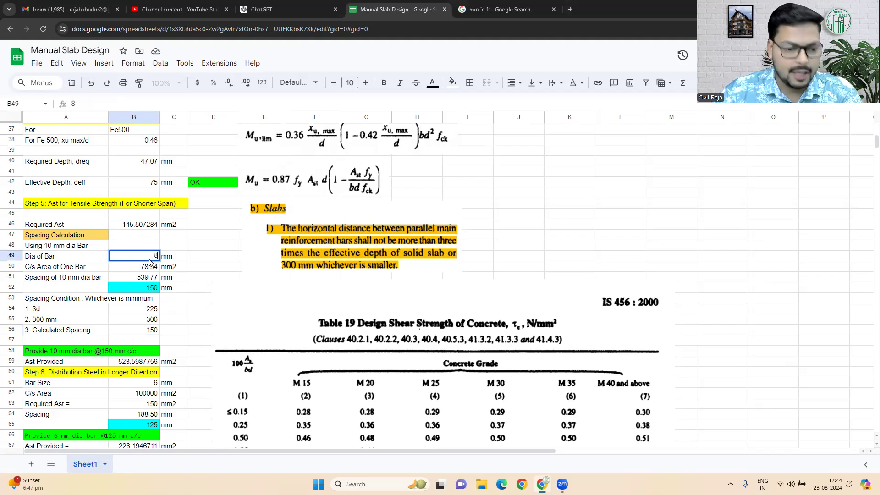
key(Return)
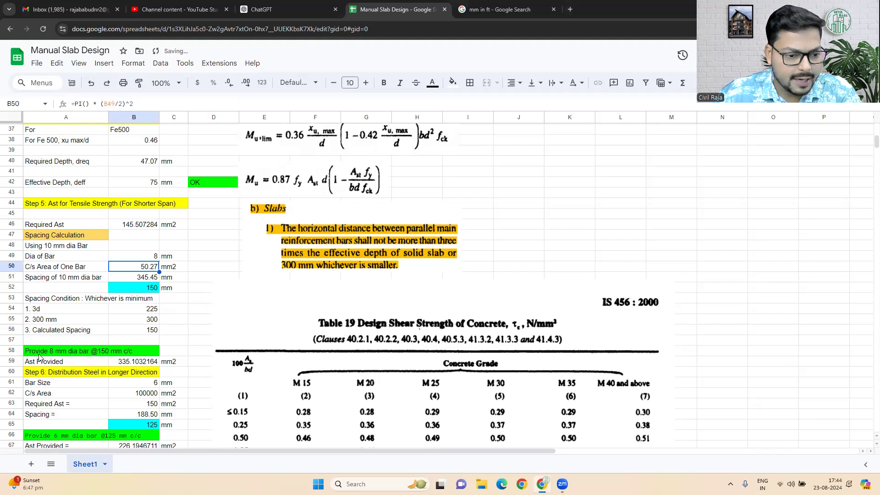
click(146, 290)
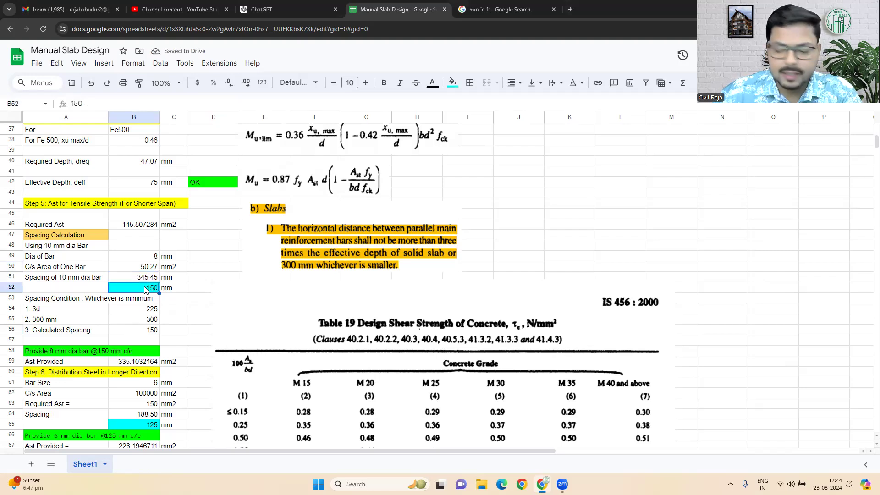
text(1)
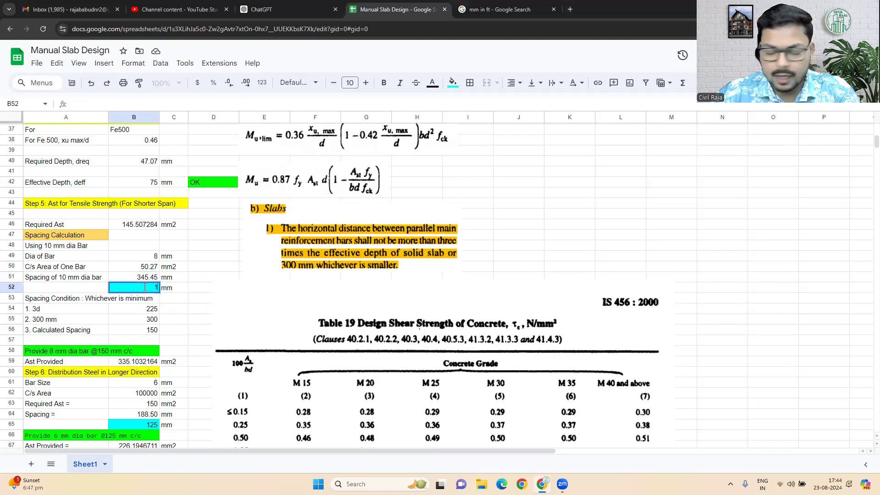
text(00)
key(Return)
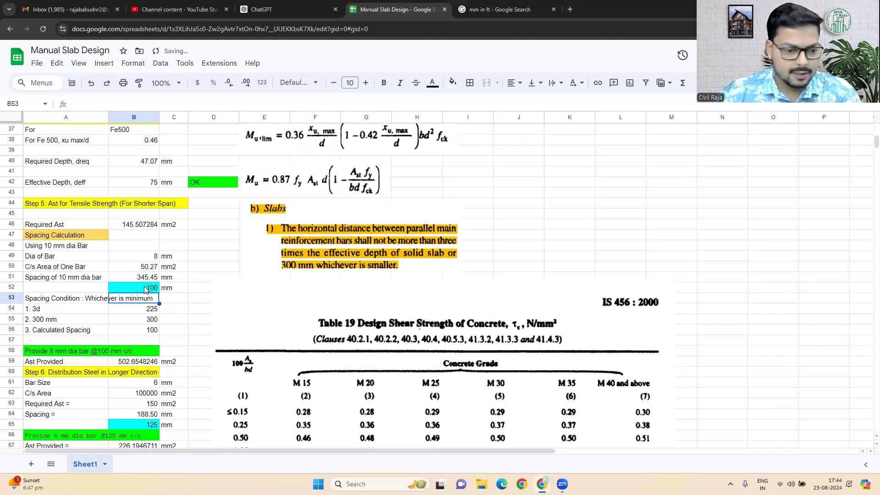
Try a 200 mm main bar spacing
scroll(145, 289, up, 2)
click(130, 338)
text(200)
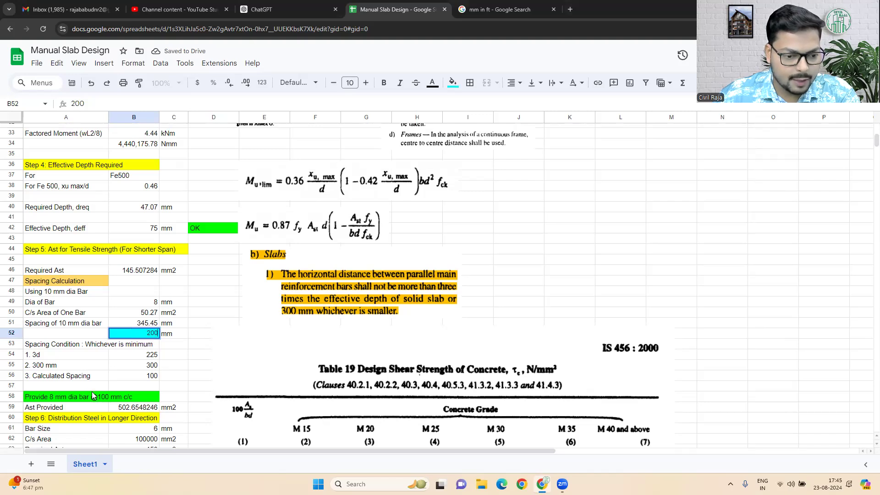
key(Return)
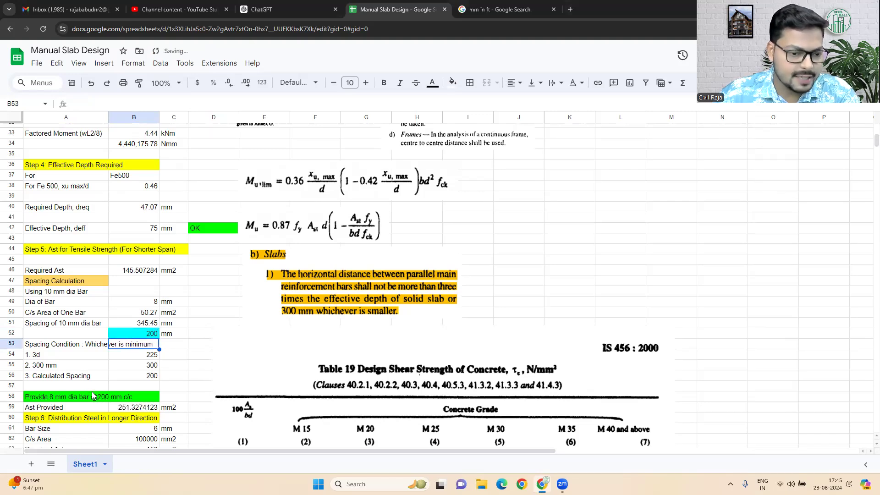
Restore the main bars to 10 mm diameter at 150 mm spacing
click(145, 302)
text(10)
key(Return)
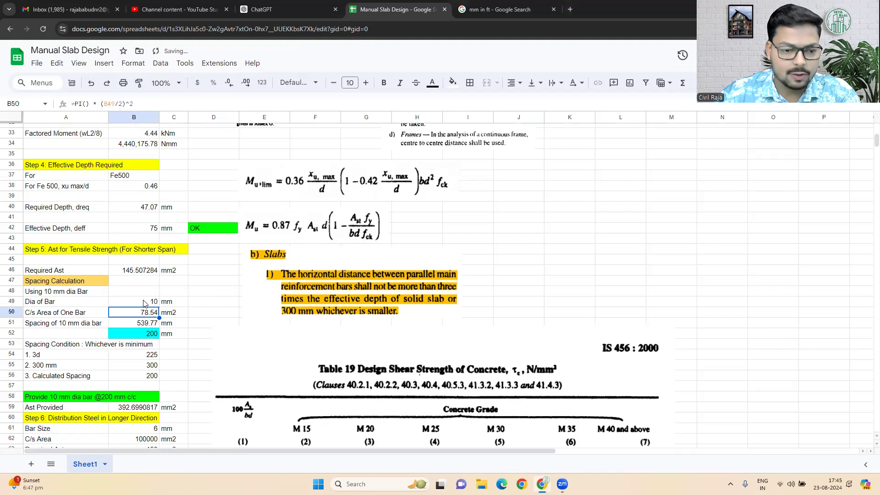
click(209, 356)
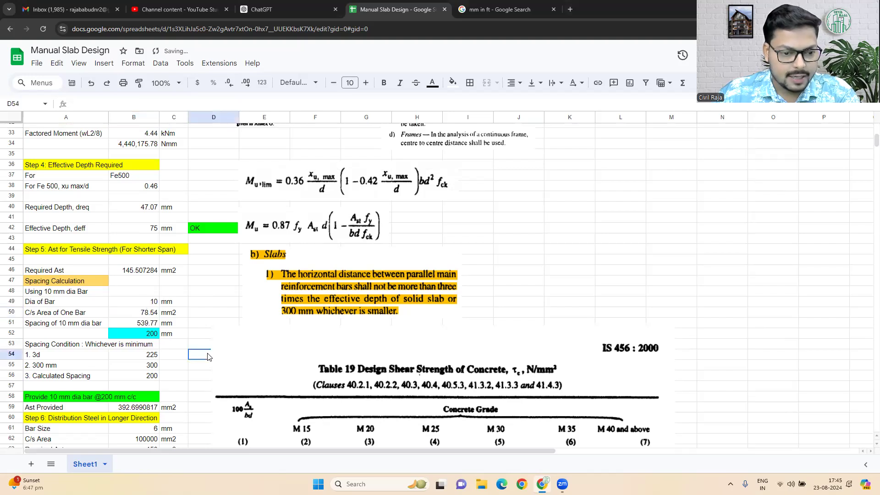
click(142, 337)
text(150)
key(Return)
click(766, 266)
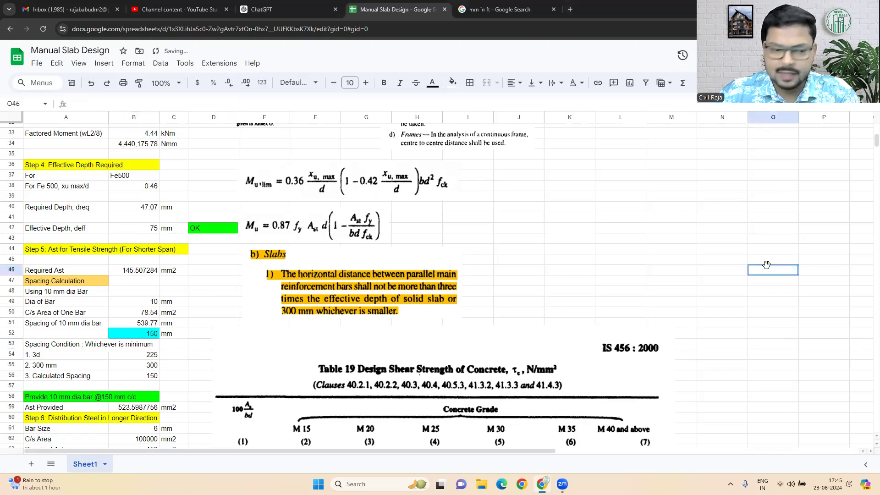
Try an 8 mm distribution bar size, then revert it to 10 mm
scroll(532, 206, down, 2)
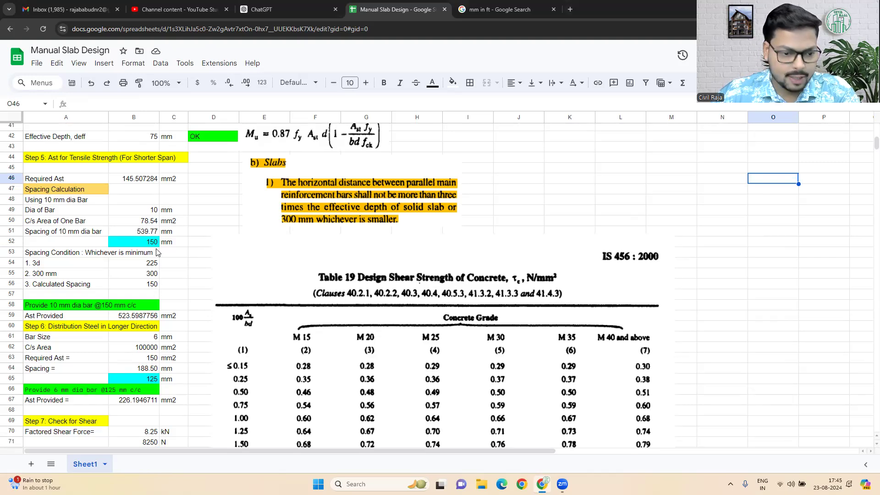
scroll(115, 270, down, 1)
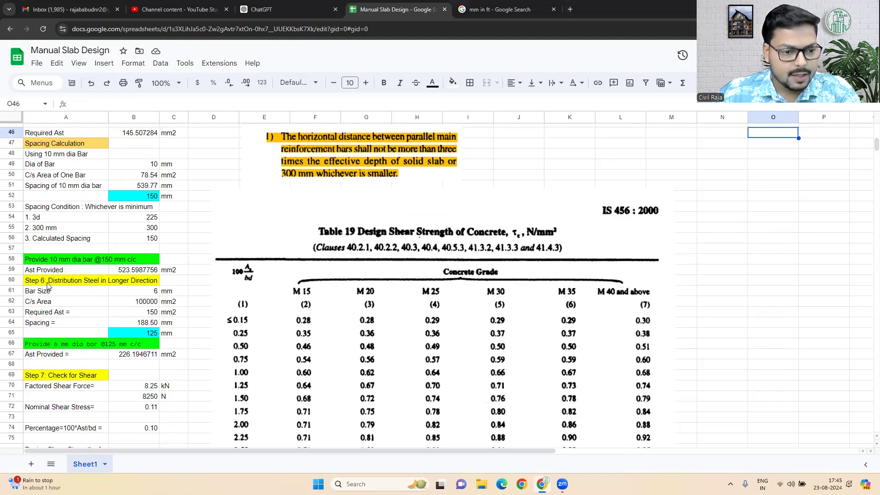
click(142, 295)
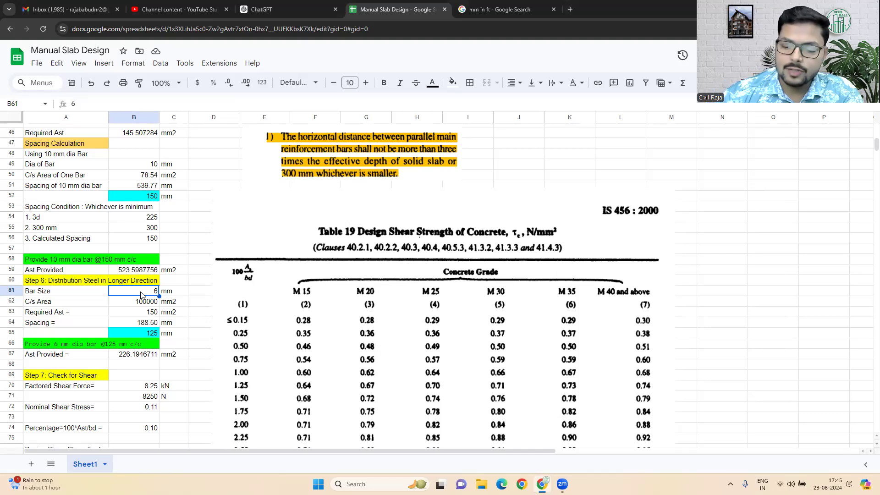
text(8)
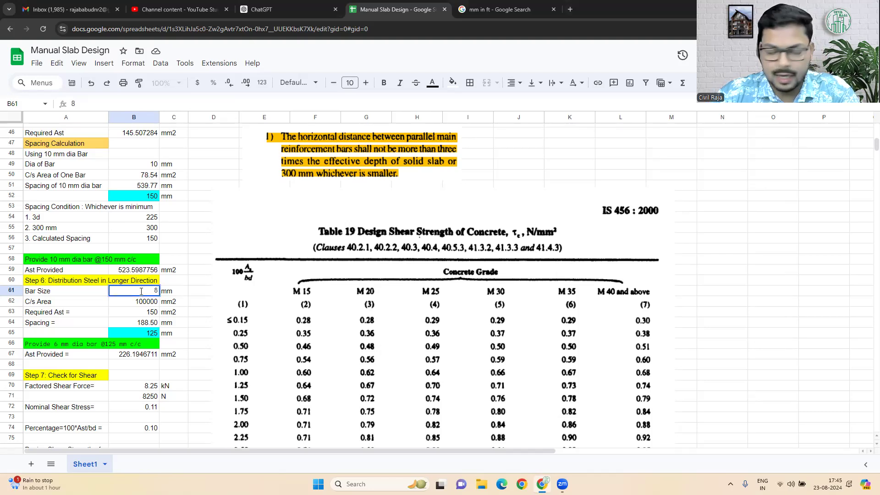
key(Return)
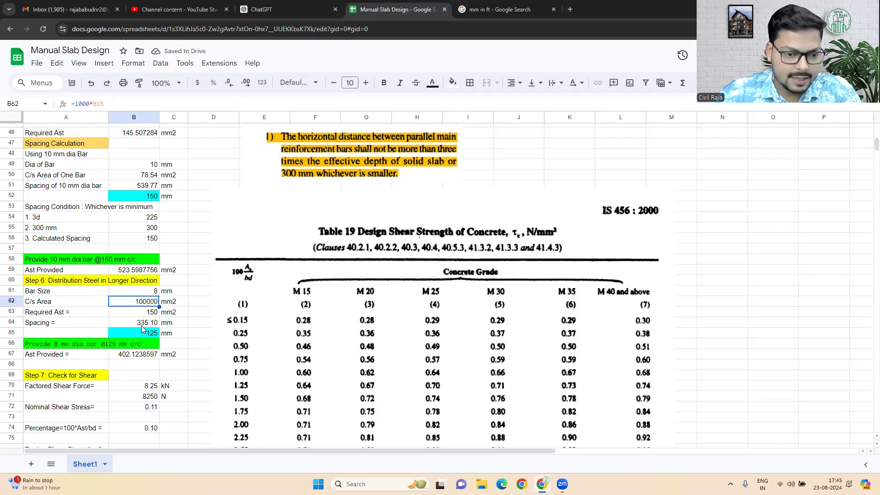
click(152, 290)
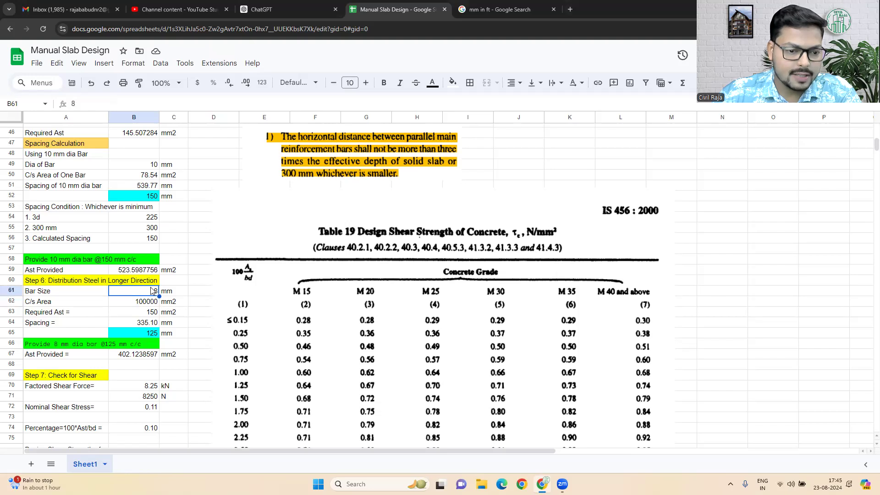
text(10)
key(Return)
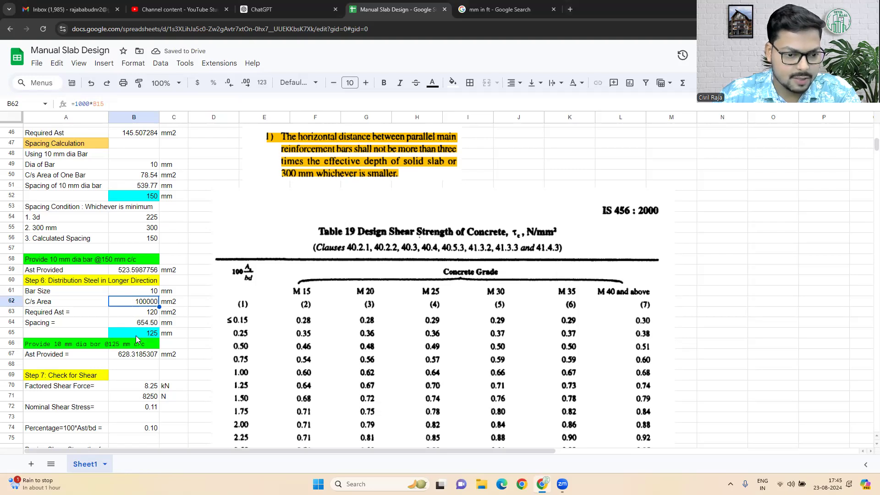
Try a 125 mm main bar spacing, then revert it to 150 mm
click(139, 198)
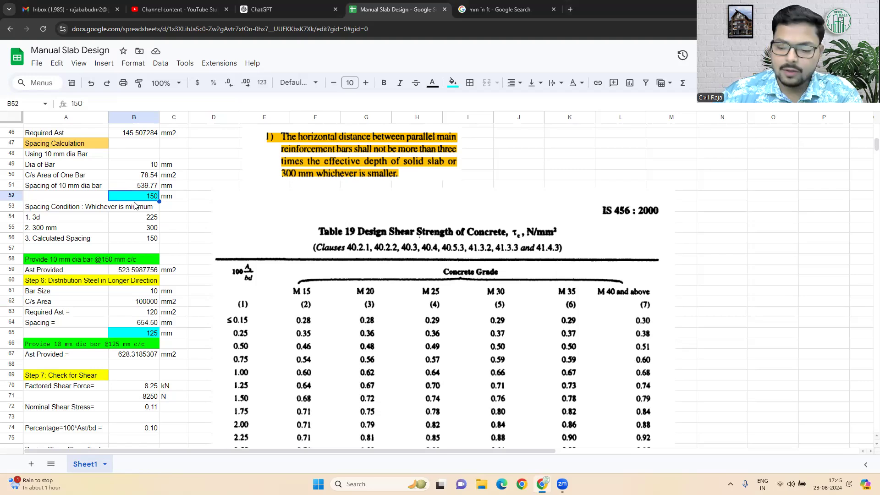
text(125)
key(Return)
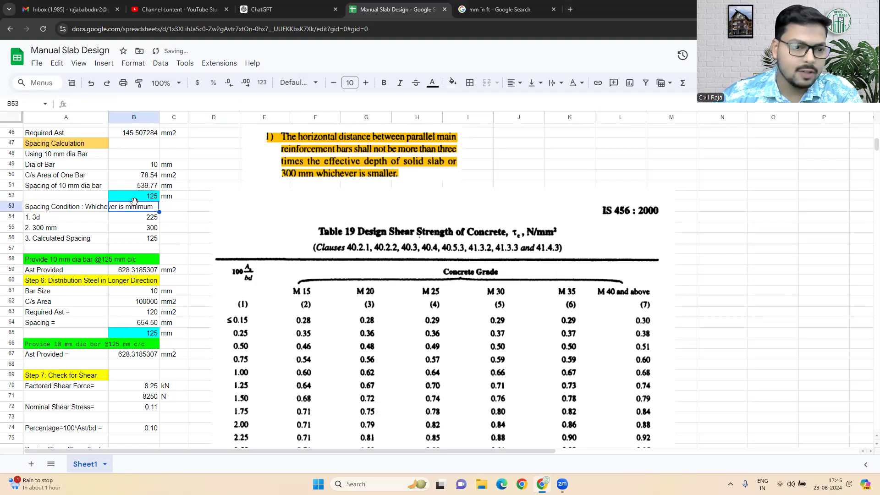
click(144, 199)
text(150)
key(Return)
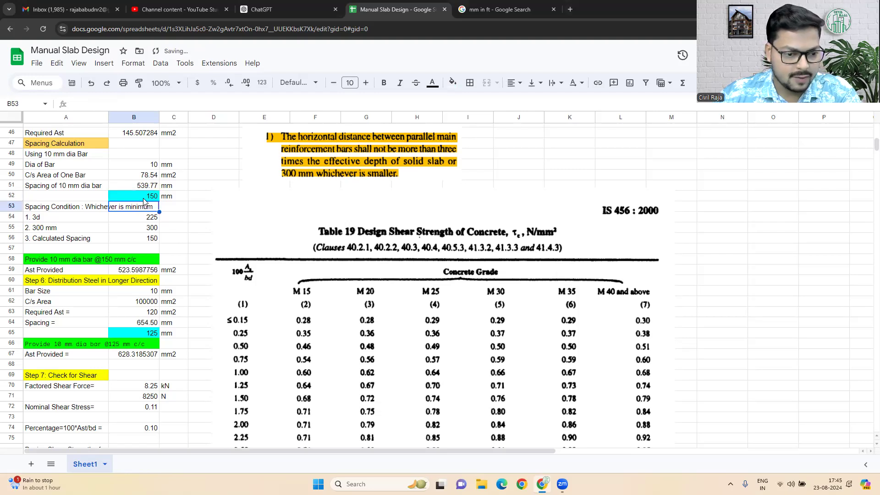
Try a 6 mm distribution bar size, undoing and redoing the change
click(138, 333)
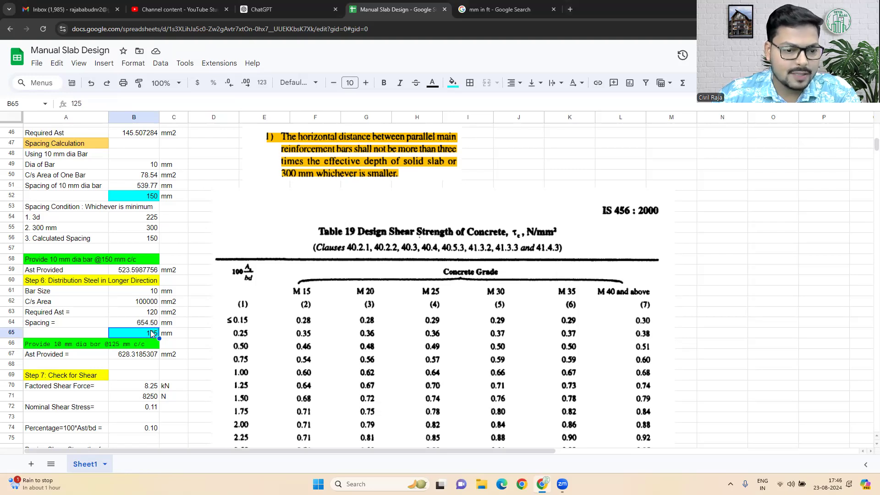
click(148, 294)
text(6)
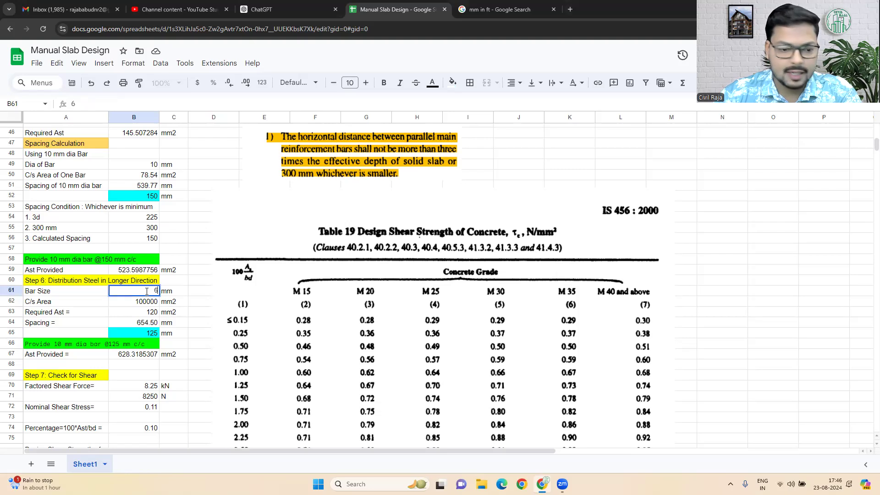
key(Return)
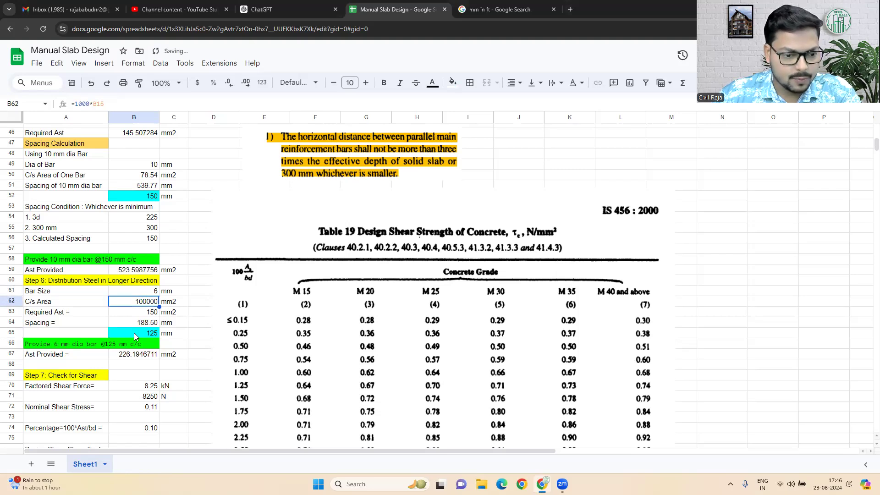
click(134, 332)
key(ctrl+z)
key(ctrl+y)
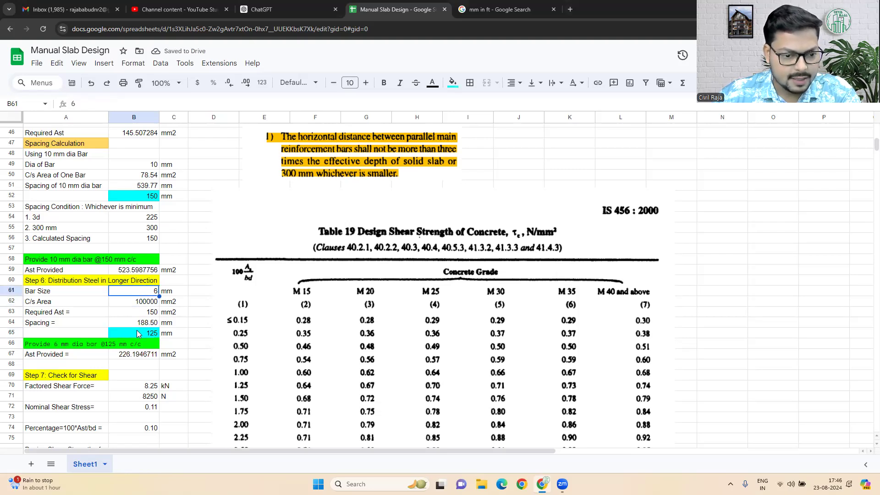
click(137, 332)
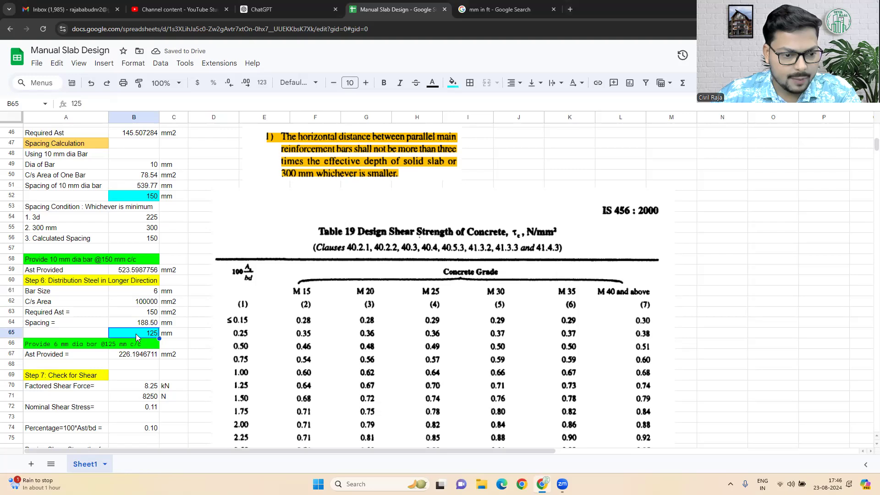
Set distribution steel to 8 mm bars at 200 mm spacing, giving Ast provided 251.33 mm2
click(149, 293)
text(8)
key(Return)
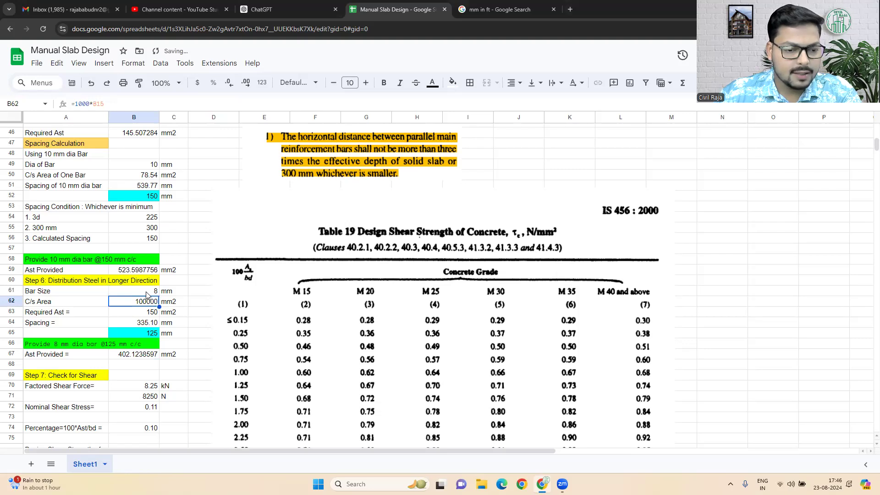
click(139, 333)
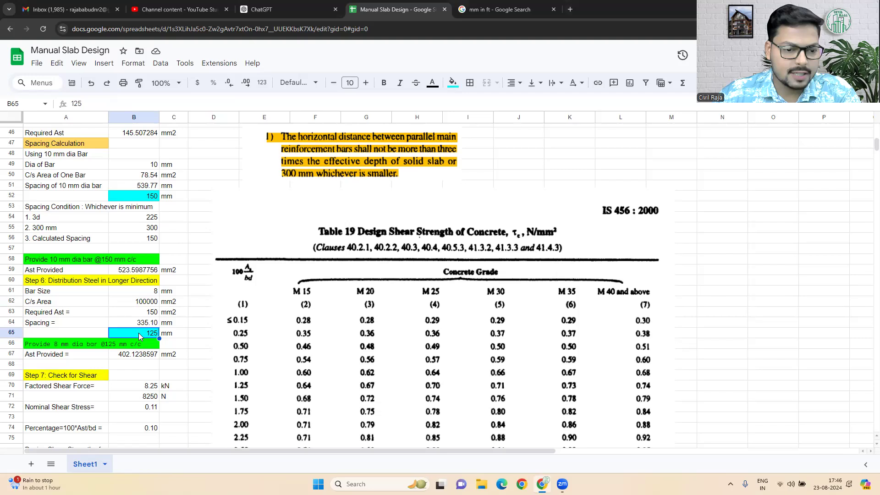
text(200)
key(Return)
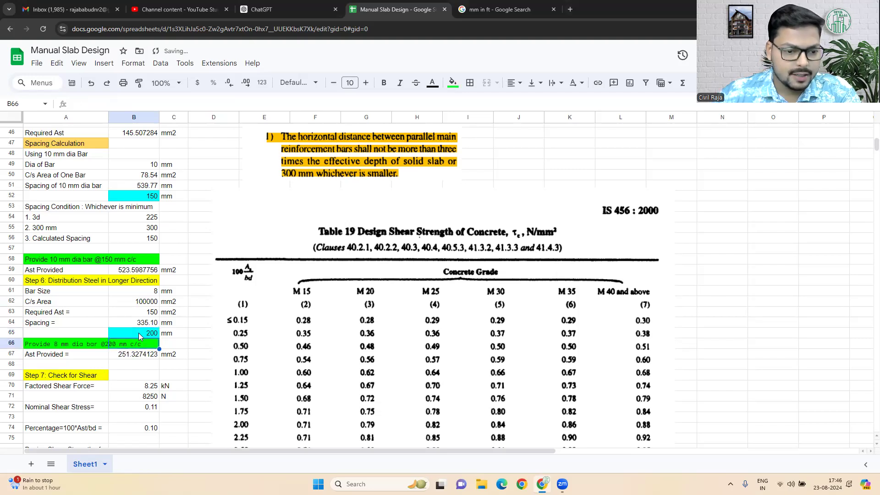
click(193, 367)
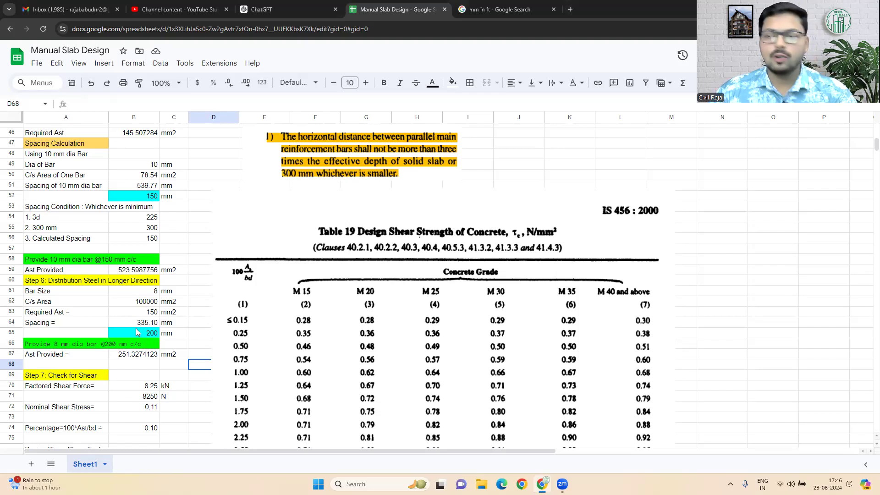
click(137, 322)
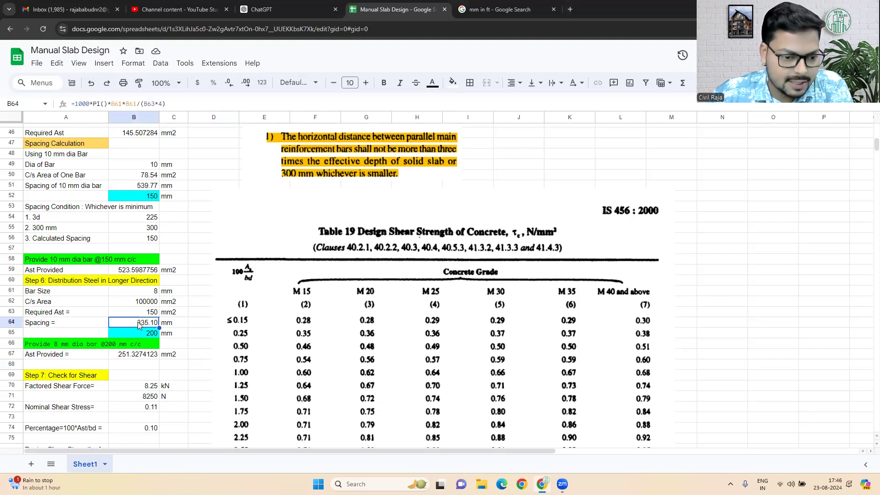
click(201, 356)
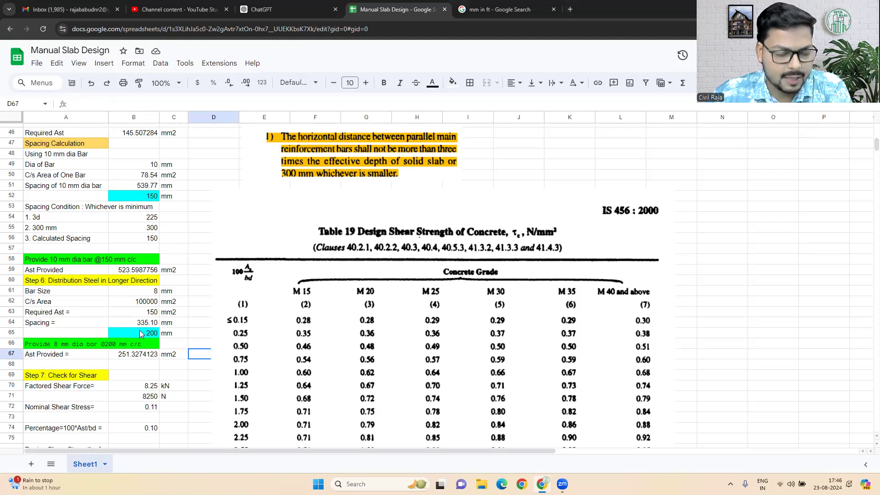
click(230, 317)
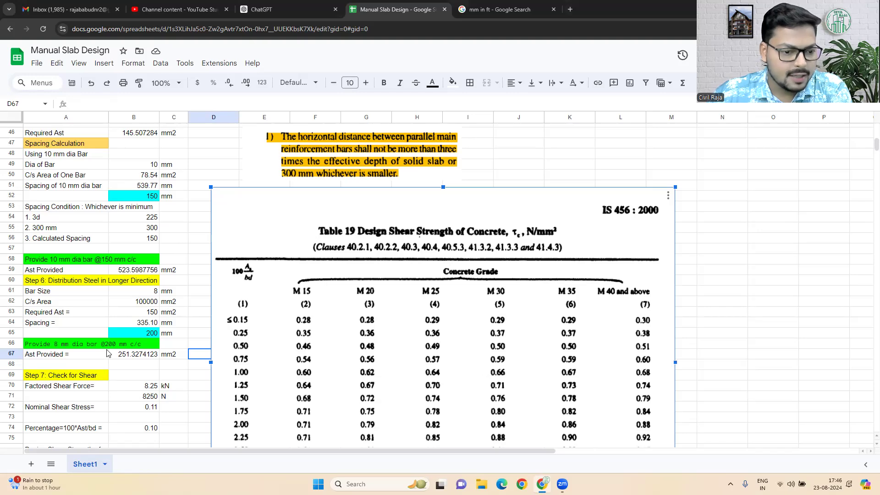
click(768, 302)
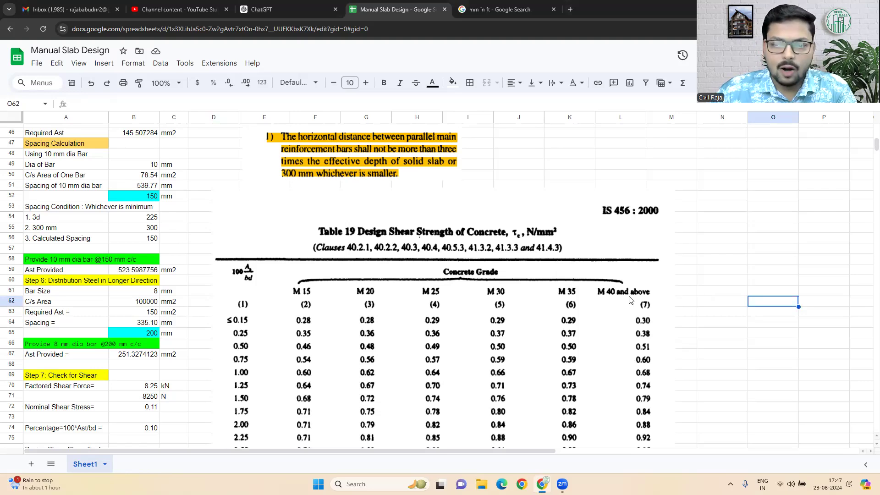
scroll(752, 274, down, 3)
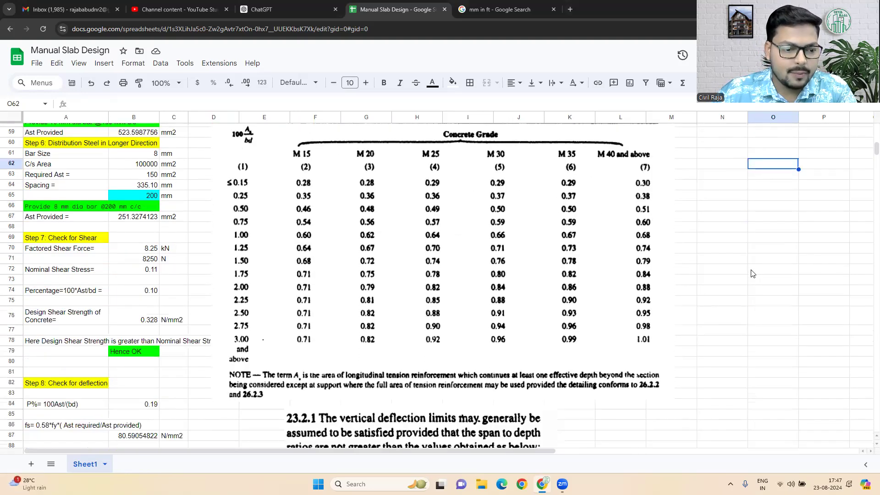
scroll(751, 274, down, 3)
scroll(752, 273, down, 2)
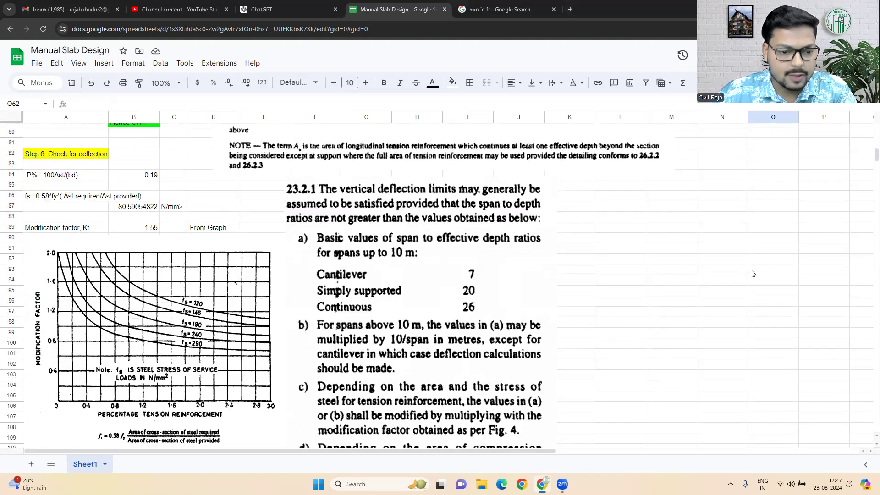
scroll(752, 274, down, 2)
scroll(752, 273, up, 4)
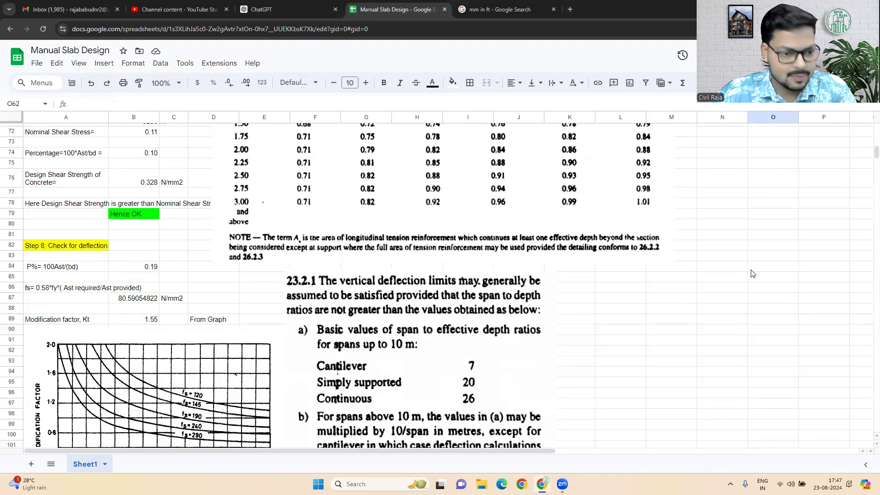
scroll(211, 322, up, 4)
scroll(10, 247, down, 1)
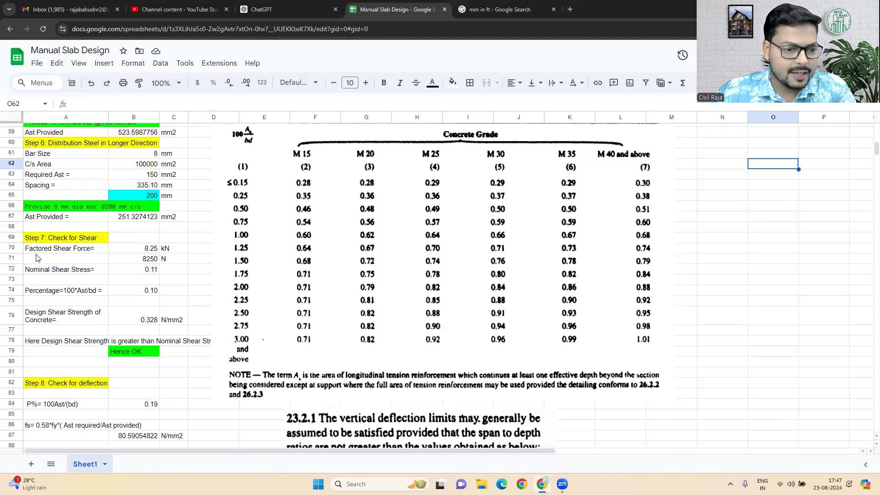
click(132, 253)
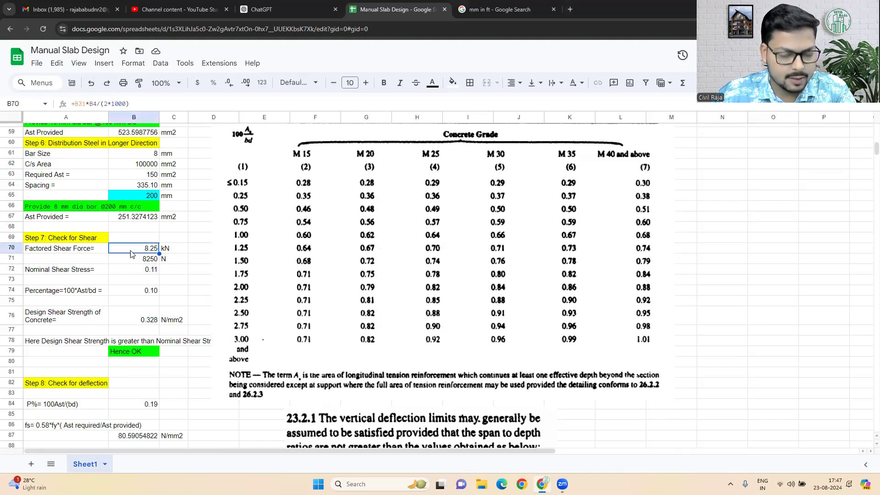
click(133, 260)
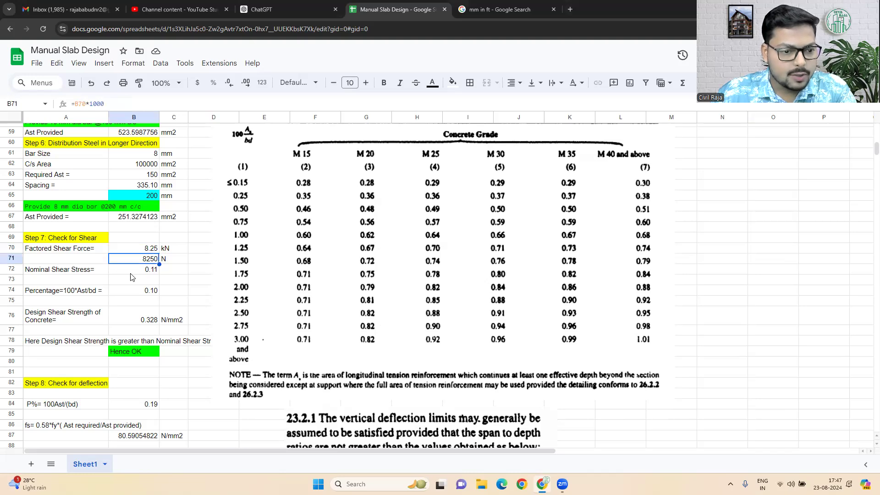
click(204, 270)
click(150, 271)
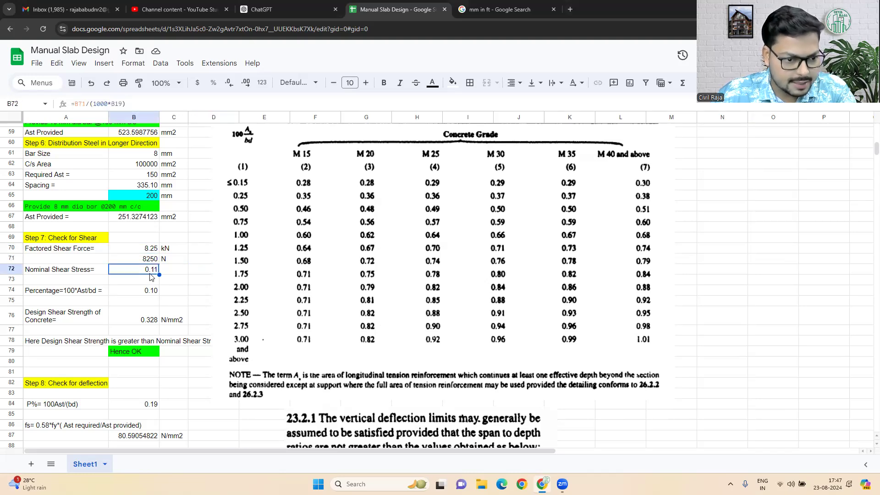
click(142, 294)
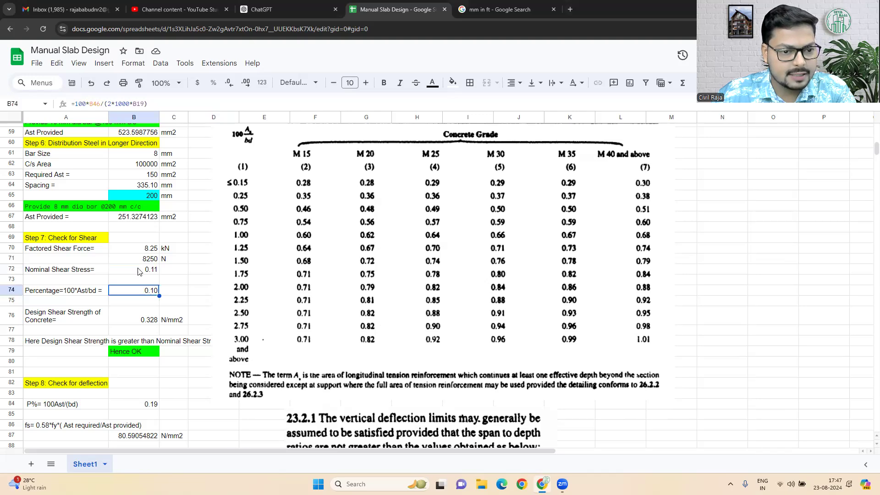
click(139, 271)
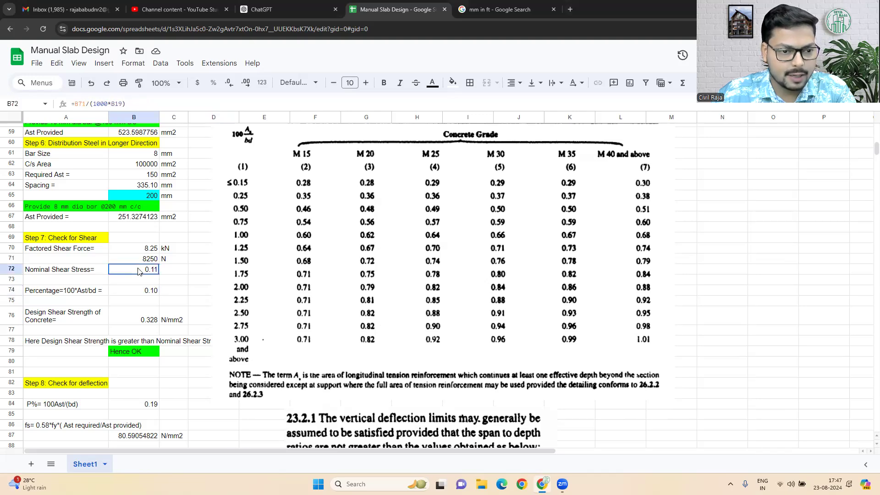
click(146, 319)
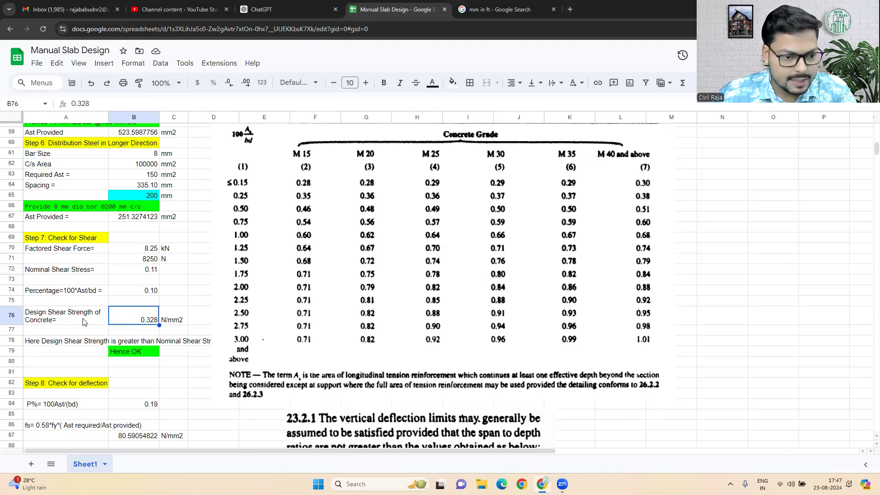
click(200, 301)
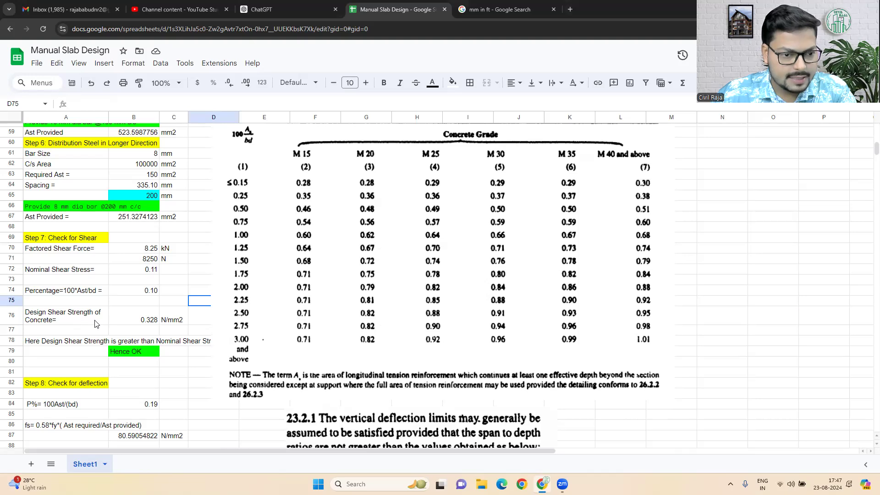
click(141, 320)
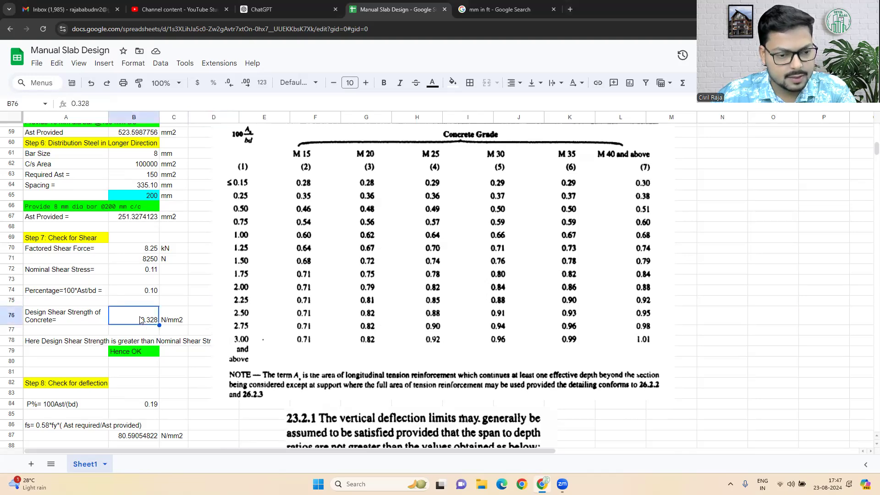
click(196, 368)
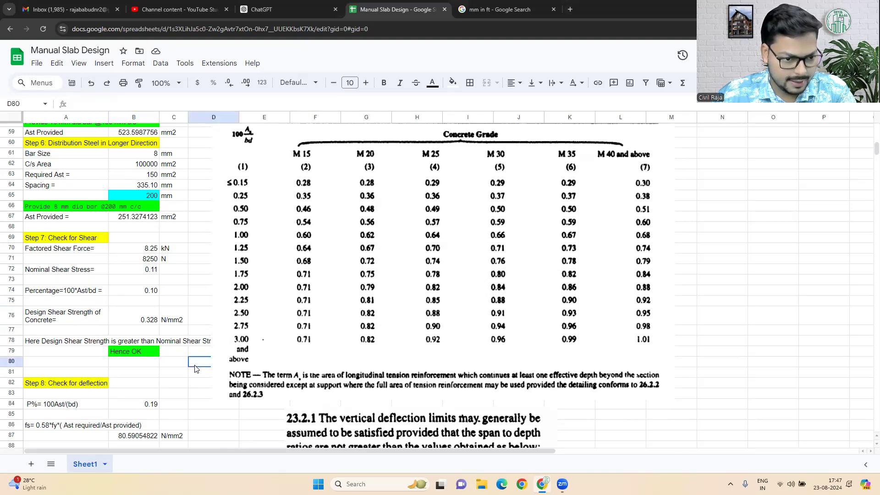
scroll(213, 310, up, 3)
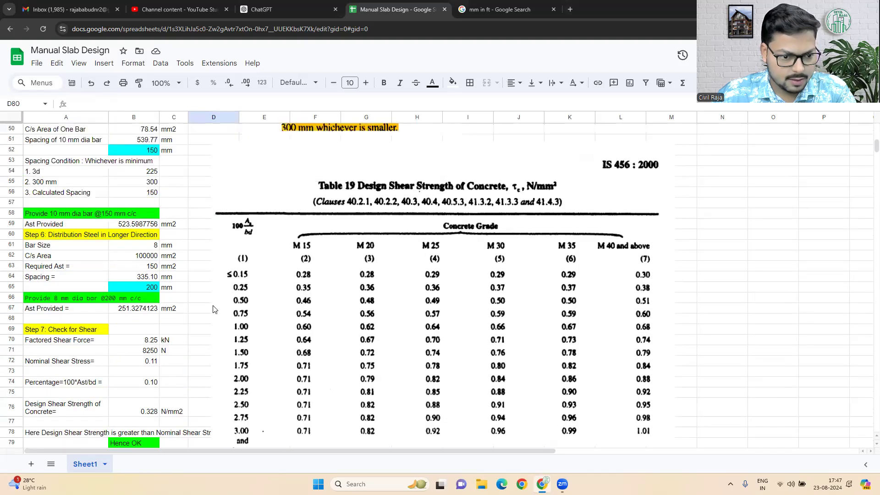
scroll(213, 310, up, 2)
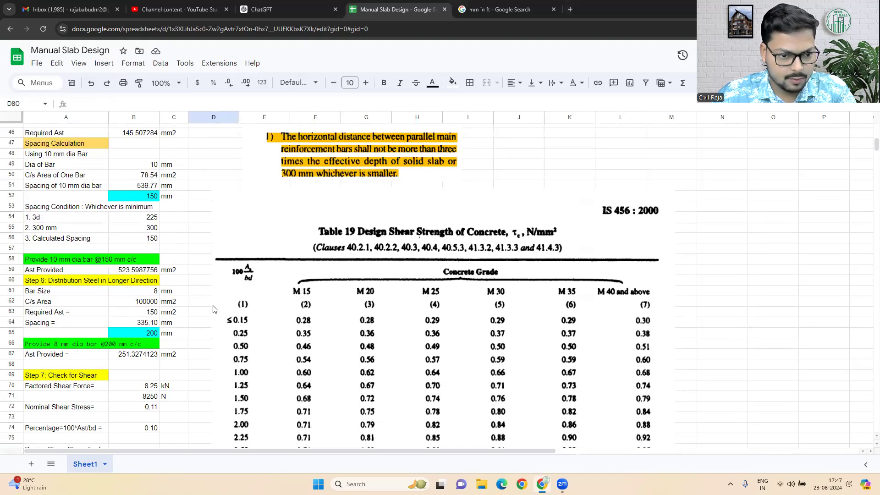
scroll(213, 309, up, 2)
scroll(213, 309, down, 4)
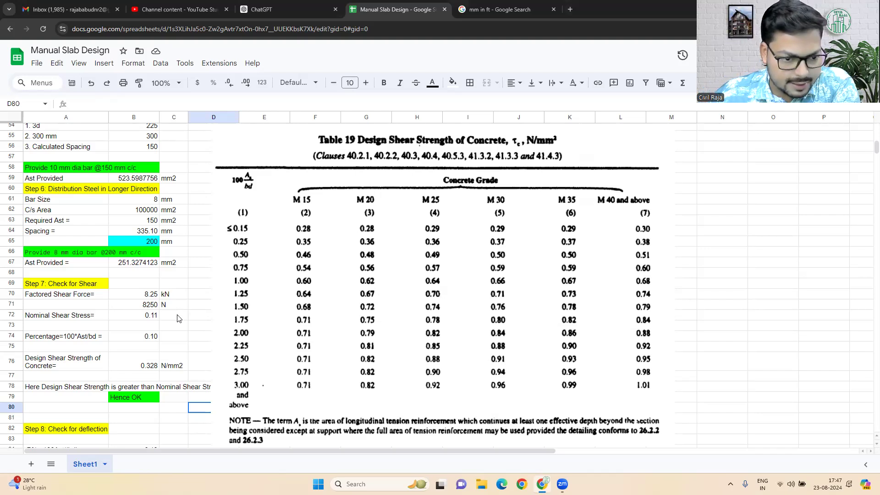
click(150, 338)
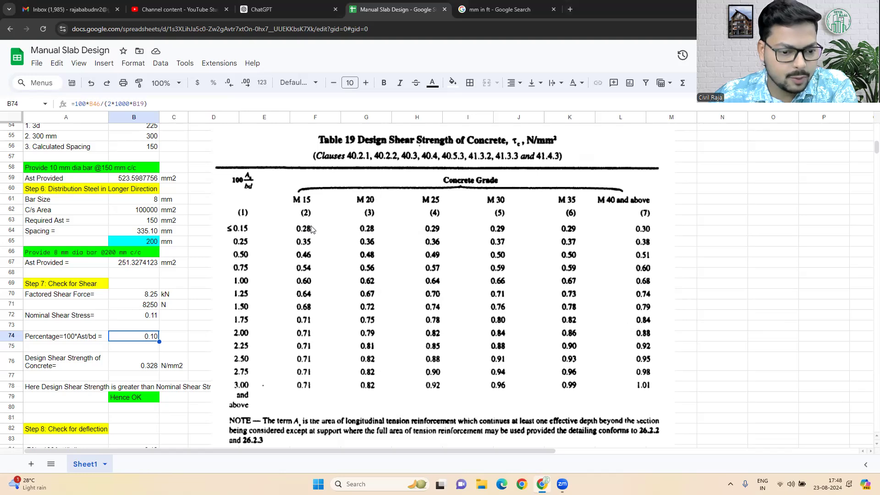
click(138, 367)
text(0.28)
key(Return)
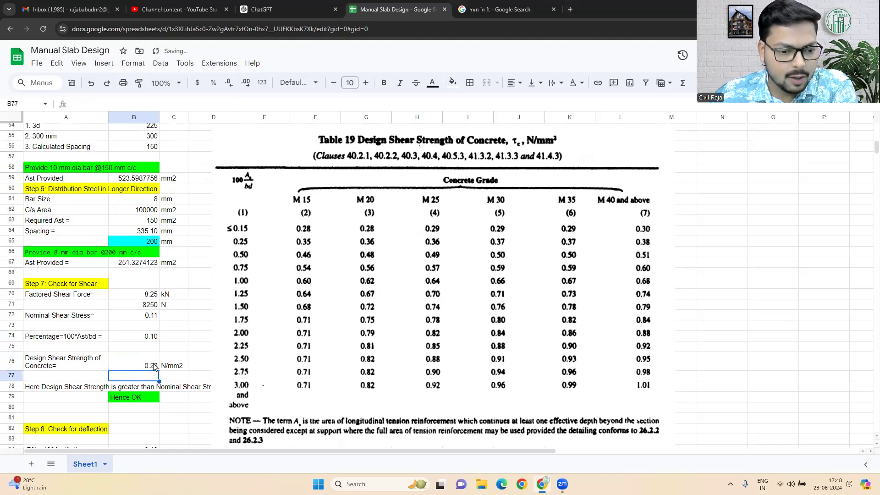
click(144, 368)
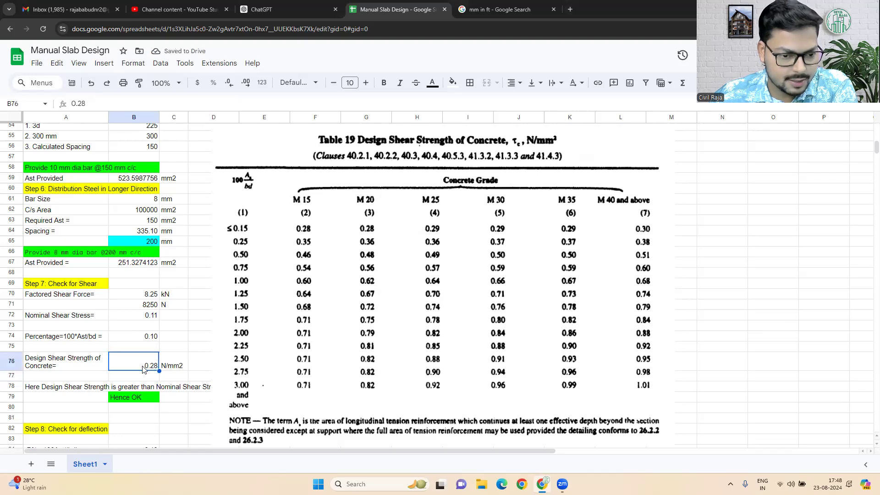
click(141, 316)
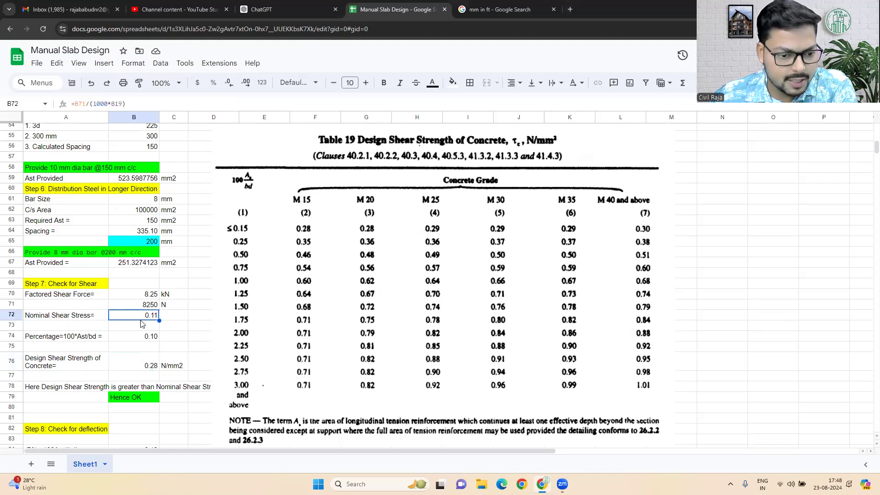
click(75, 390)
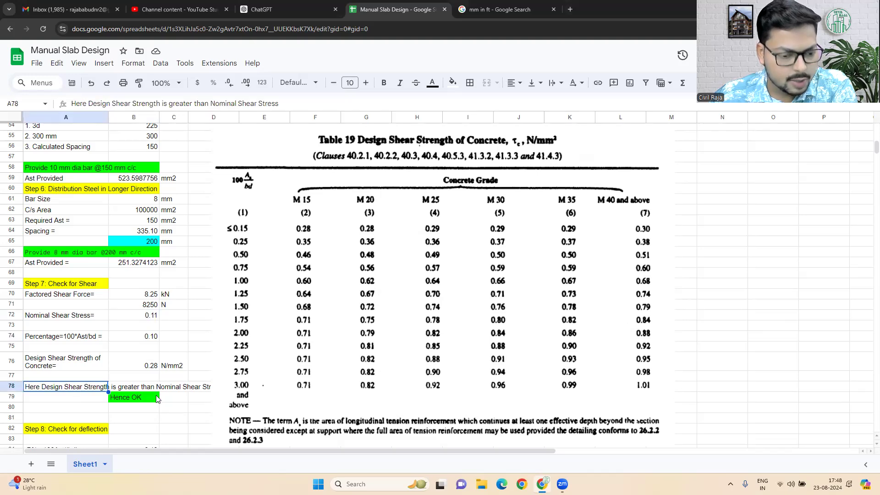
click(177, 408)
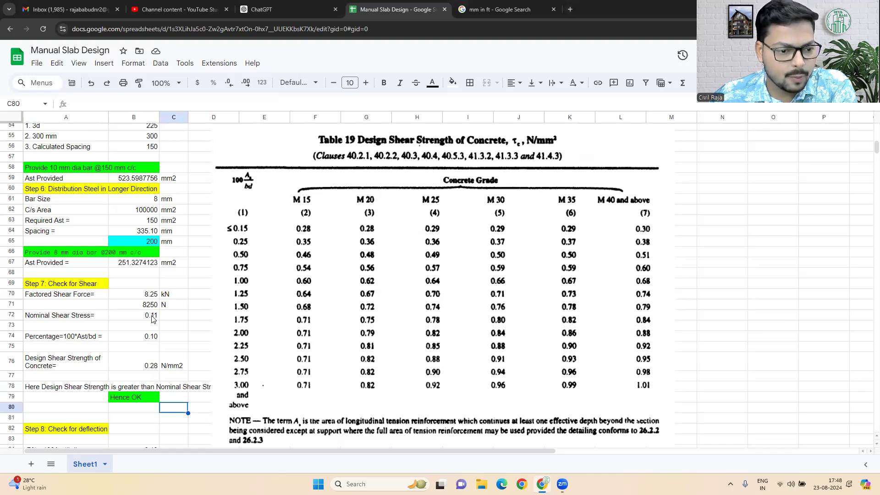
click(153, 318)
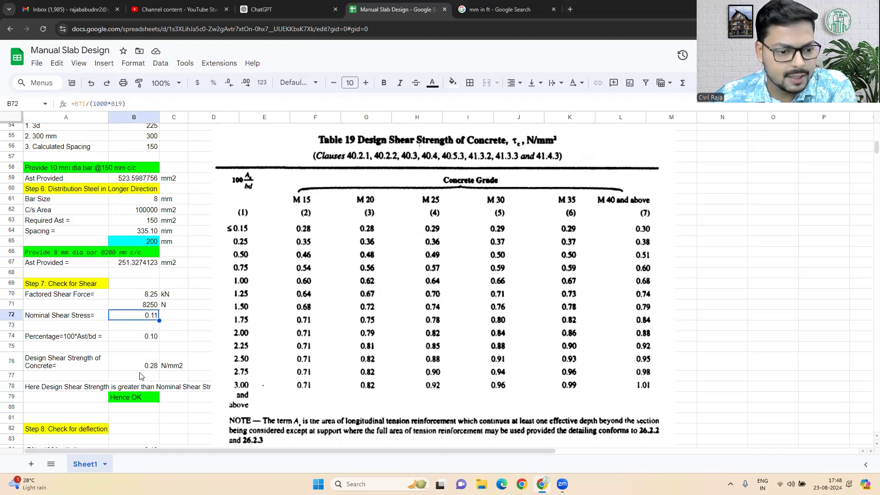
click(141, 369)
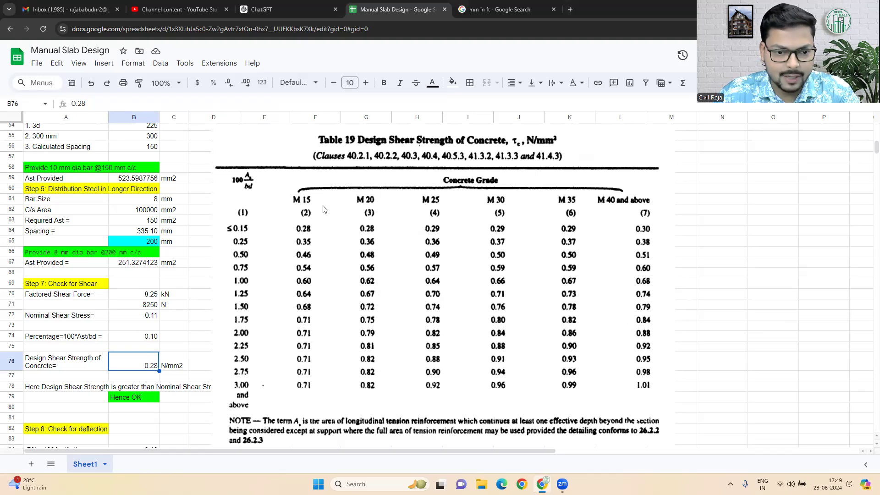
click(153, 338)
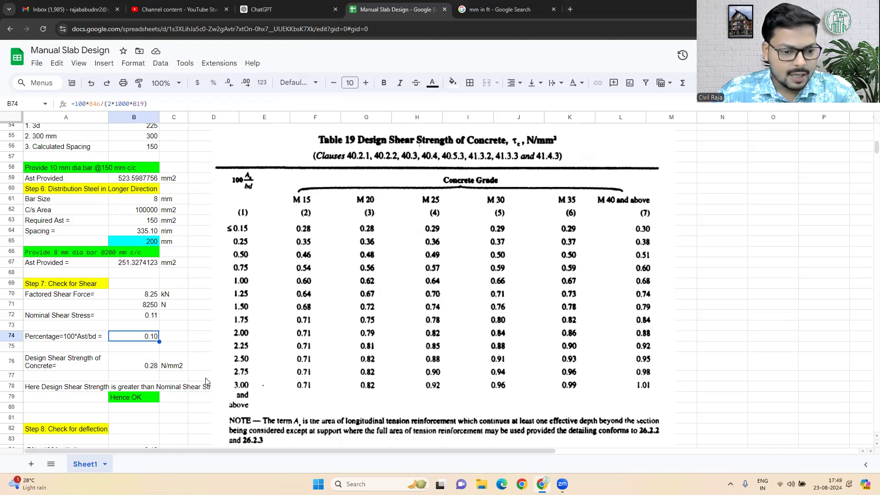
click(153, 408)
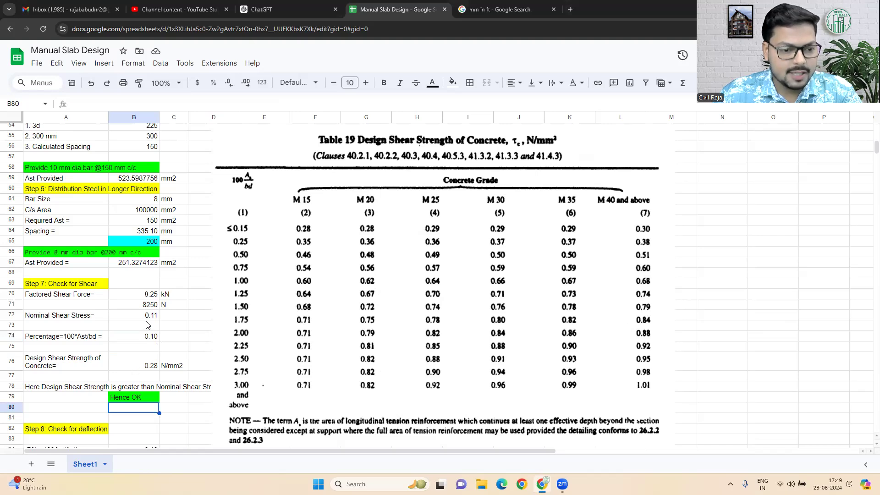
click(173, 409)
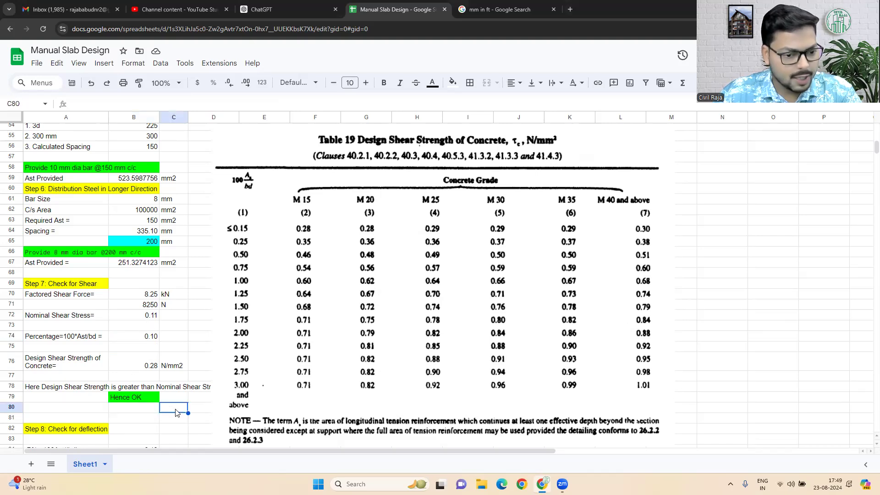
scroll(156, 348, down, 1)
scroll(154, 335, down, 1)
scroll(154, 289, down, 3)
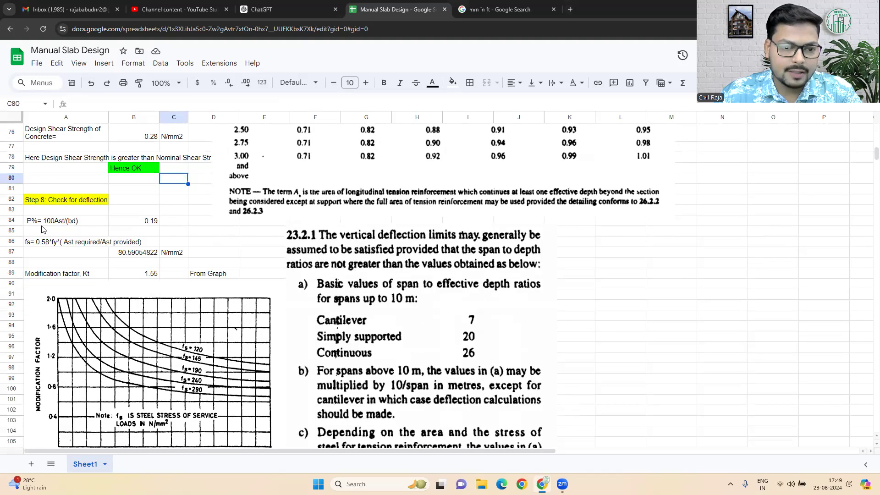
click(141, 224)
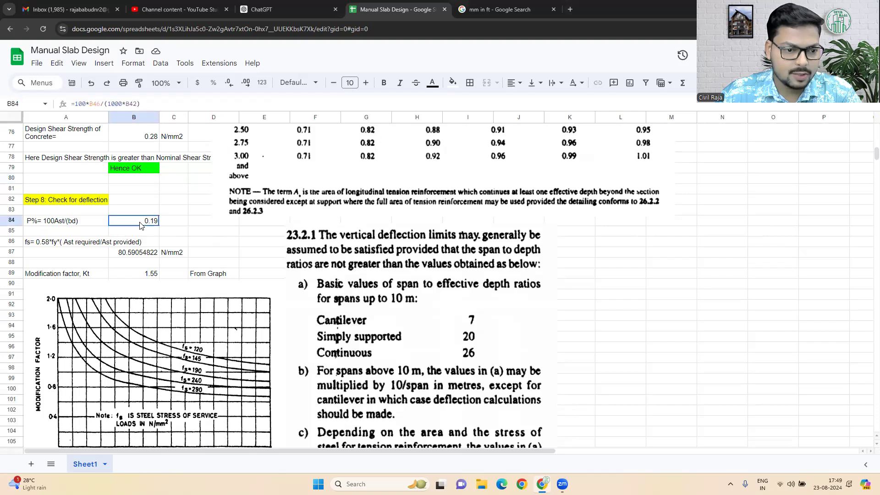
click(133, 253)
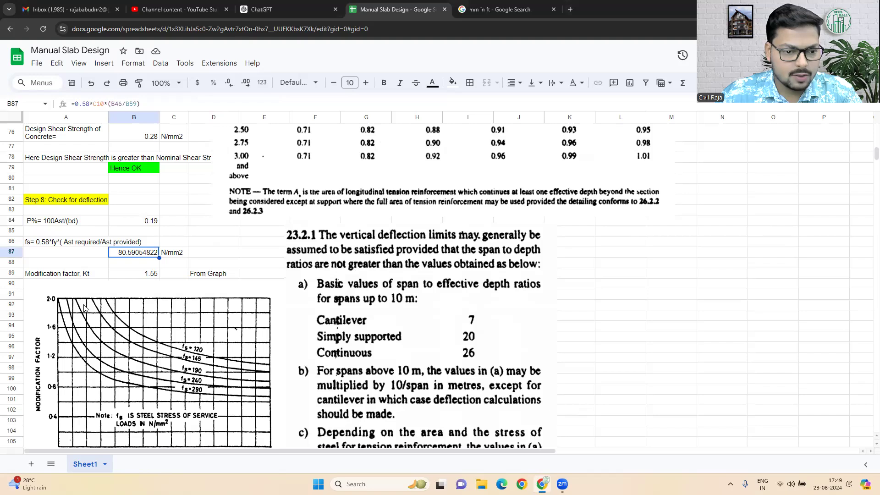
click(146, 275)
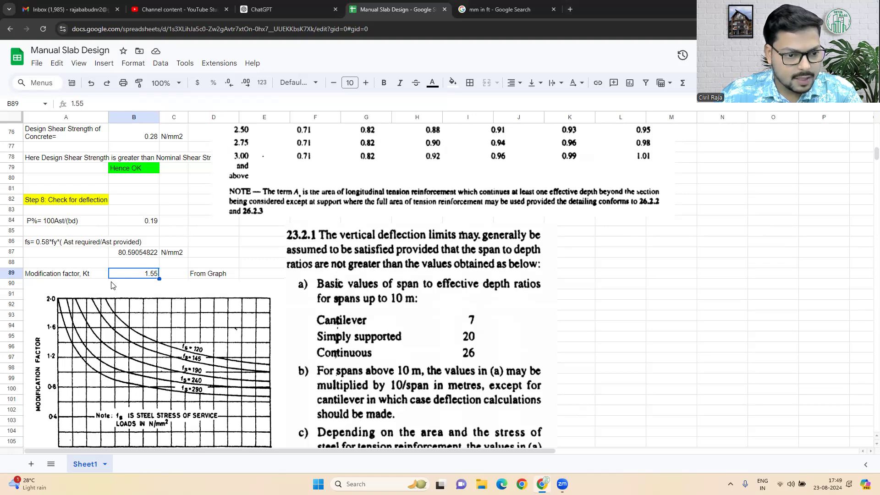
click(133, 255)
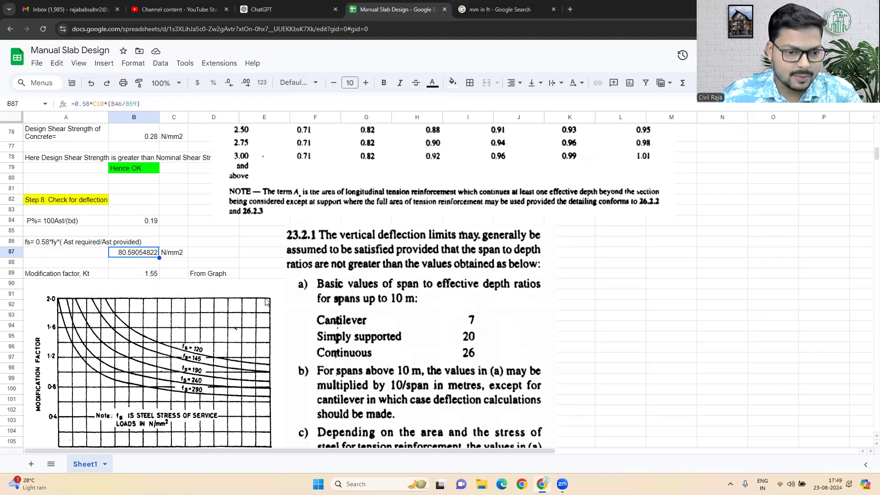
click(682, 297)
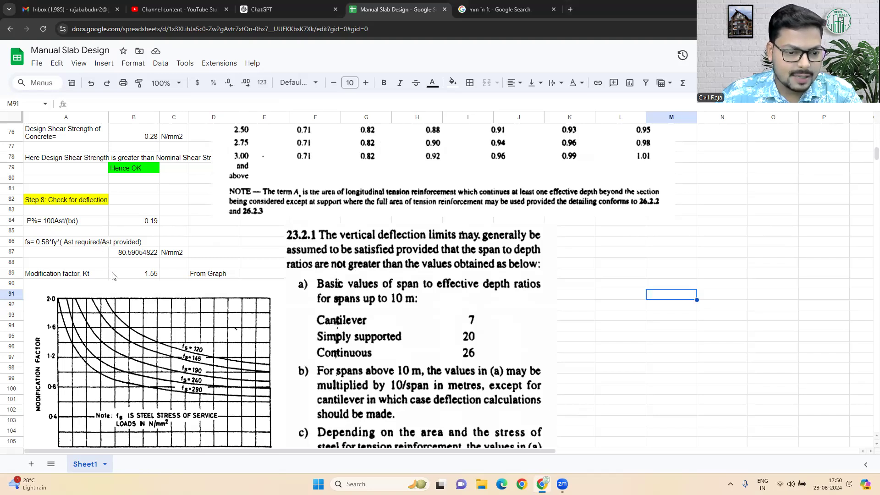
scroll(158, 268, down, 1)
scroll(152, 253, down, 1)
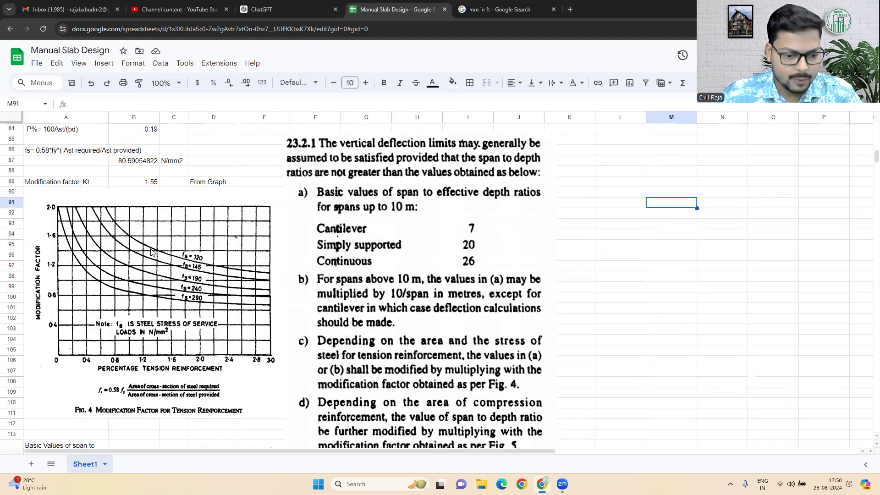
scroll(152, 253, down, 2)
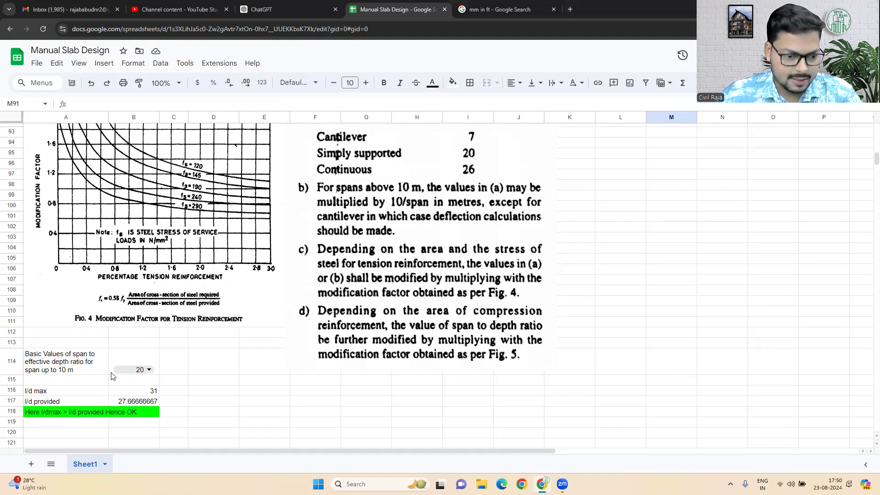
scroll(213, 382, up, 2)
scroll(213, 382, up, 2)
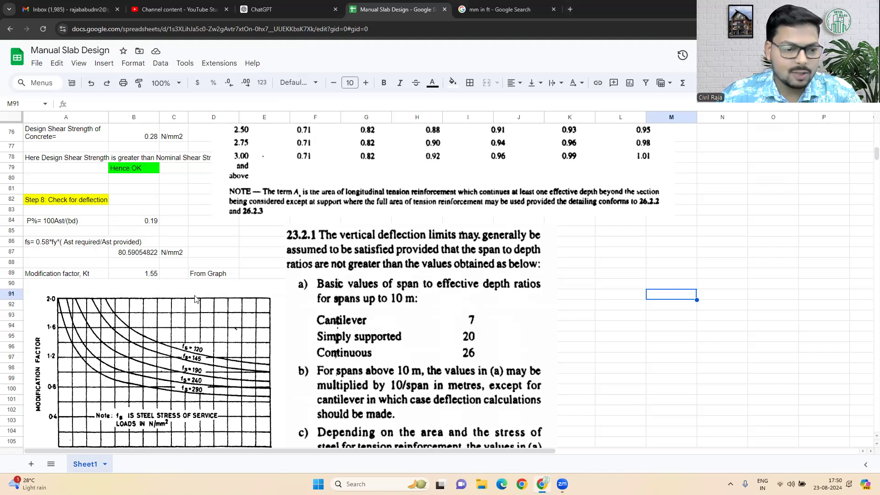
click(682, 350)
scroll(126, 286, down, 2)
scroll(177, 234, down, 2)
scroll(147, 338, up, 3)
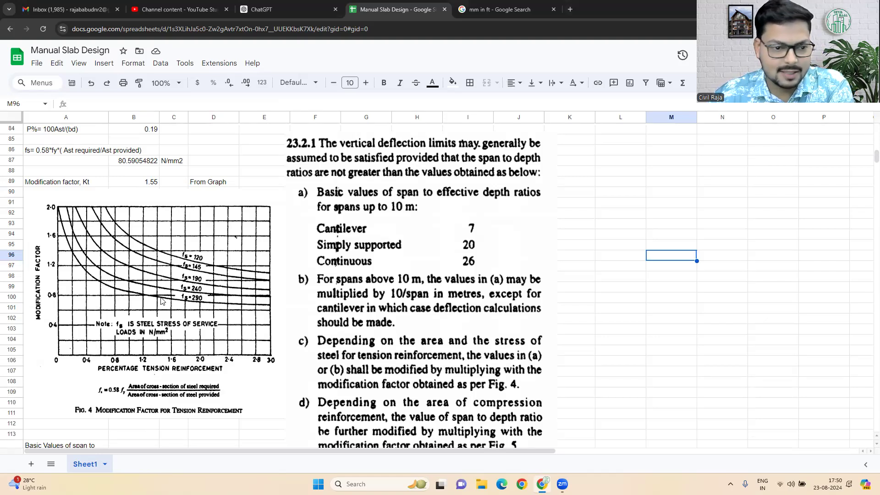
scroll(203, 313, down, 2)
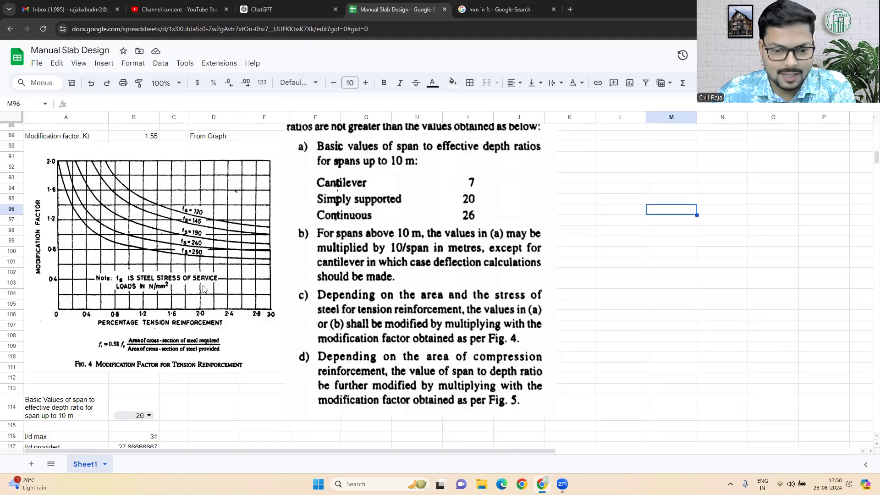
scroll(205, 289, down, 5)
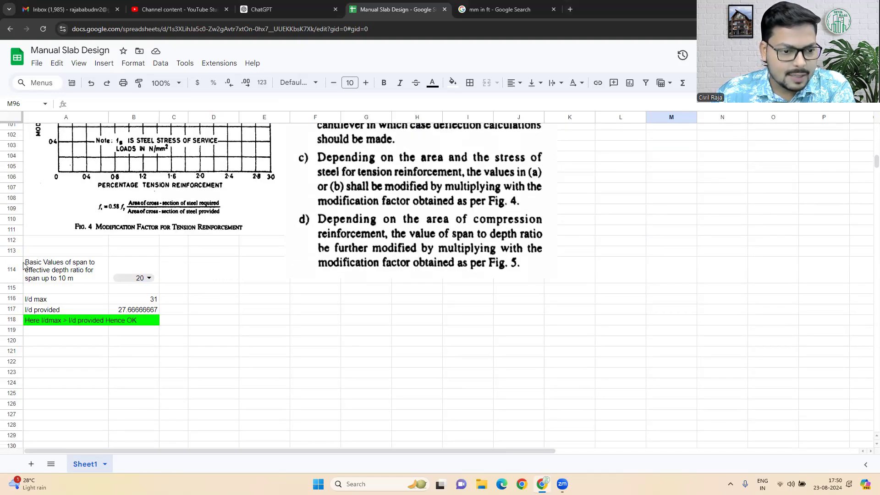
scroll(43, 296, up, 1)
scroll(76, 322, up, 2)
scroll(76, 322, up, 2)
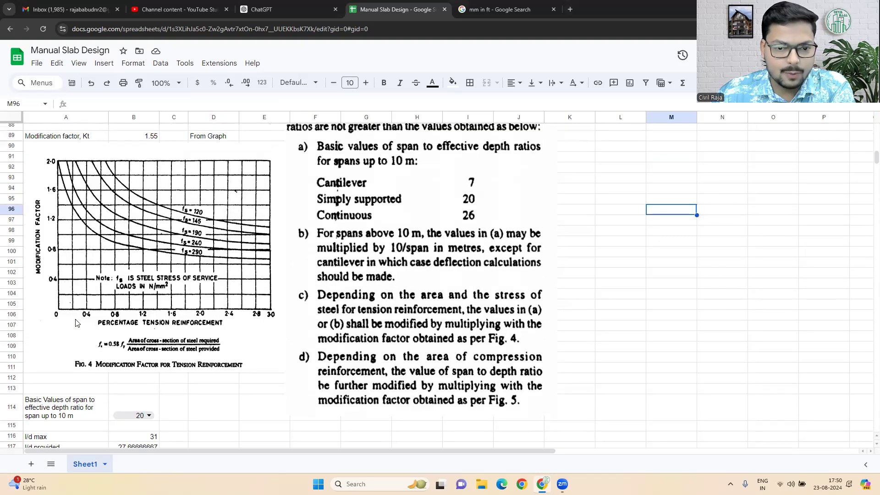
scroll(384, 228, up, 2)
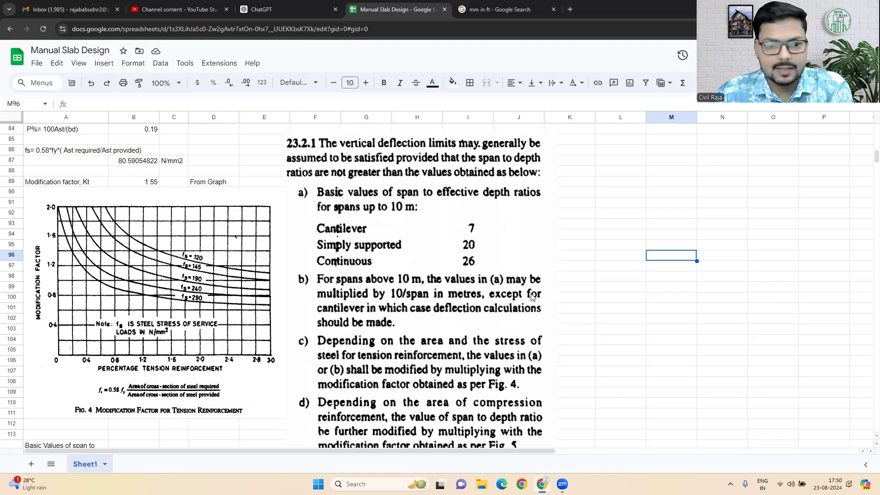
scroll(480, 295, up, 3)
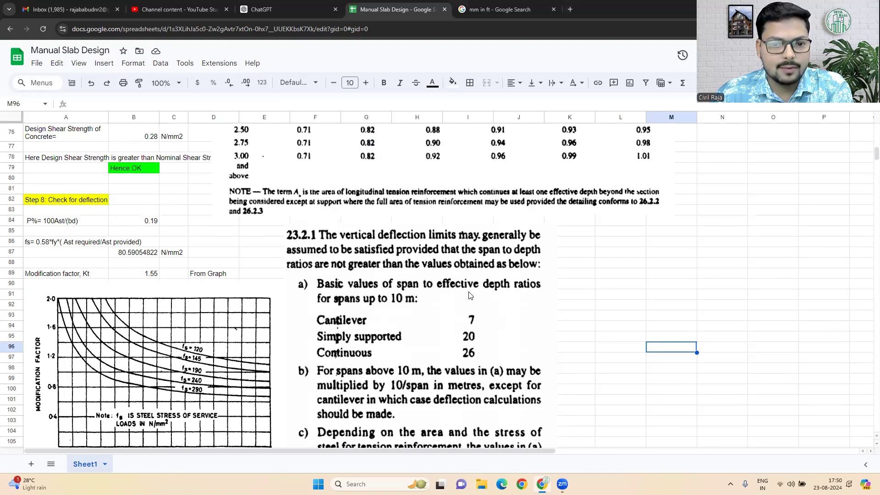
scroll(476, 294, up, 10)
scroll(472, 295, up, 5)
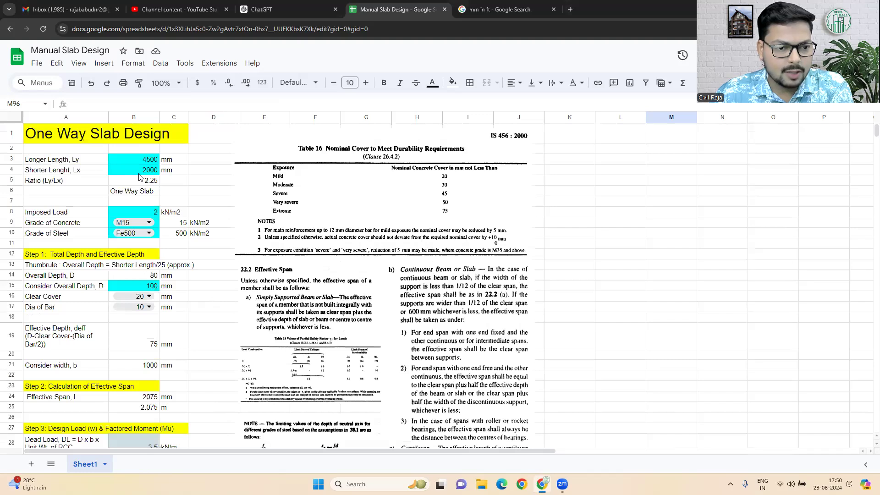
scroll(235, 209, down, 10)
scroll(235, 208, down, 4)
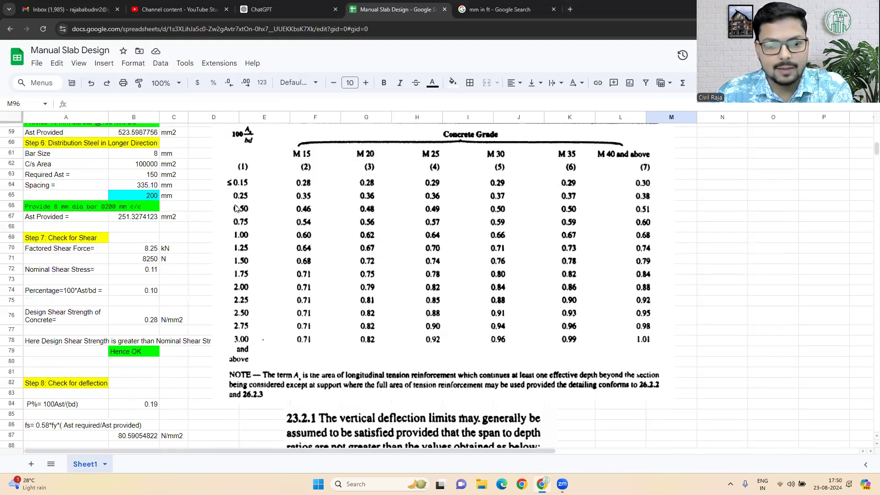
scroll(357, 242, down, 10)
scroll(357, 241, up, 5)
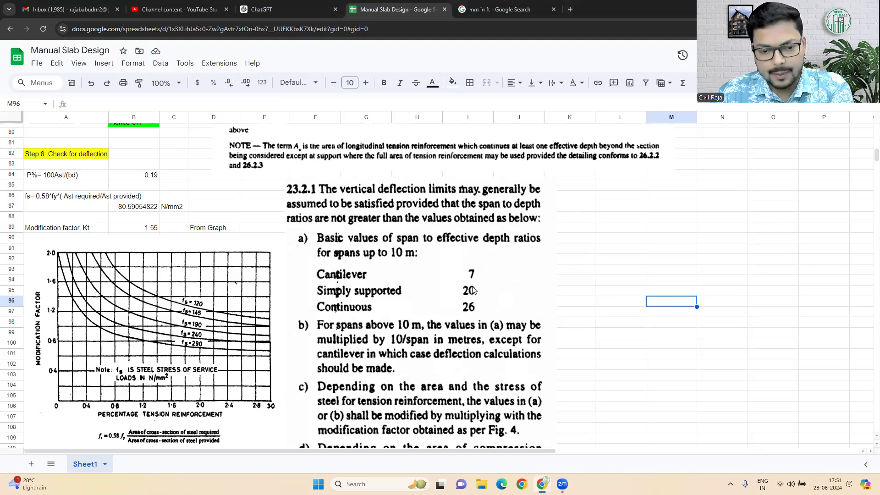
scroll(481, 273, down, 2)
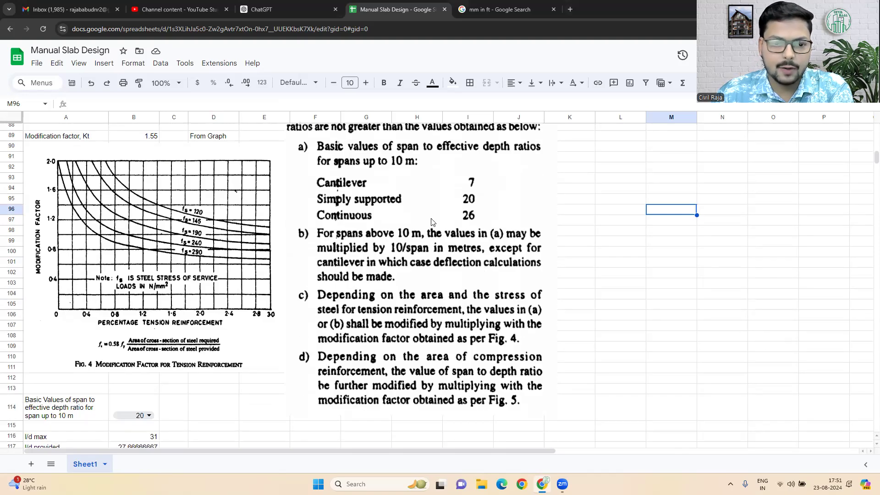
scroll(275, 211, down, 2)
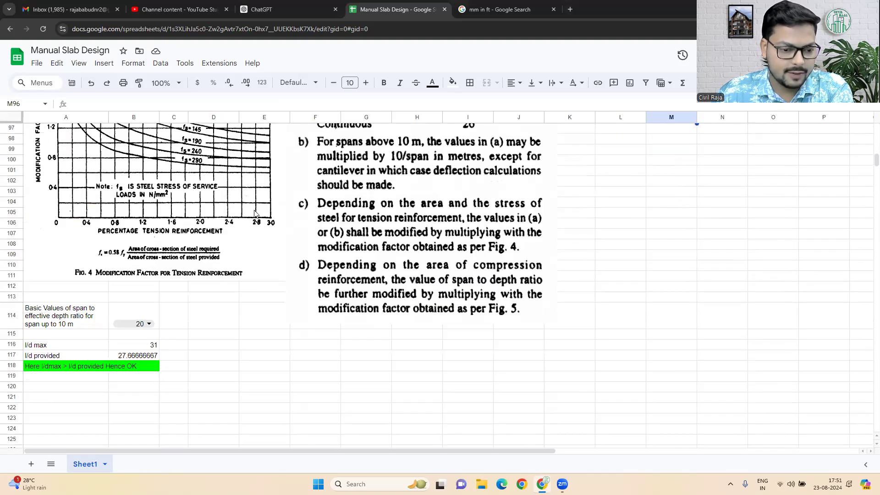
Try basic span-to-depth ratios 7 and 26 in B114, then settle on 20
click(149, 324)
click(122, 342)
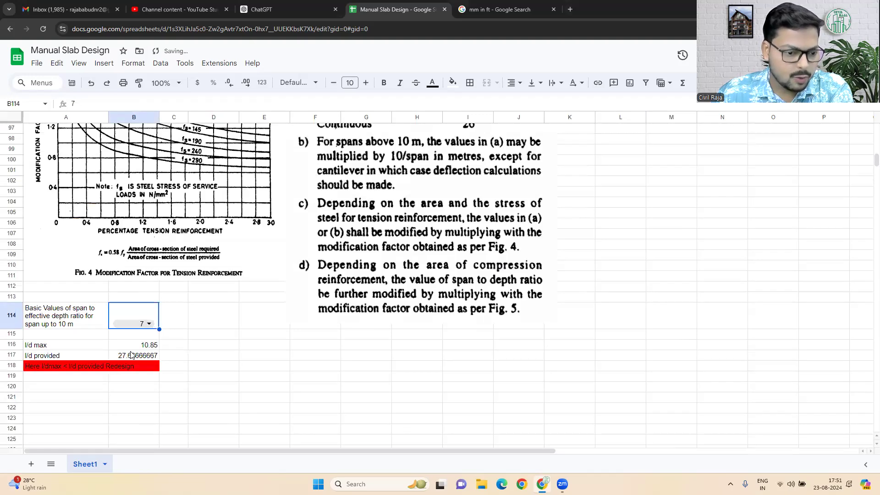
click(149, 323)
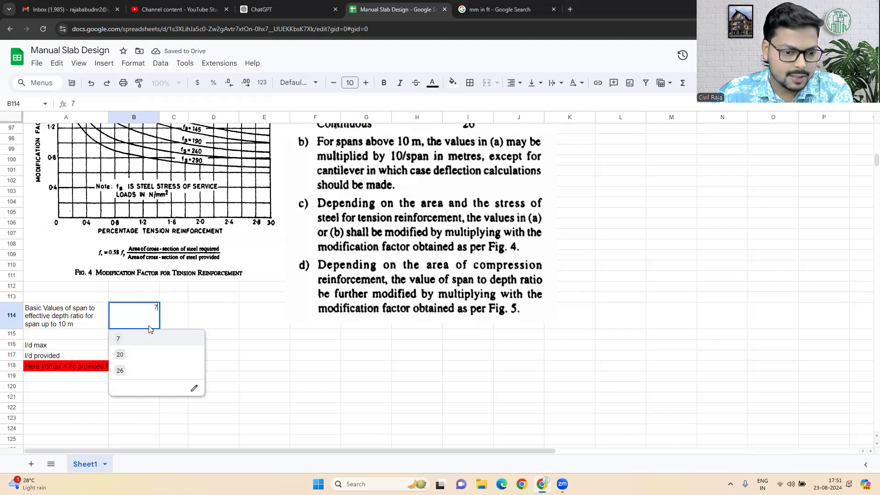
click(128, 374)
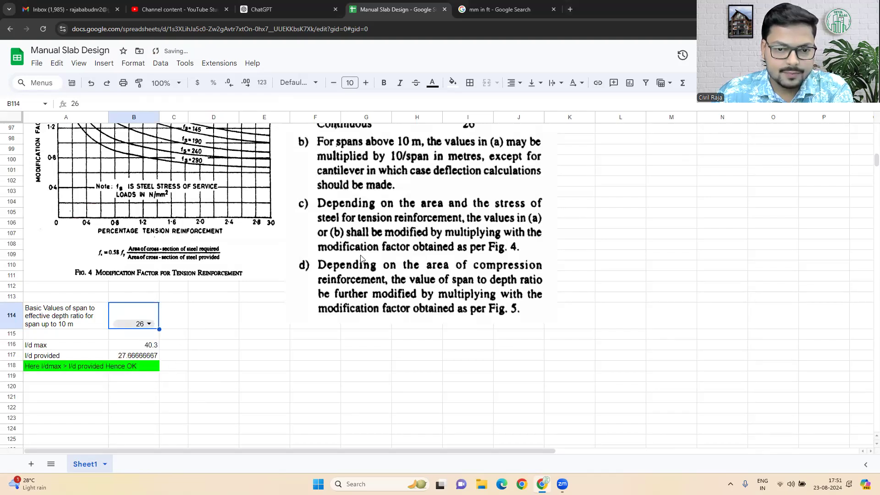
scroll(362, 259, up, 2)
click(149, 370)
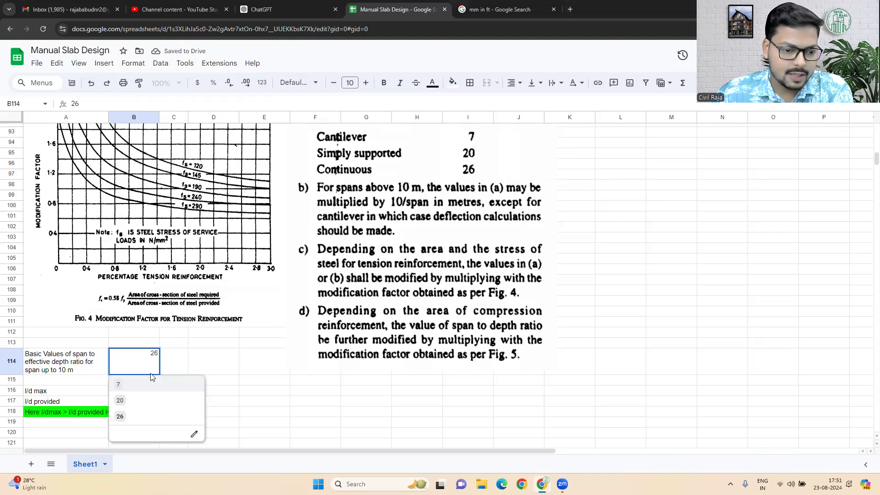
click(120, 403)
click(236, 393)
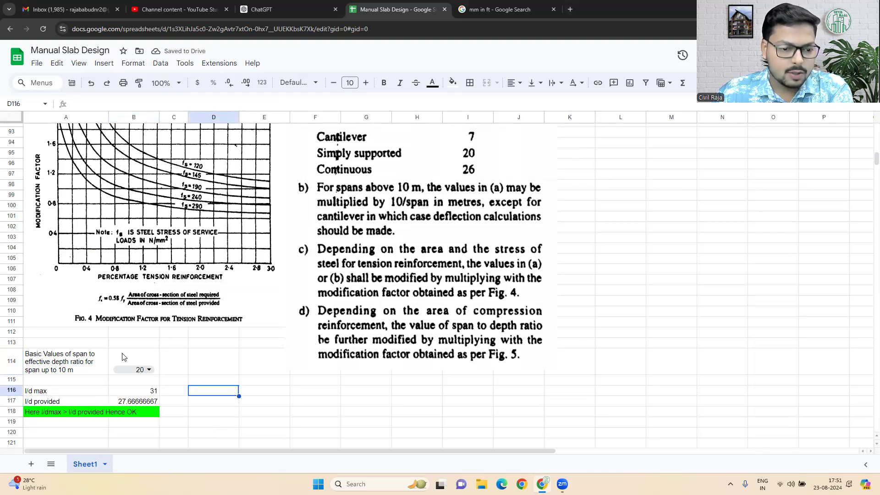
Switch B114 to the cantilever ratio 7, then back to 20 for a green Hence OK
click(147, 369)
click(132, 389)
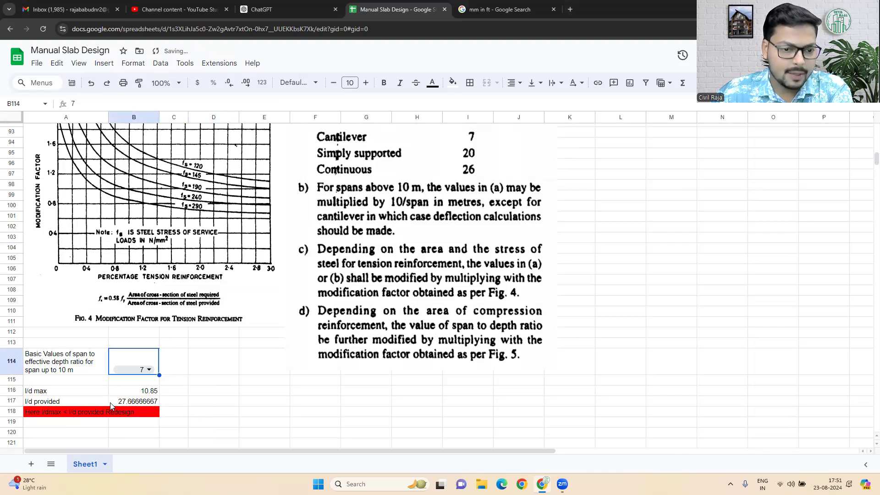
scroll(110, 402, up, 7)
scroll(175, 394, up, 8)
scroll(178, 393, up, 5)
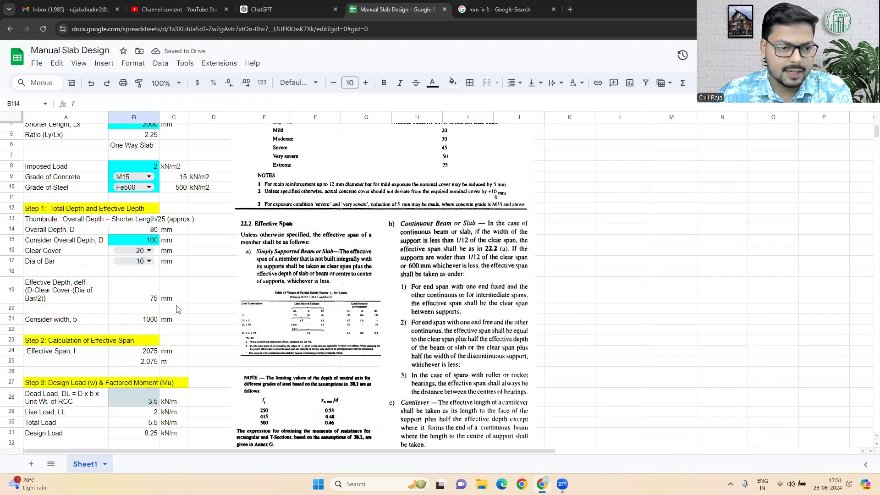
scroll(178, 308, down, 15)
scroll(177, 308, down, 5)
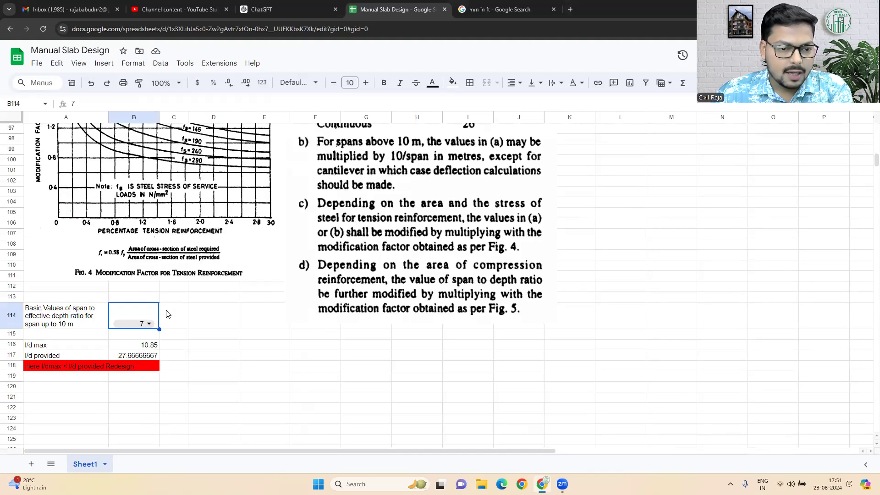
click(142, 321)
click(120, 357)
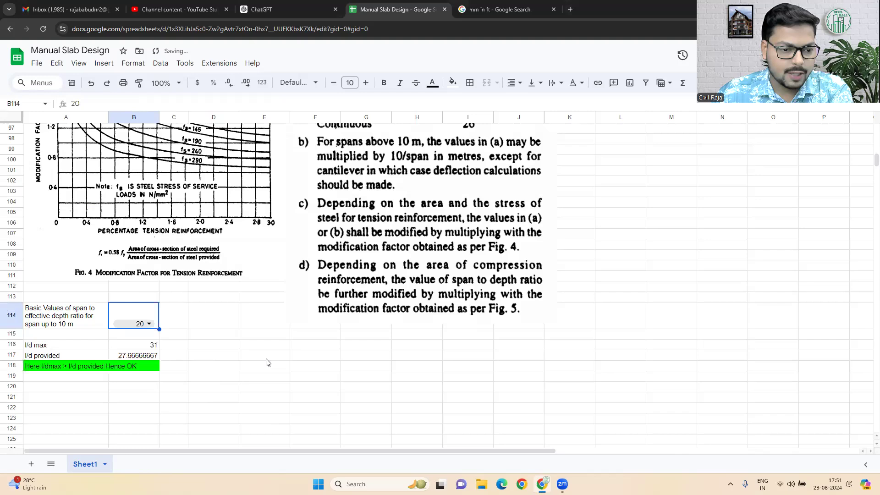
click(263, 355)
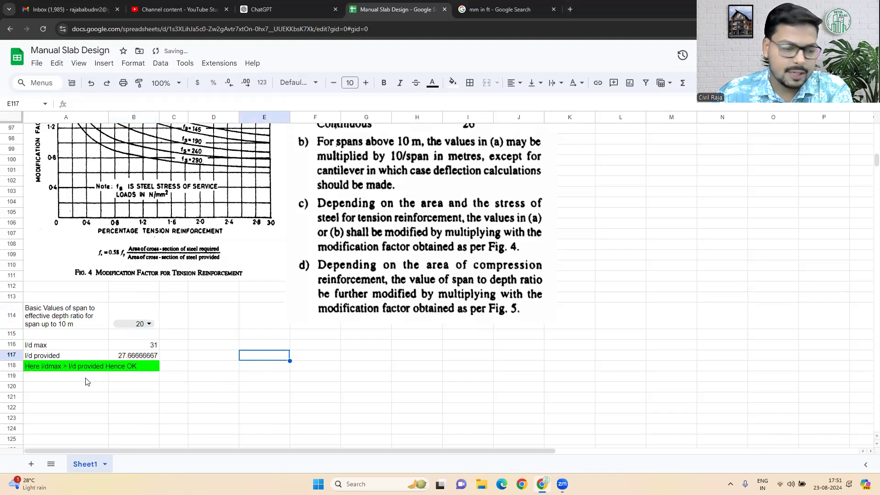
click(174, 406)
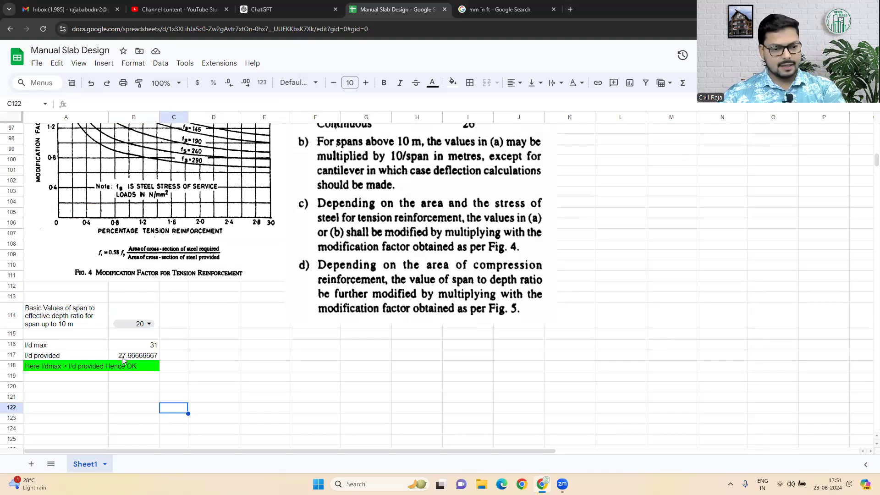
Show the red Redesign result with ratio 7, then restore 20
click(147, 324)
click(136, 339)
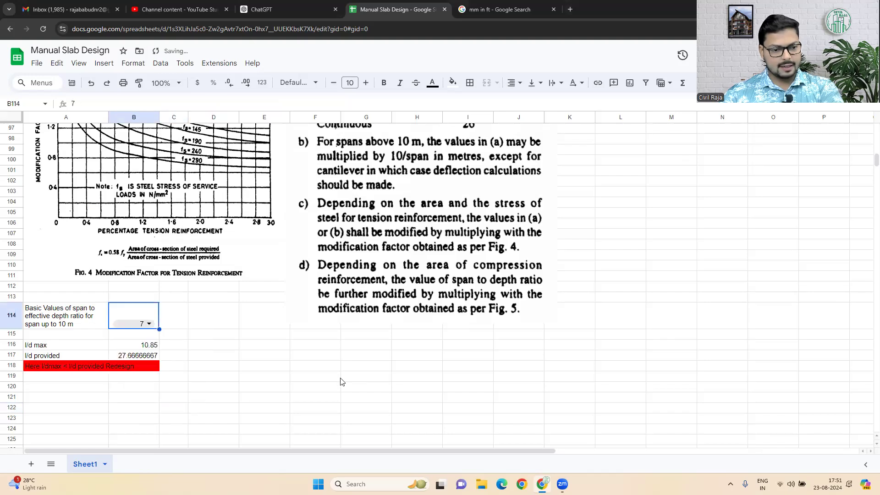
click(339, 378)
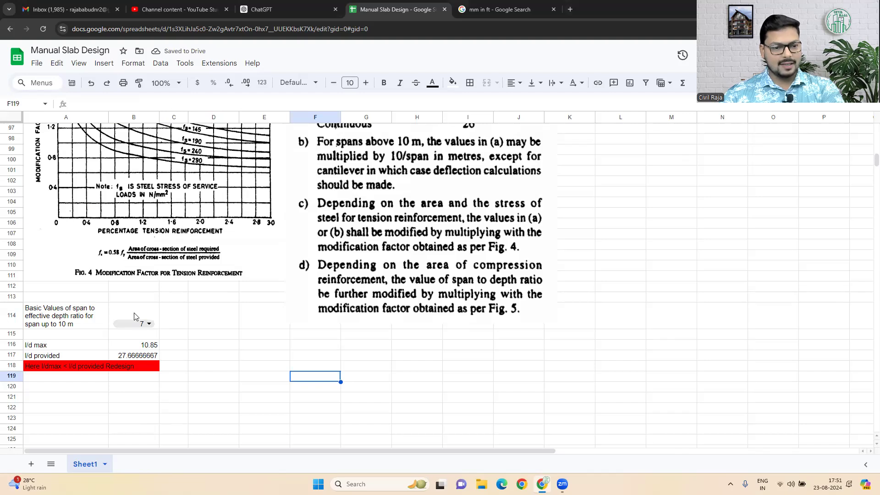
click(147, 324)
click(131, 354)
click(338, 390)
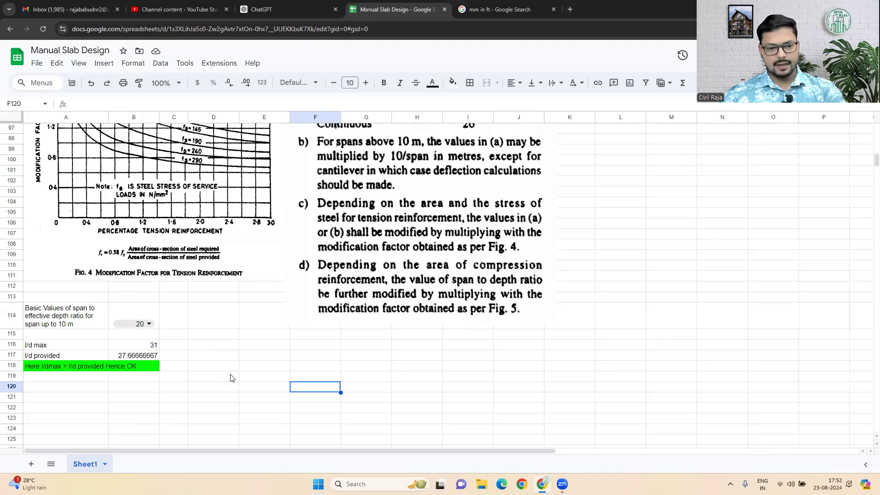
Scroll through the shear and deflection checks, then return to the top of the sheet
click(219, 389)
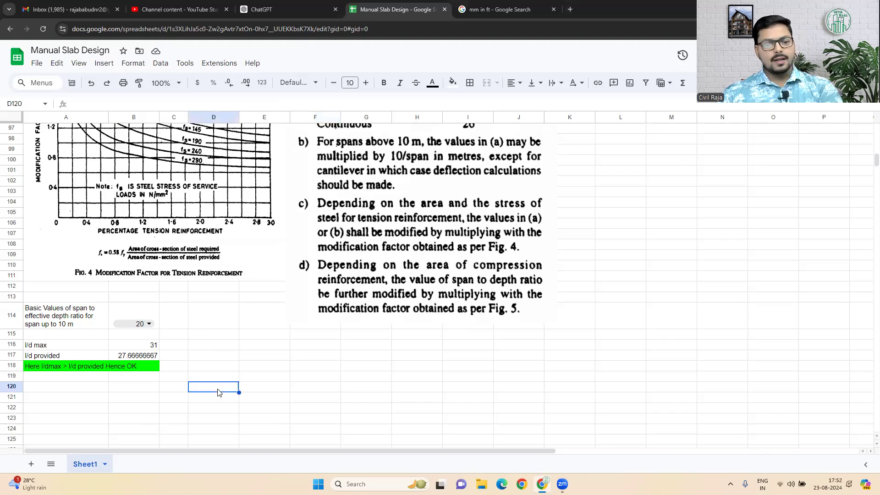
scroll(204, 406, up, 2)
scroll(205, 405, up, 4)
scroll(204, 406, up, 10)
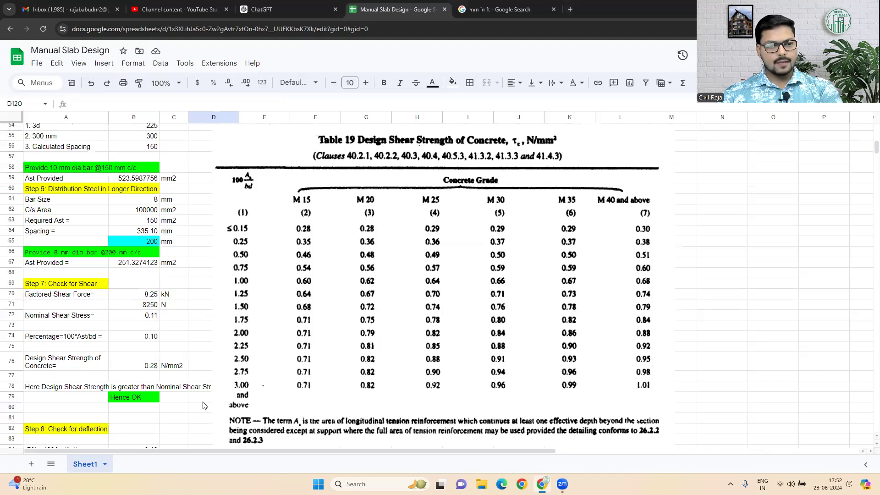
scroll(204, 405, up, 9)
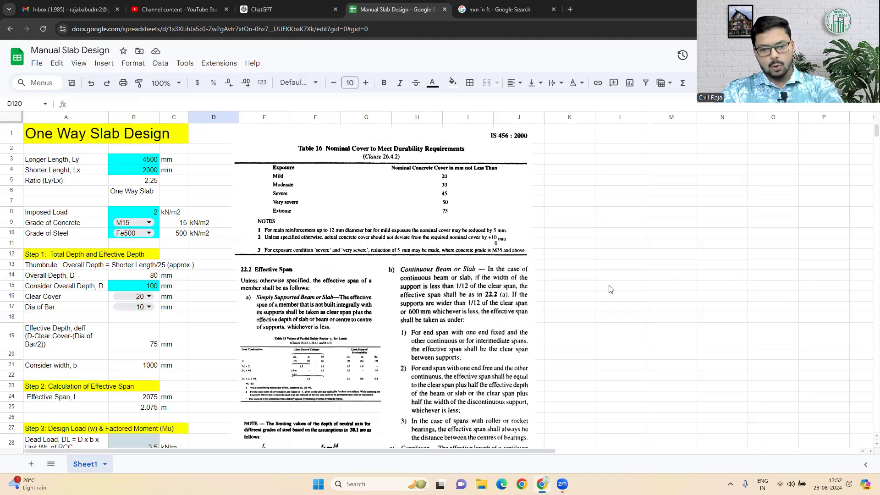
scroll(609, 289, down, 5)
scroll(609, 289, down, 1)
scroll(609, 289, down, 2)
scroll(609, 289, down, 2)
scroll(609, 289, down, 3)
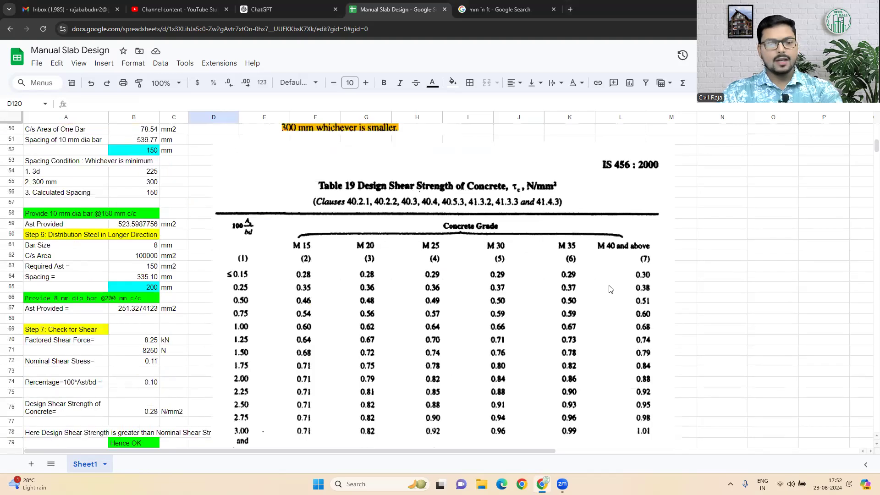
scroll(609, 289, down, 2)
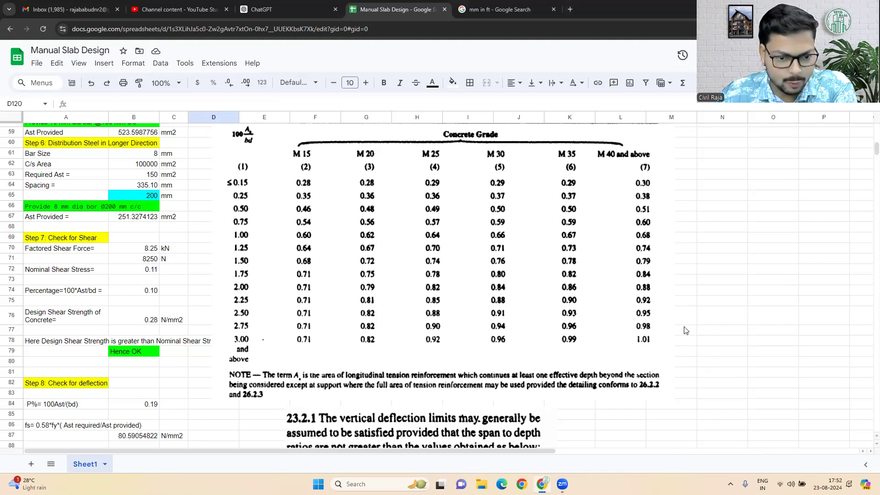
scroll(733, 337, up, 2)
scroll(733, 338, up, 4)
scroll(733, 337, up, 3)
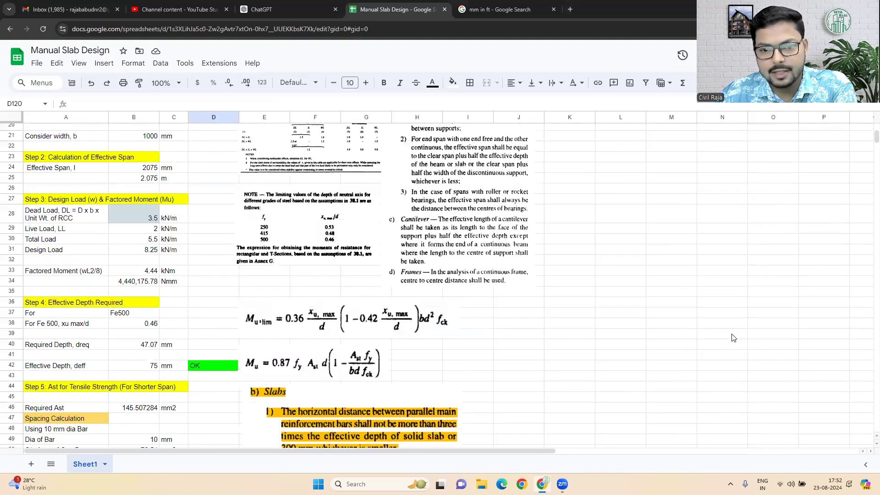
scroll(733, 338, up, 4)
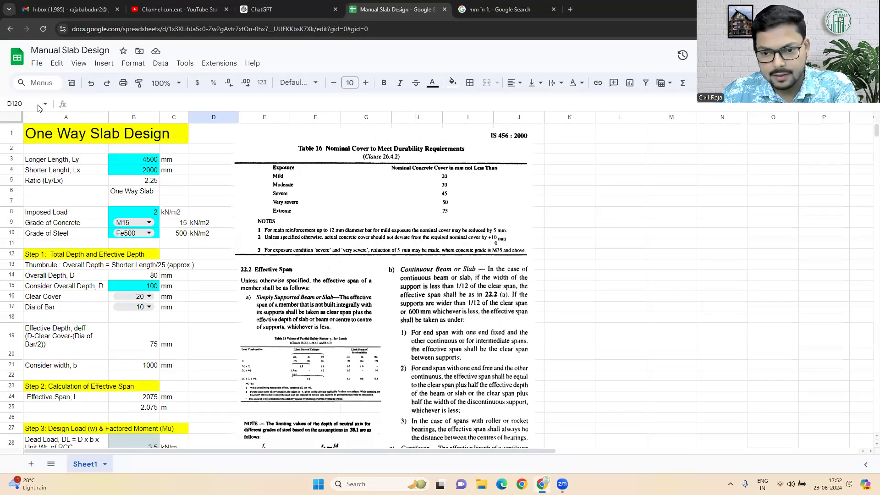
Create a text box right of the design with the phone number, author name and channel name
click(618, 227)
key(Return)
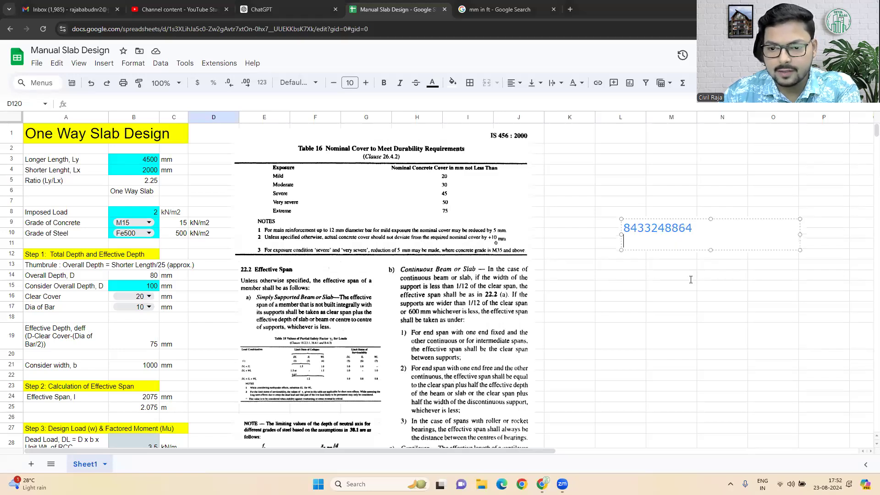
text(eft)
key(BackSpace)
key(BackSpace)
key(BackSpace)
text(Er)
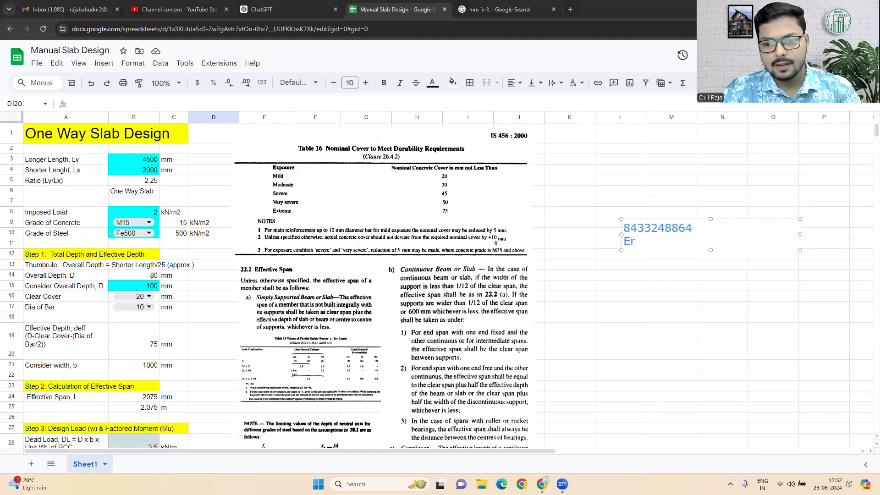
text(Om Shri)
key(BackSpace)
key(BackSpace)
text(iv Raja Babu)
key(Return)
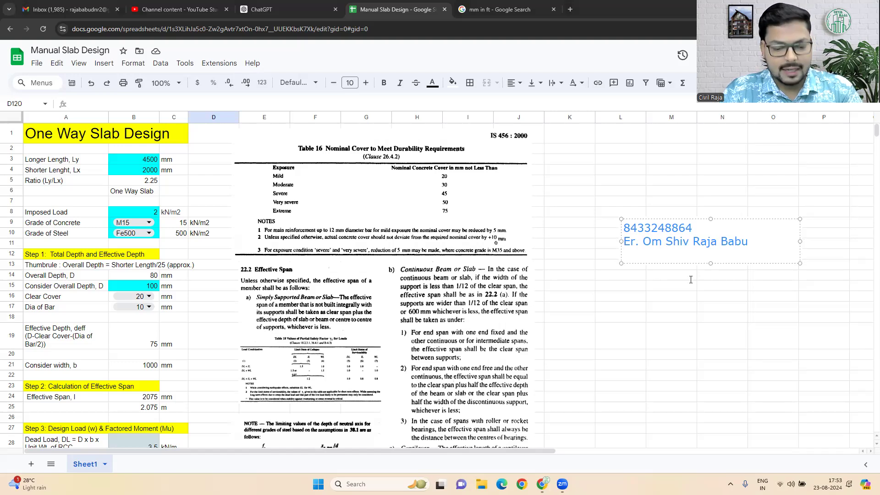
text(Civil)
key(BackSpace)
key(BackSpace)
key(BackSpace)
text(il raj)
key(BackSpace)
key(BackSpace)
key(BackSpace)
text(Raja)
Add the lines 'Like, Share, Subscribe', 'Rs. 99' and 'Comment' to the text box
key(Return)
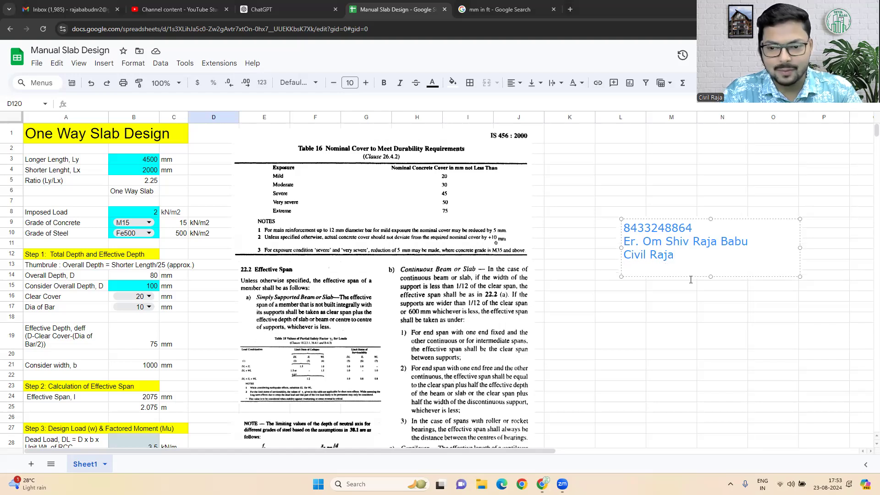
text(Like, )
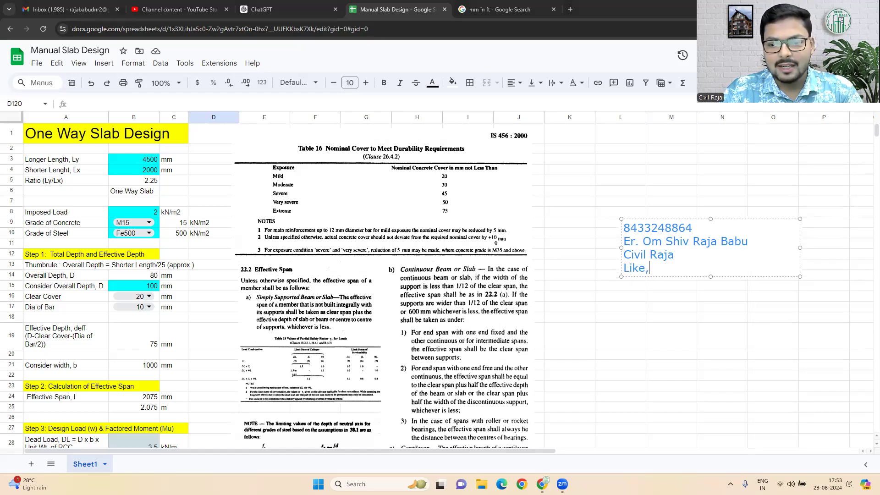
text(Share, Subscribe)
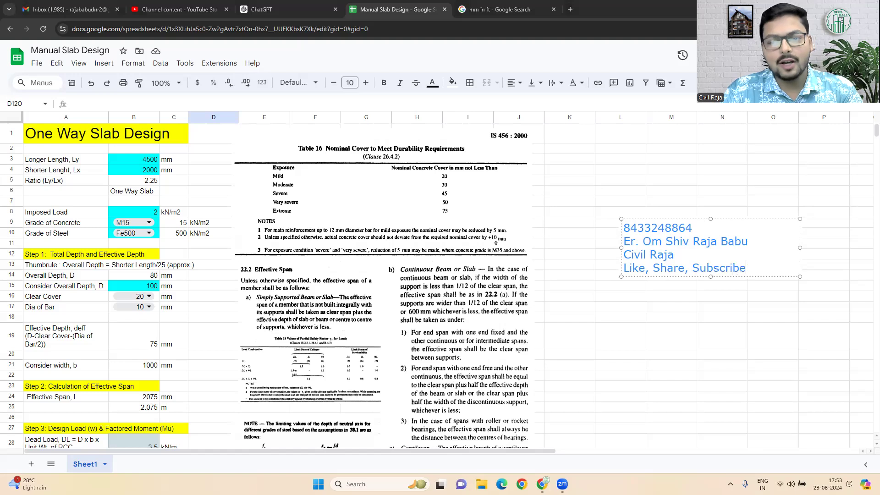
key(Return)
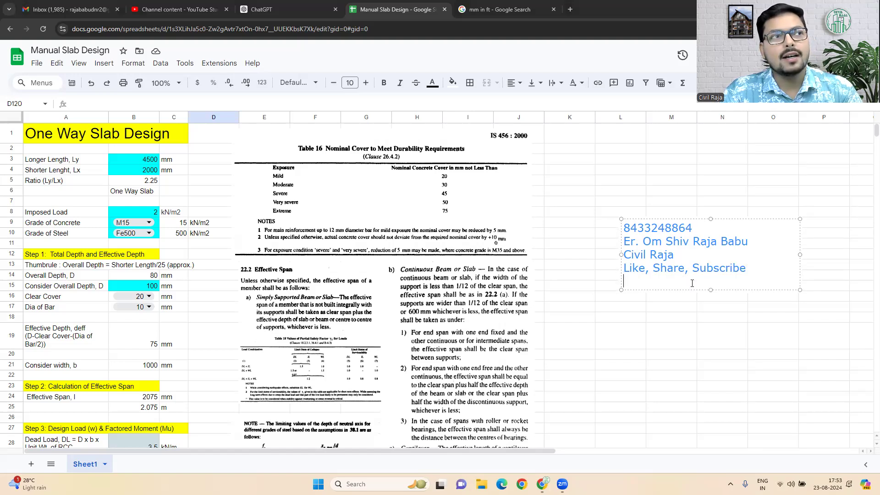
text(Rs. 99)
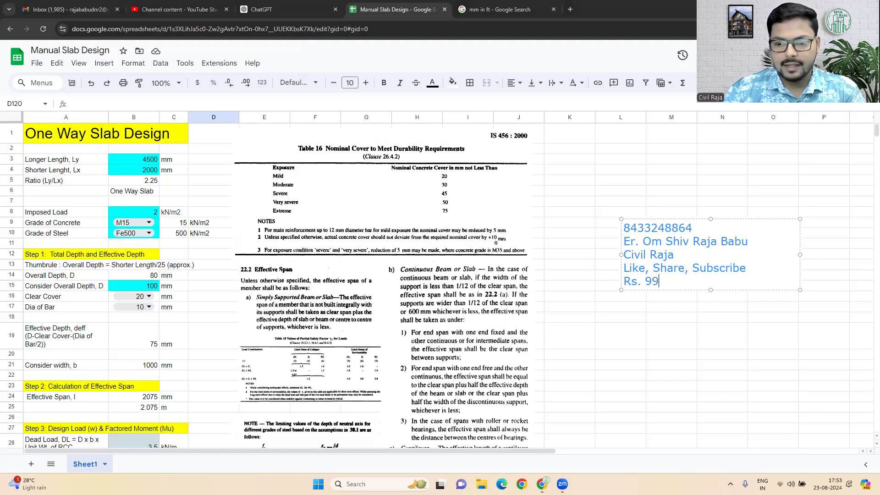
key(Return)
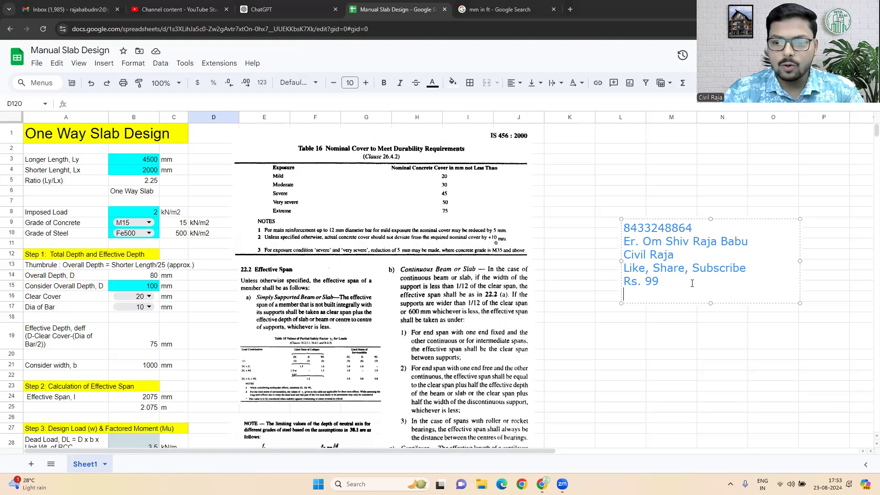
text(Comment)
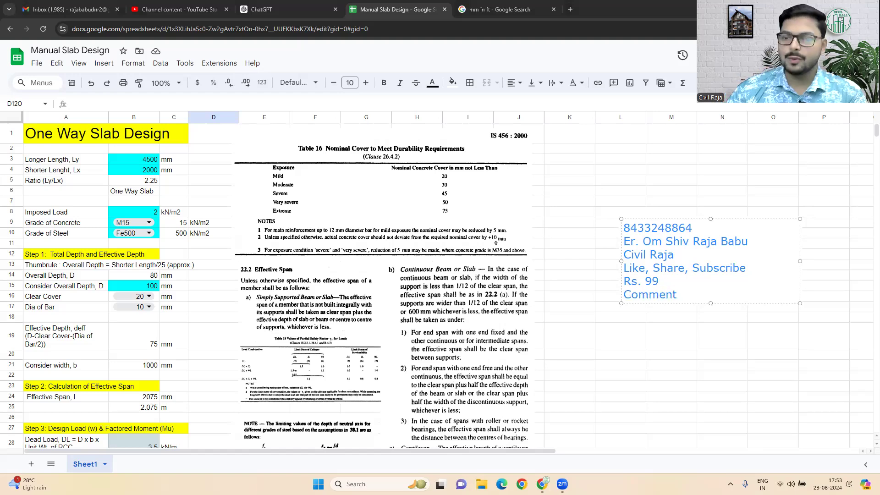